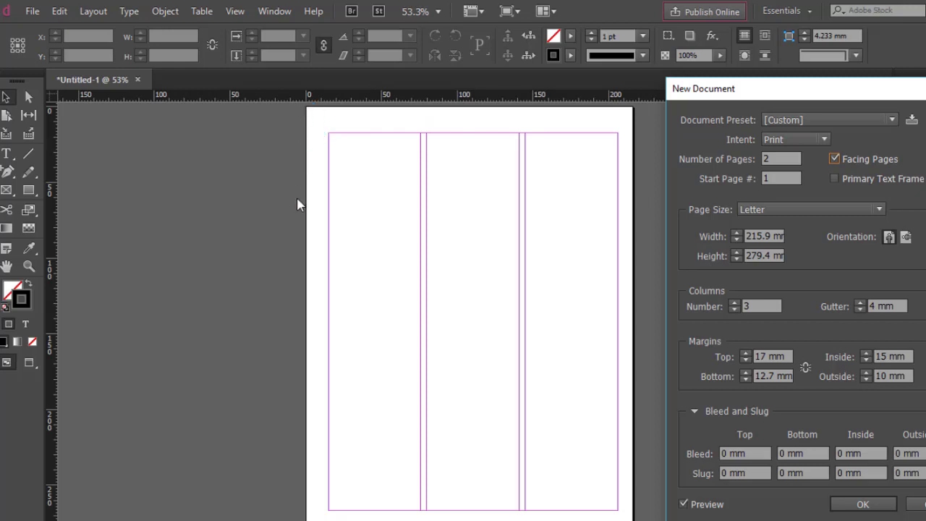
Set a 3 mm bleed on all sides and 3 pages, and create the document.
{"action": "triple_click", "coordinate": [730, 454]}
{"action": "type", "text": "3mm"}
{"action": "key", "text": "Tab"}
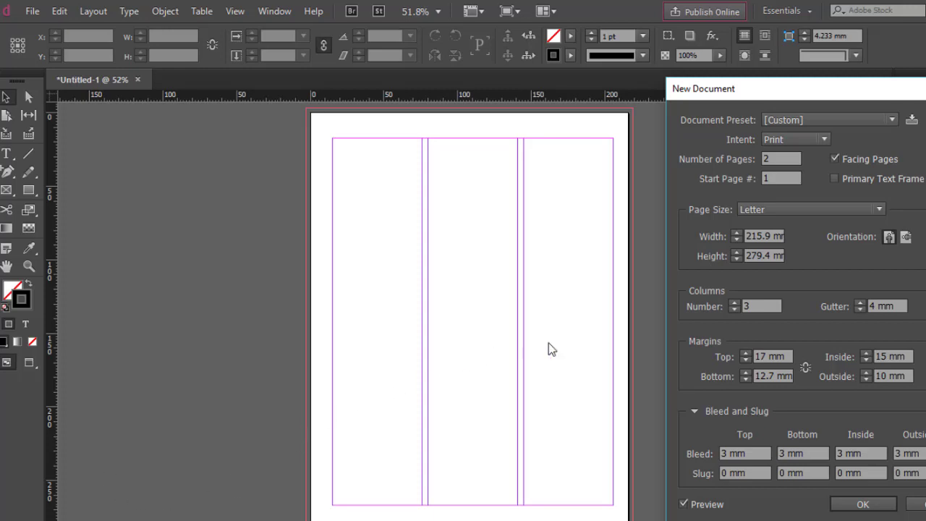
{"action": "left_click", "coordinate": [767, 160]}
{"action": "type", "text": "3"}
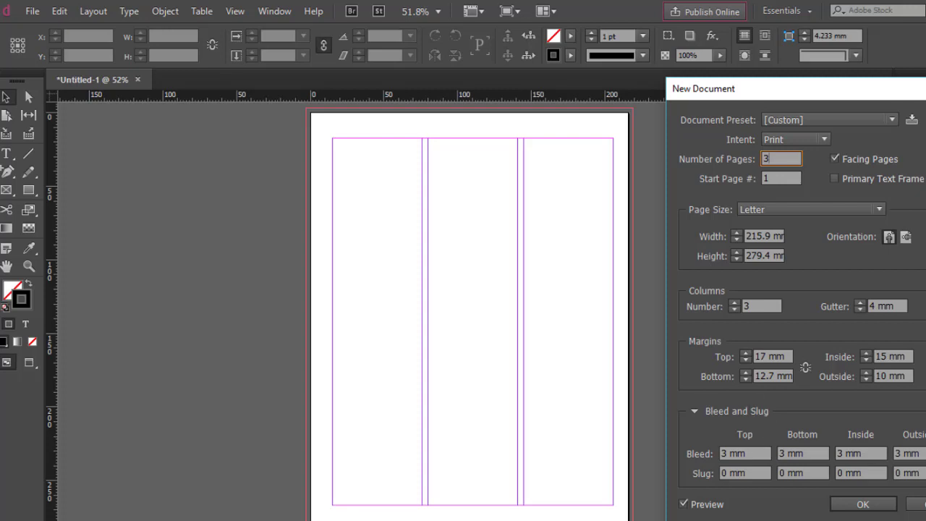
{"action": "left_click", "coordinate": [861, 505]}
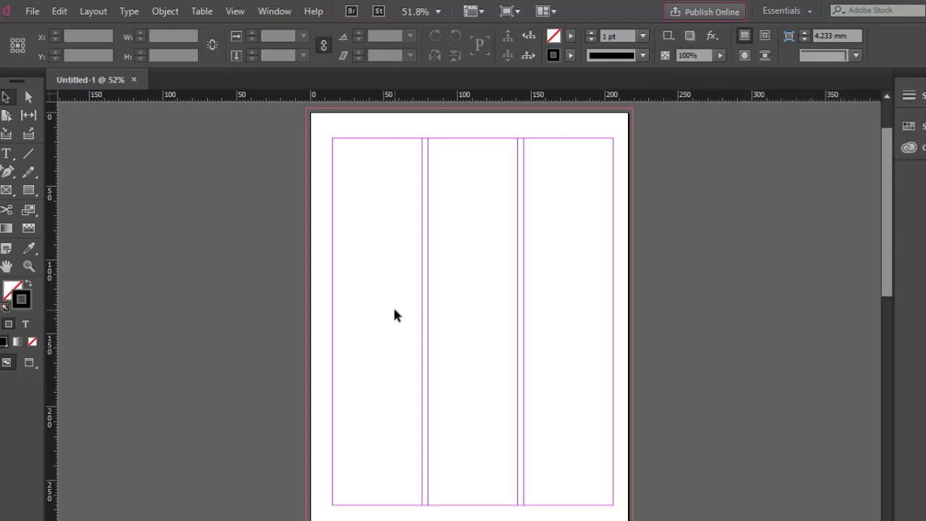
Examine the single first page and the two-page spread below it, including their margins, columns and bleed.
{"action": "scroll", "coordinate": [394, 314], "scroll_direction": "down", "scroll_amount": 3}
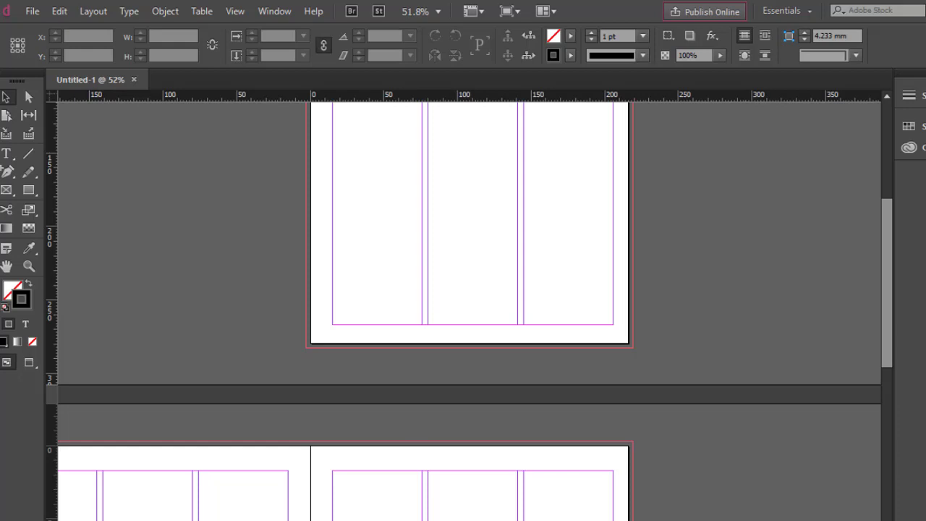
{"action": "scroll", "coordinate": [685, 429], "scroll_direction": "left", "scroll_amount": 3}
{"action": "scroll", "coordinate": [685, 430], "scroll_direction": "up", "scroll_amount": 3}
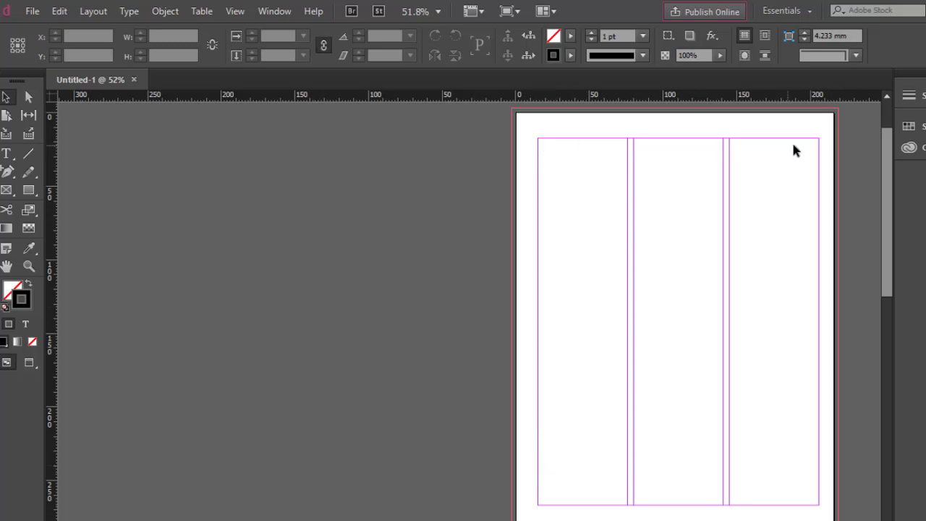
{"action": "scroll", "coordinate": [649, 465], "scroll_direction": "down", "scroll_amount": 2}
{"action": "scroll", "coordinate": [648, 455], "scroll_direction": "down", "scroll_amount": 5}
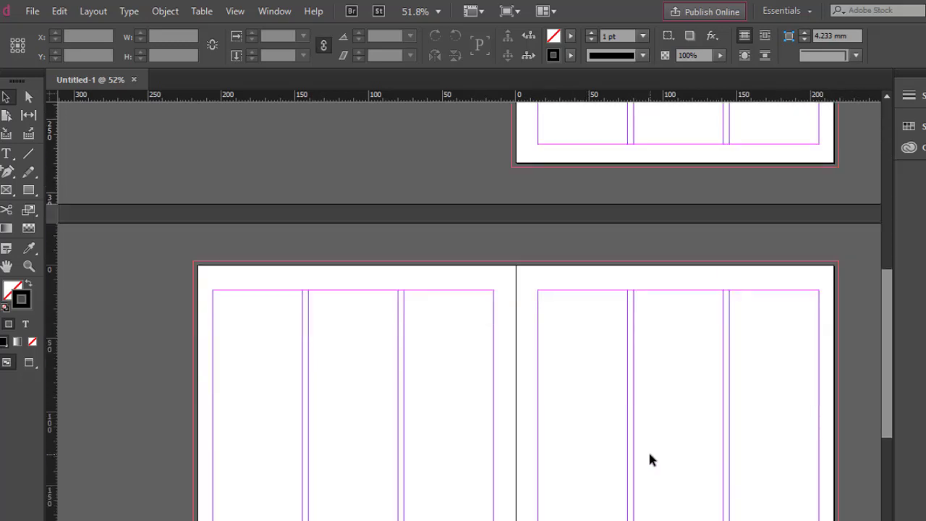
{"action": "scroll", "coordinate": [763, 325], "scroll_direction": "up", "scroll_amount": 8}
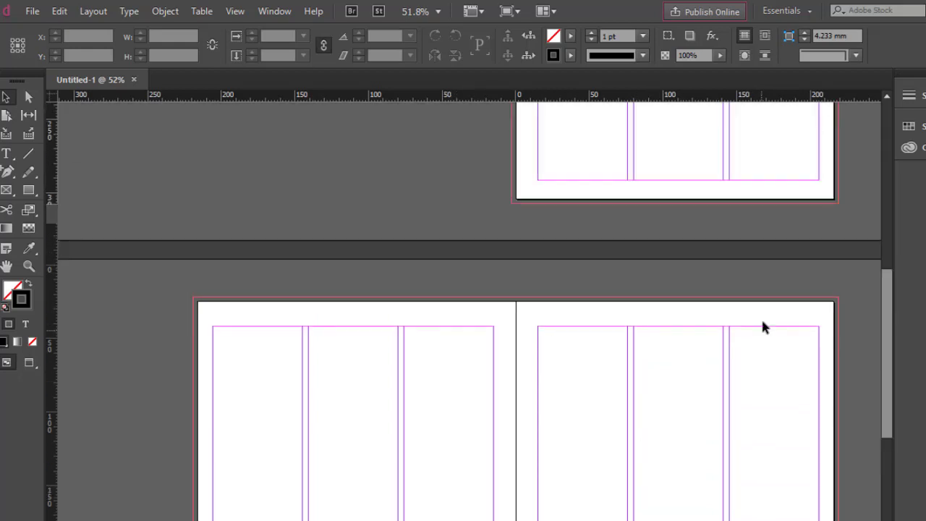
{"action": "scroll", "coordinate": [646, 233], "scroll_direction": "up", "scroll_amount": 5}
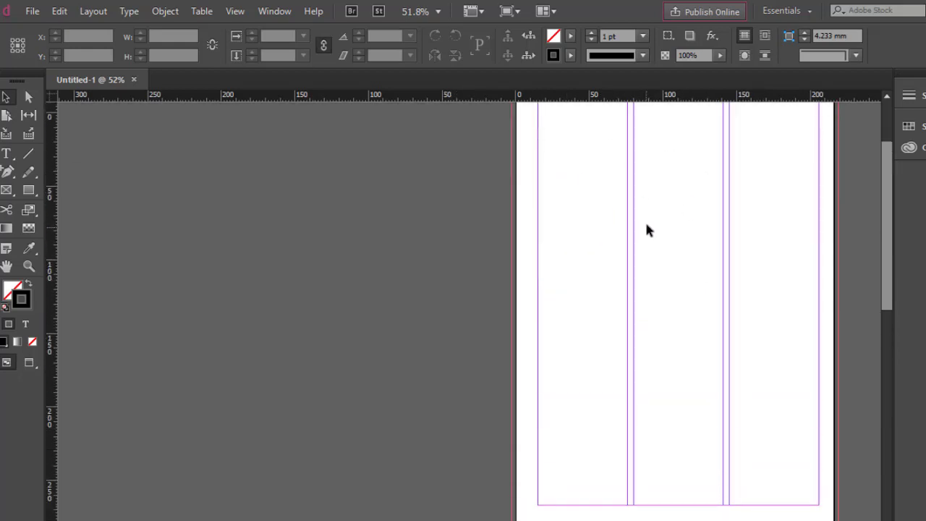
{"action": "scroll", "coordinate": [627, 269], "scroll_direction": "down", "scroll_amount": 10}
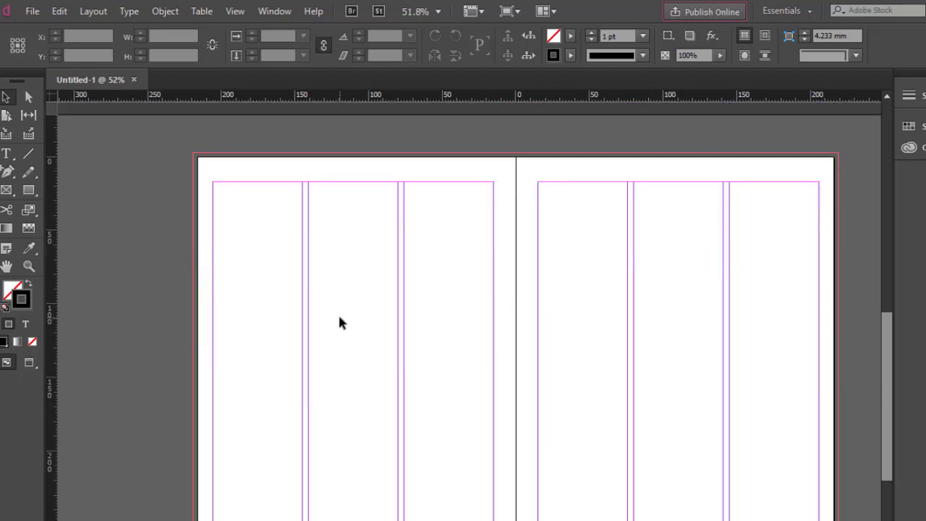
{"action": "scroll", "coordinate": [340, 316], "scroll_direction": "down", "scroll_amount": 1}
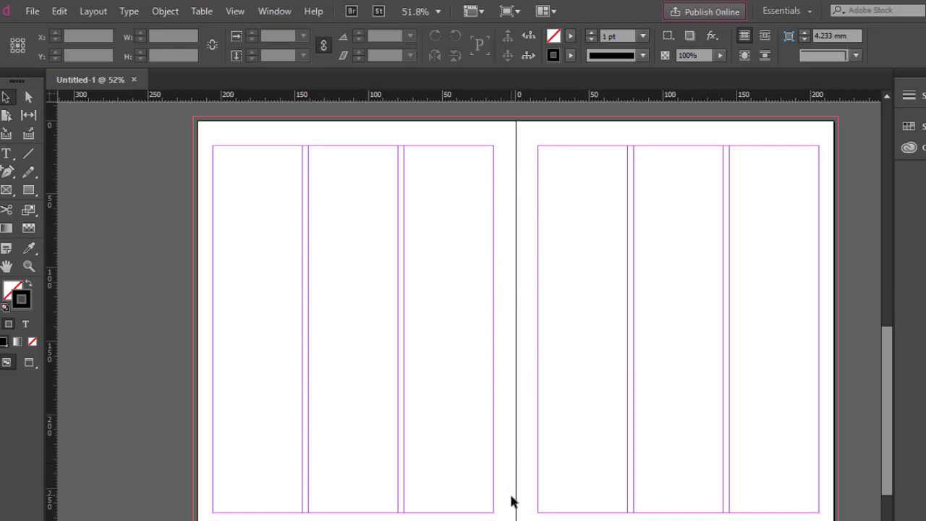
{"action": "scroll", "coordinate": [472, 441], "scroll_direction": "down", "scroll_amount": 1}
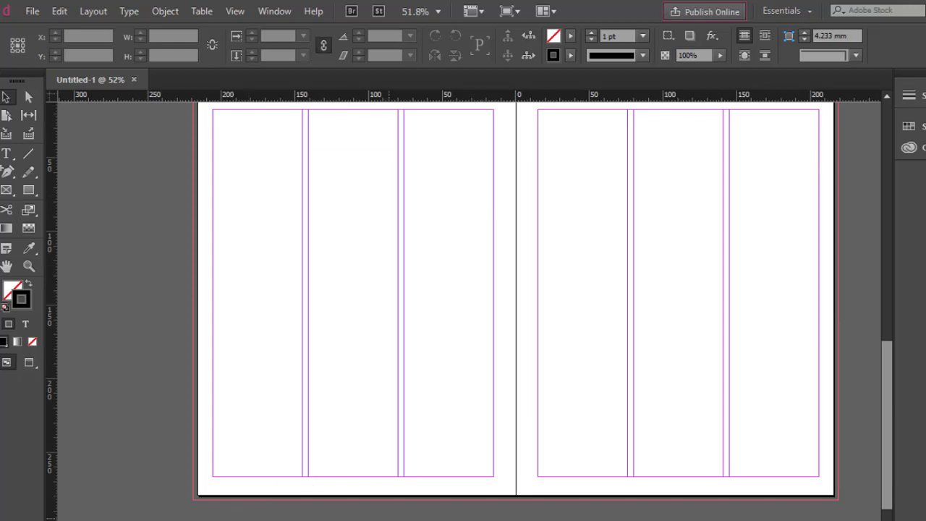
{"action": "scroll", "coordinate": [416, 279], "scroll_direction": "up", "scroll_amount": 1}
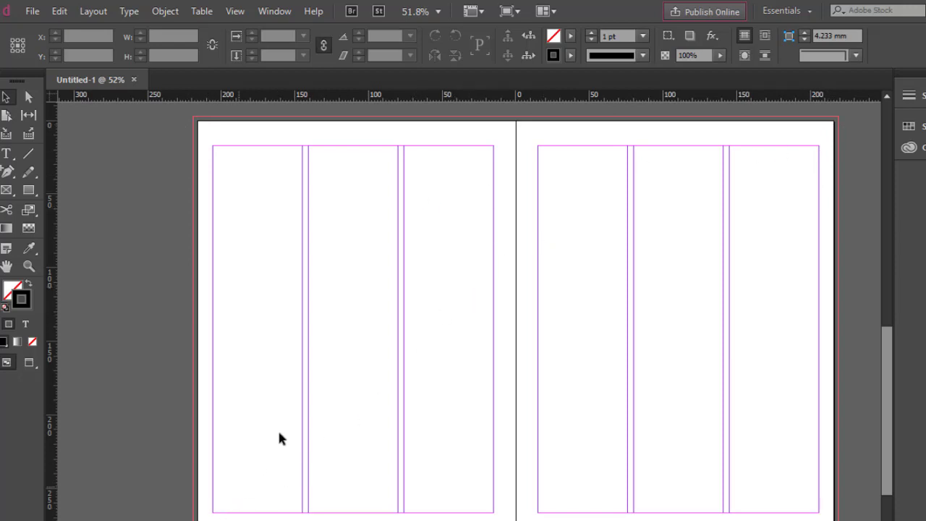
{"action": "scroll", "coordinate": [347, 376], "scroll_direction": "down", "scroll_amount": 1}
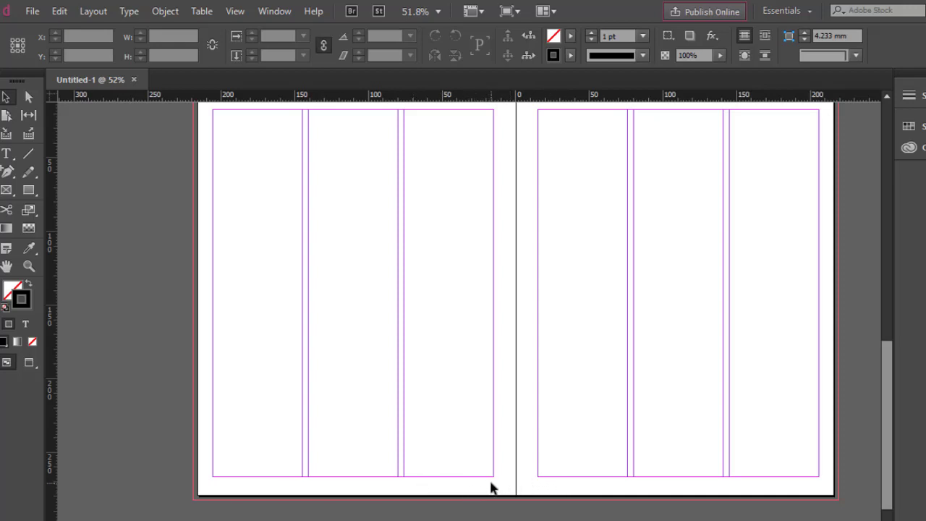
{"action": "scroll", "coordinate": [491, 488], "scroll_direction": "up", "scroll_amount": 1}
{"action": "scroll", "coordinate": [492, 487], "scroll_direction": "down", "scroll_amount": 1}
{"action": "scroll", "coordinate": [598, 436], "scroll_direction": "up", "scroll_amount": 2}
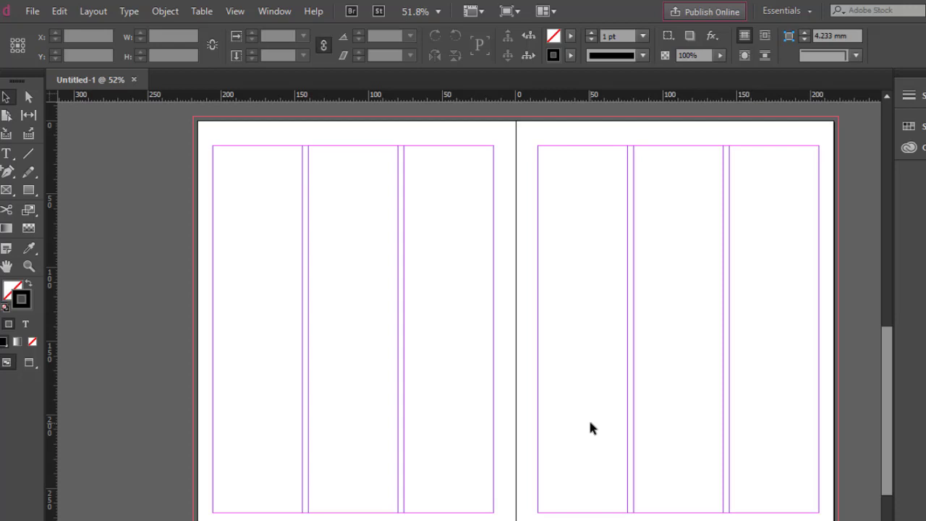
{"action": "scroll", "coordinate": [664, 382], "scroll_direction": "down", "scroll_amount": 1}
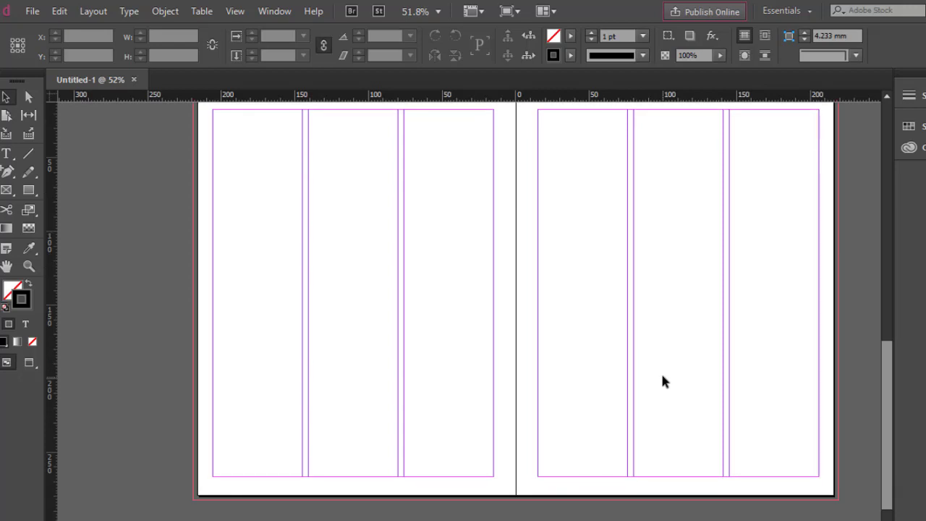
{"action": "scroll", "coordinate": [659, 370], "scroll_direction": "up", "scroll_amount": 1}
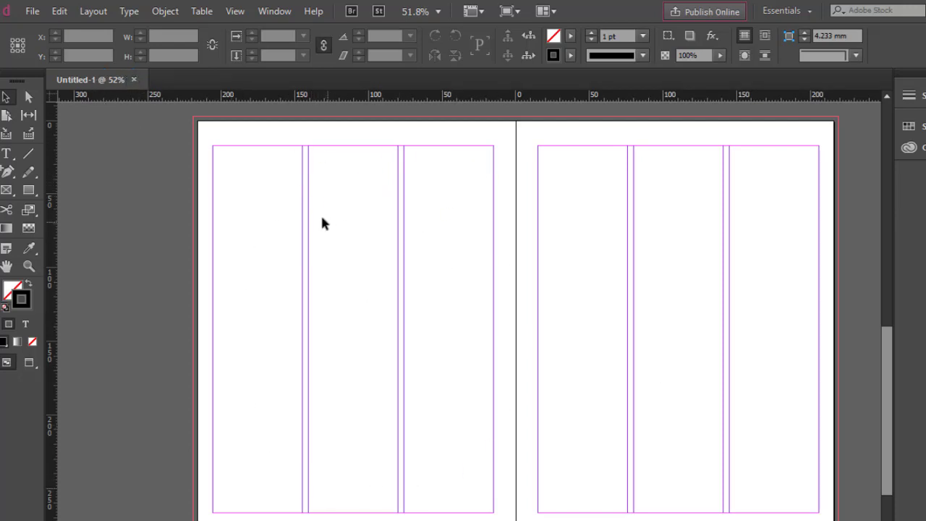
Open the reference document 2_LAYOUT.indd and inspect the vertical guide positions labelled along the page's upper edge.
{"action": "left_click", "coordinate": [34, 11]}
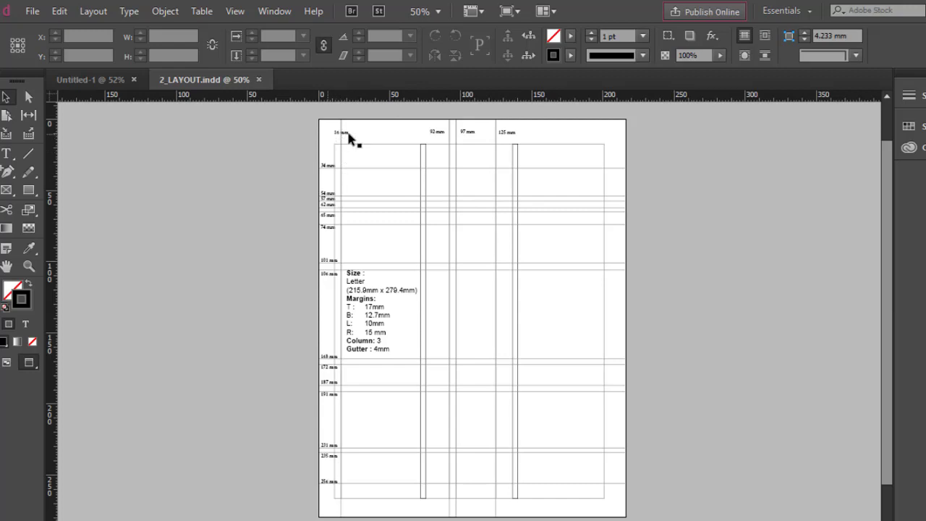
{"action": "left_click", "coordinate": [29, 266]}
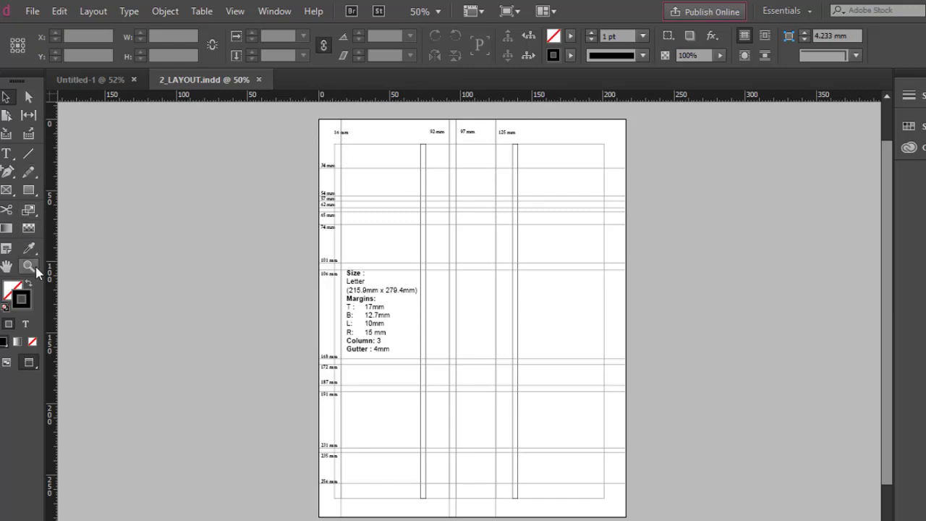
{"action": "left_click_drag", "start_coordinate": [313, 114], "coordinate": [595, 163]}
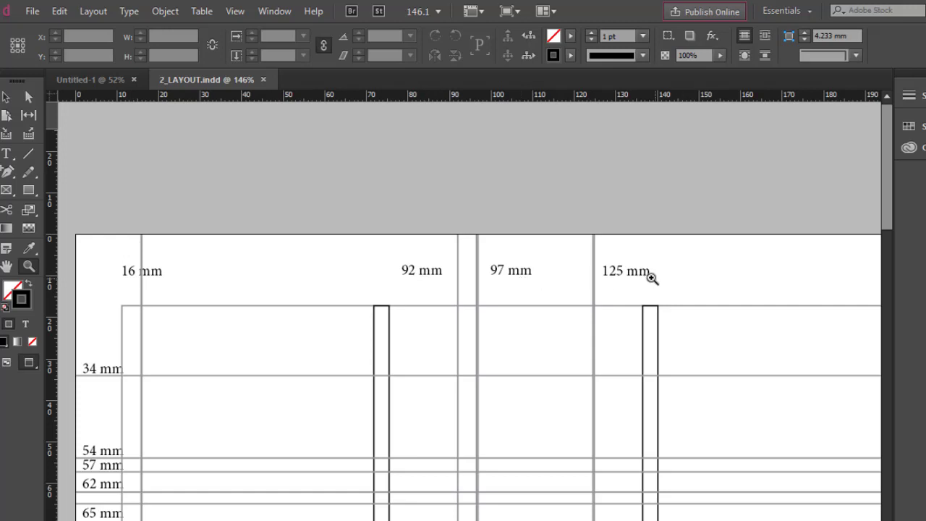
In Untitled-1, add a vertical ruler guide at X 16 mm on the left page of the spread.
{"action": "left_click", "coordinate": [94, 79]}
{"action": "key", "text": "v"}
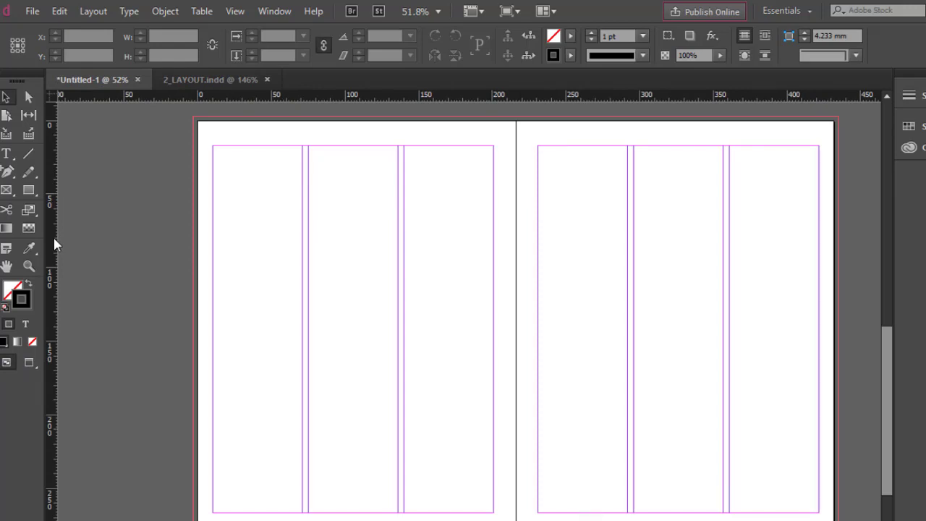
{"action": "left_click_drag", "start_coordinate": [53, 240], "coordinate": [228, 250]}
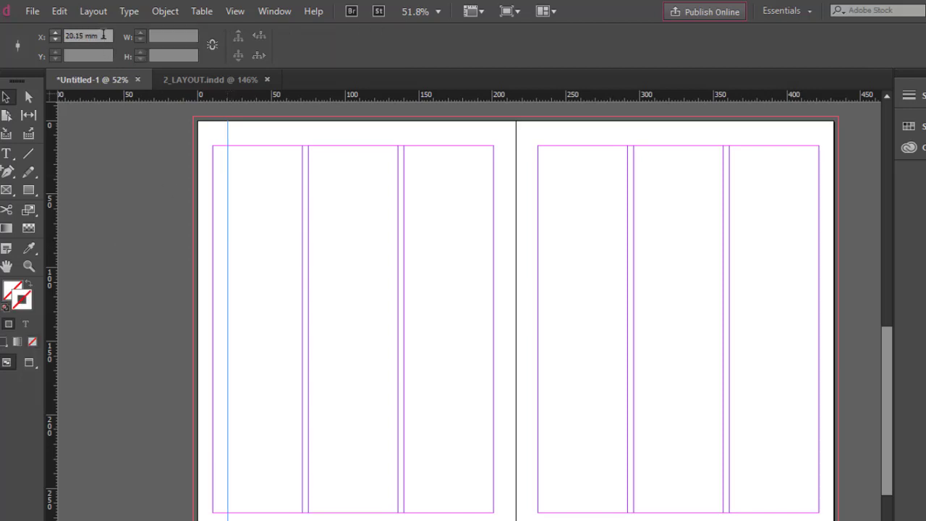
{"action": "left_click_drag", "start_coordinate": [103, 35], "coordinate": [65, 36]}
{"action": "type", "text": "16"}
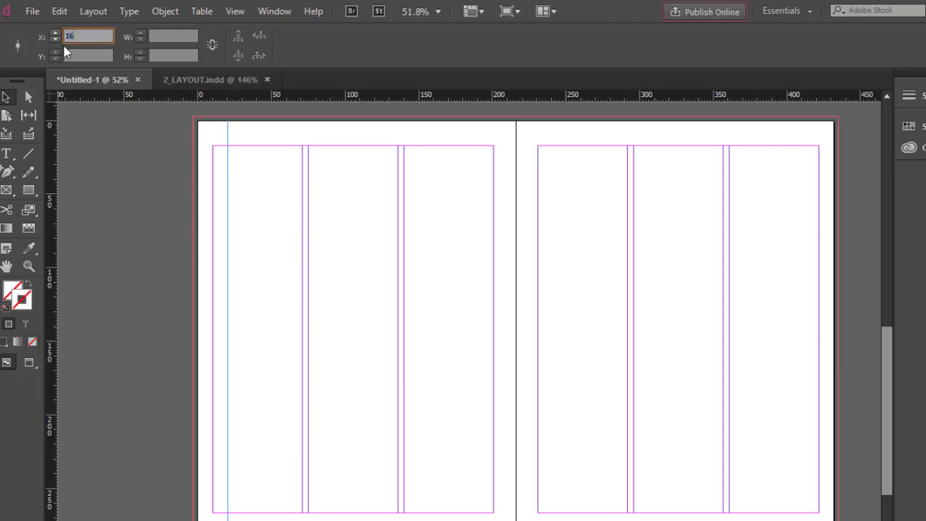
{"action": "key", "text": "Return"}
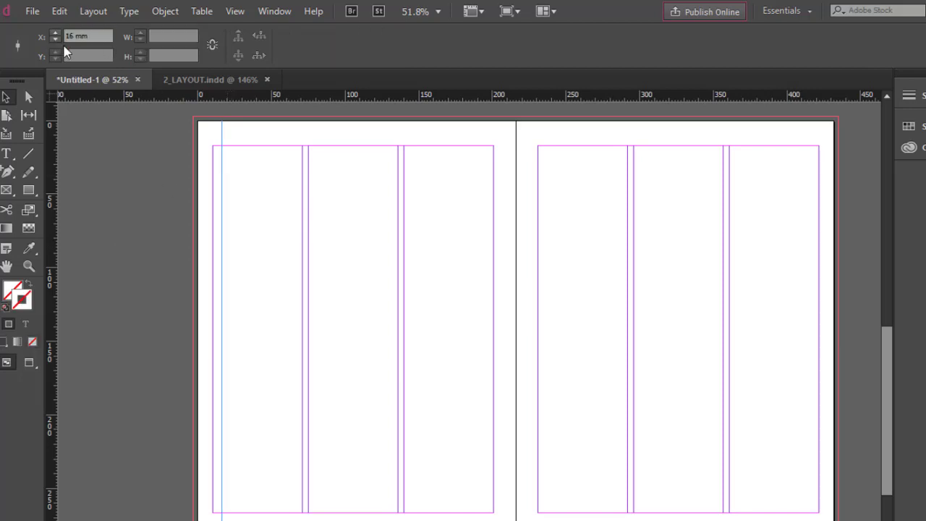
Check the vertical positions in 2_LAYOUT.indd and add vertical guides at X 92, 97 and 125 mm on the left page of Untitled-1.
{"action": "left_click", "coordinate": [193, 79]}
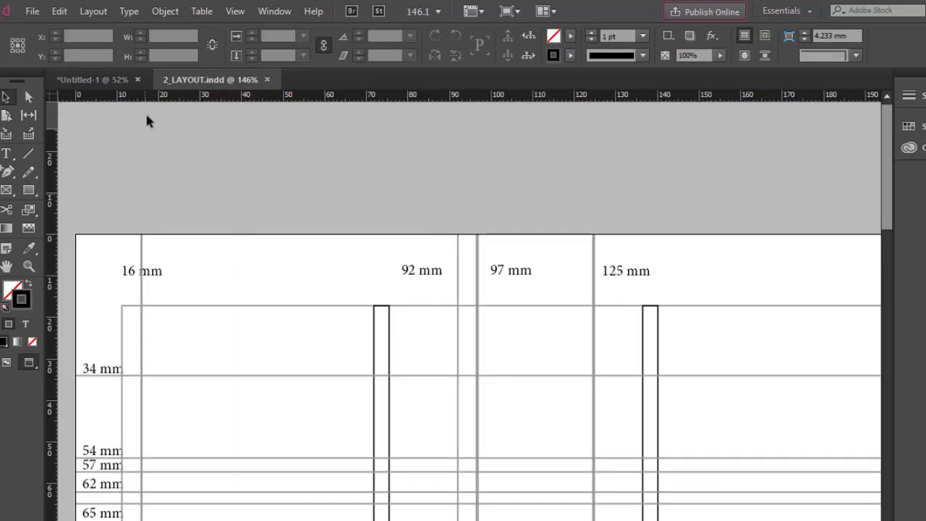
{"action": "left_click", "coordinate": [120, 81]}
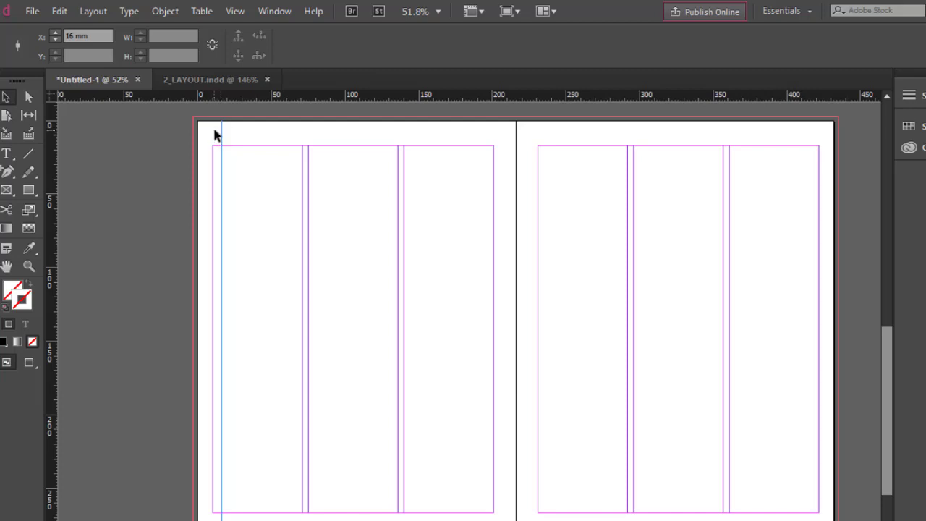
{"action": "left_click", "coordinate": [203, 82]}
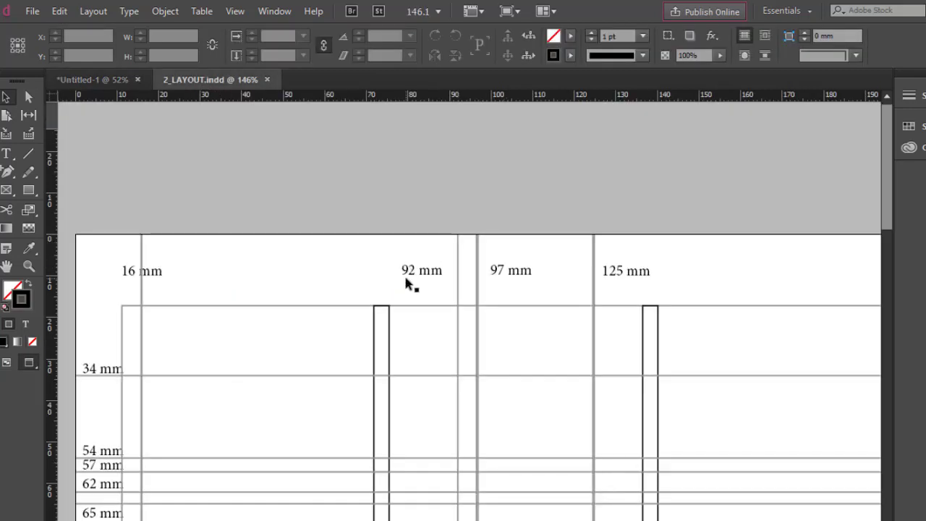
{"action": "left_click", "coordinate": [92, 78]}
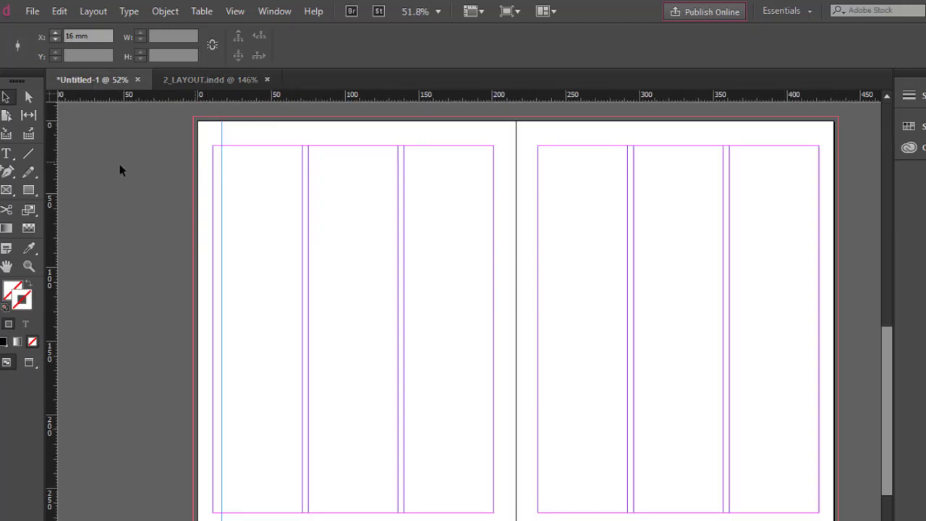
{"action": "left_click_drag", "start_coordinate": [53, 206], "coordinate": [274, 219]}
{"action": "left_click", "coordinate": [92, 36]}
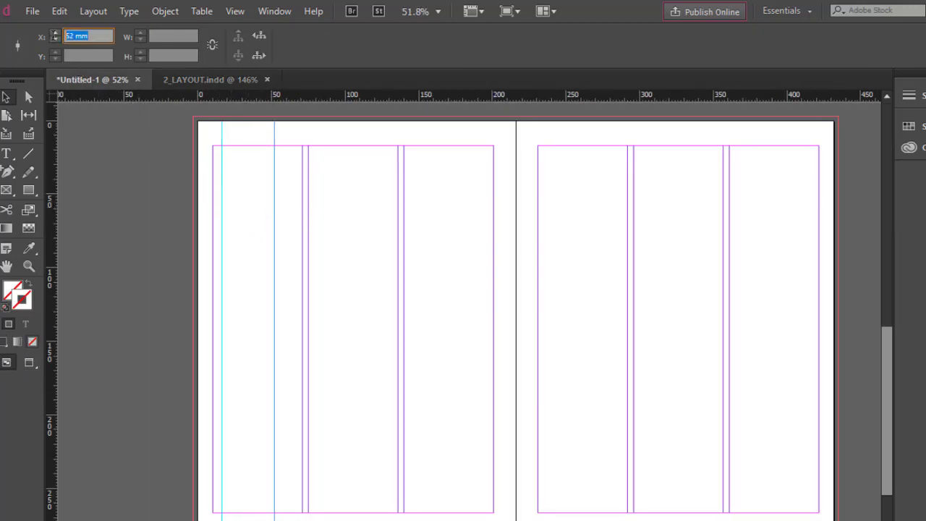
{"action": "type", "text": "125"}
{"action": "key", "text": "Return"}
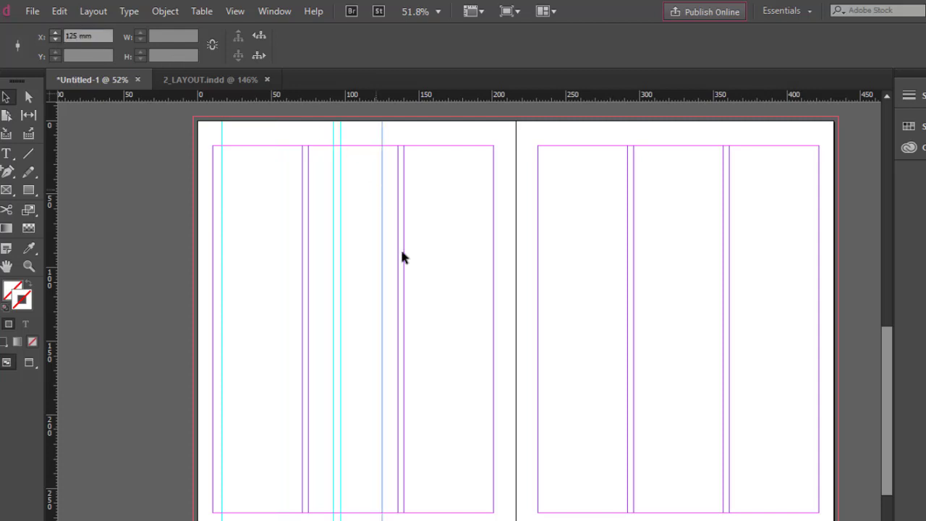
{"action": "left_click", "coordinate": [424, 210]}
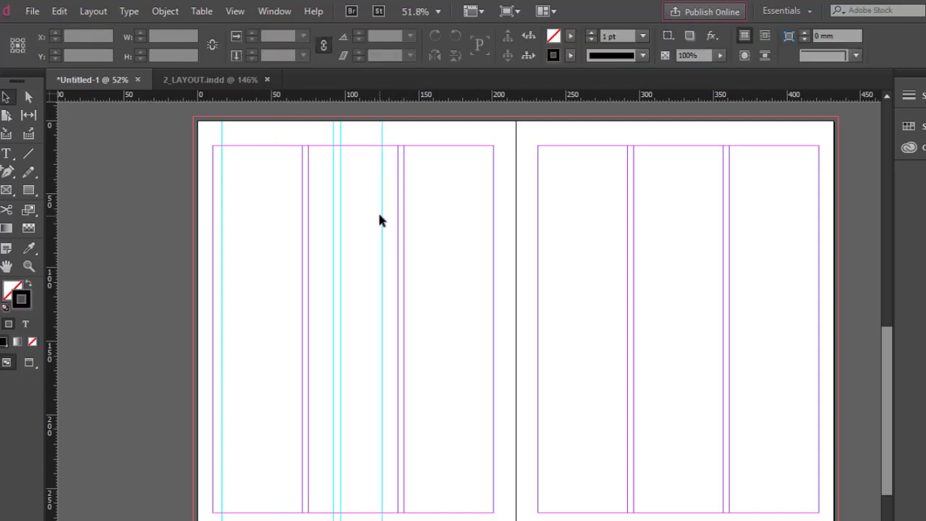
Check the horizontal guide positions in 2_LAYOUT.indd and add a horizontal guide at Y 34 mm on the left page of Untitled-1.
{"action": "left_click", "coordinate": [205, 80]}
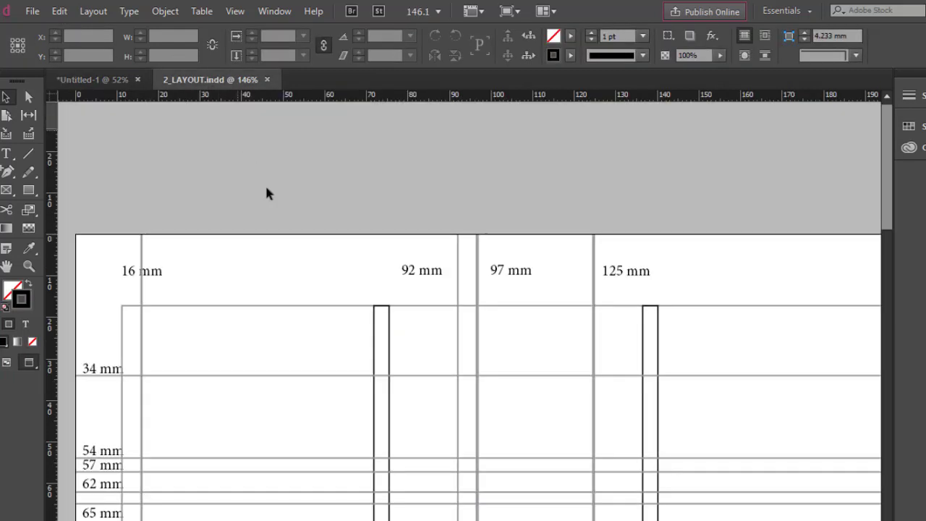
{"action": "scroll", "coordinate": [302, 246], "scroll_direction": "down", "scroll_amount": 5}
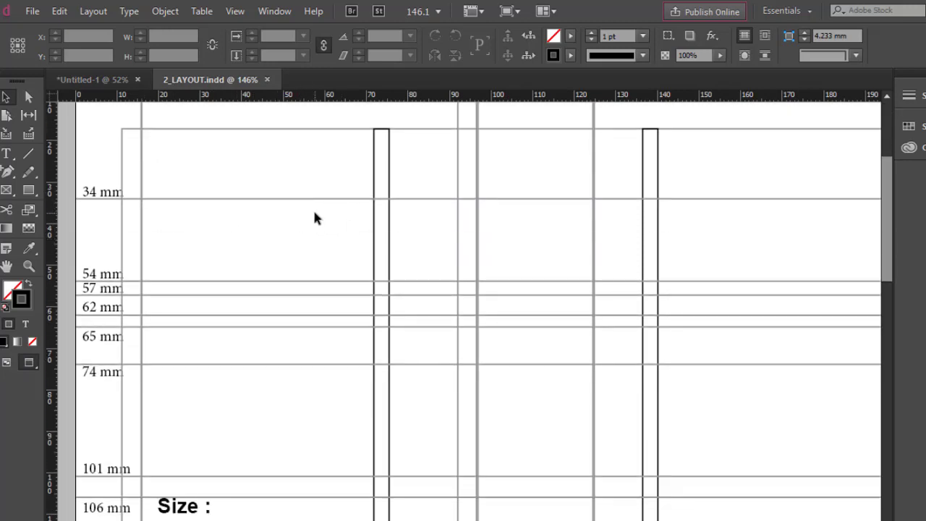
{"action": "scroll", "coordinate": [313, 215], "scroll_direction": "down", "scroll_amount": 1}
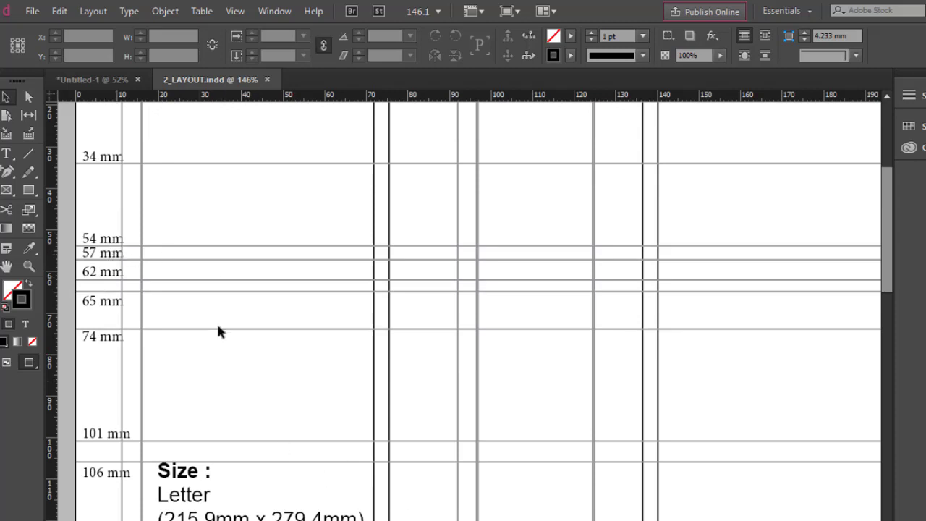
{"action": "left_click", "coordinate": [96, 78]}
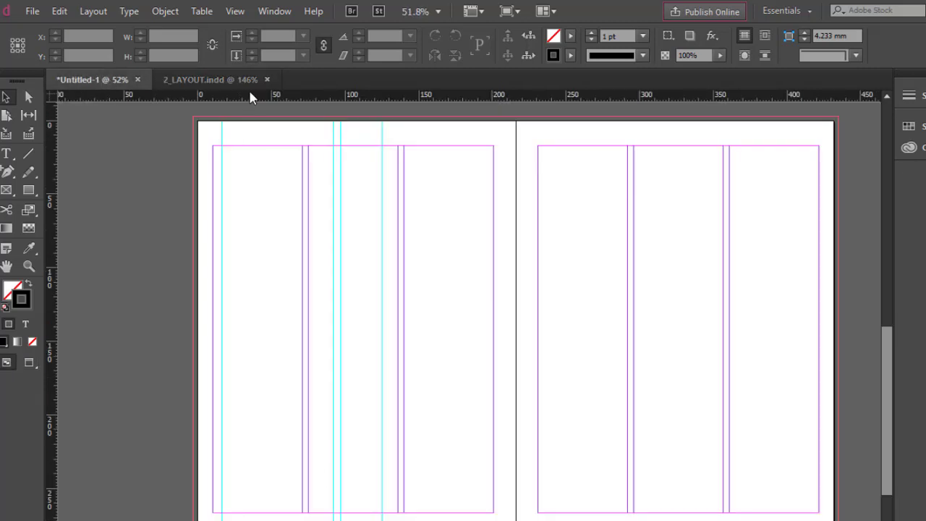
{"action": "left_click_drag", "start_coordinate": [250, 100], "coordinate": [231, 161]}
{"action": "left_click", "coordinate": [45, 55]}
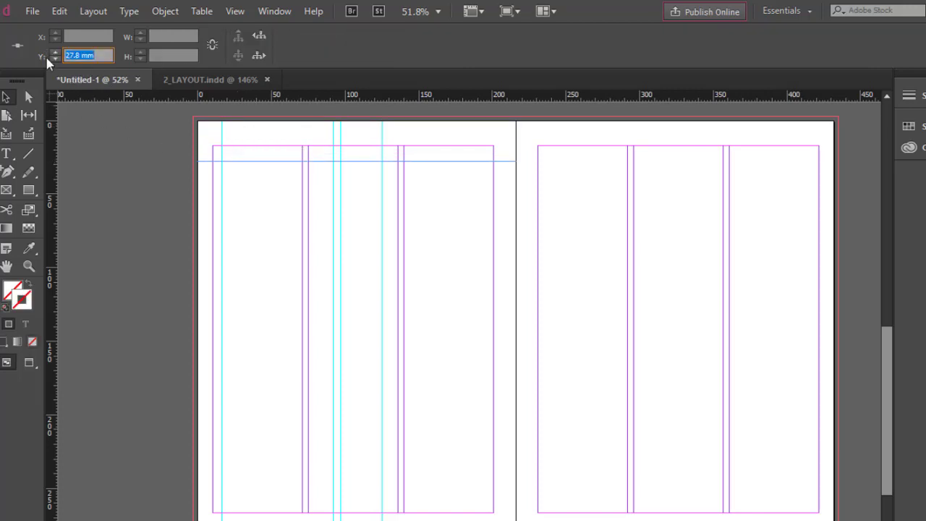
{"action": "type", "text": "34"}
{"action": "key", "text": "Return"}
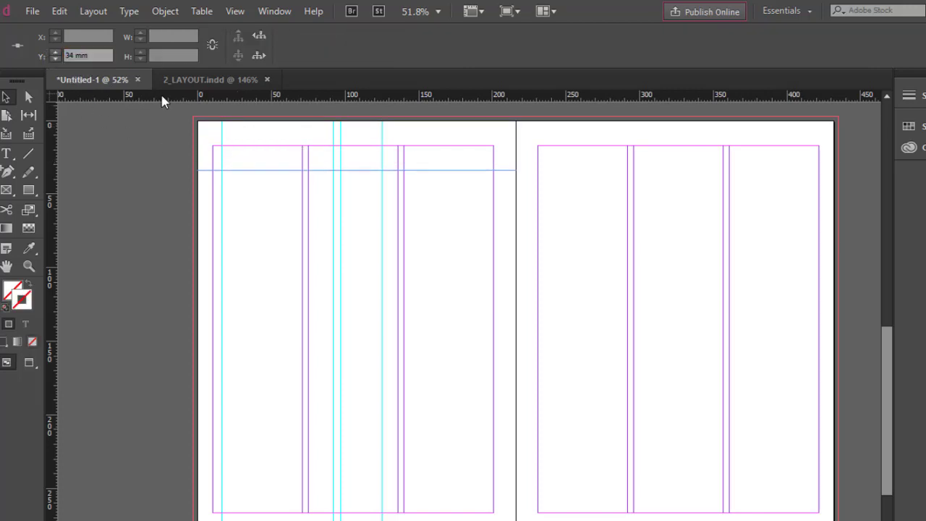
Add a second horizontal ruler guide at Y 54 mm on the left page of the spread.
{"action": "left_click_drag", "start_coordinate": [168, 113], "coordinate": [206, 209]}
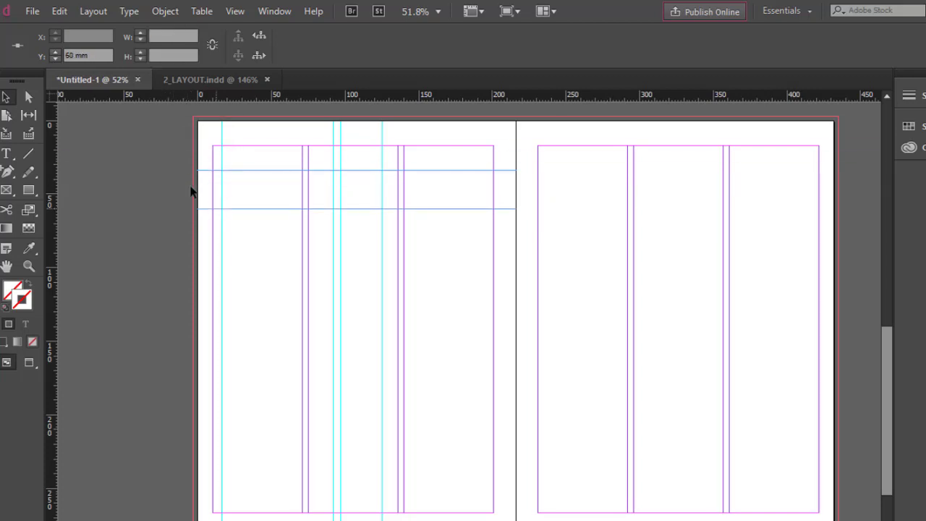
{"action": "left_click", "coordinate": [42, 56]}
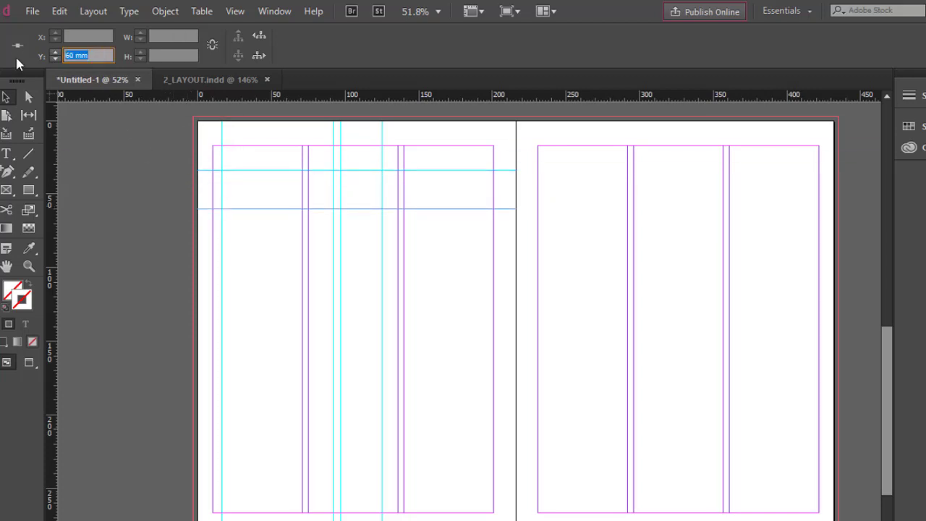
{"action": "type", "text": "54"}
{"action": "key", "text": "Return"}
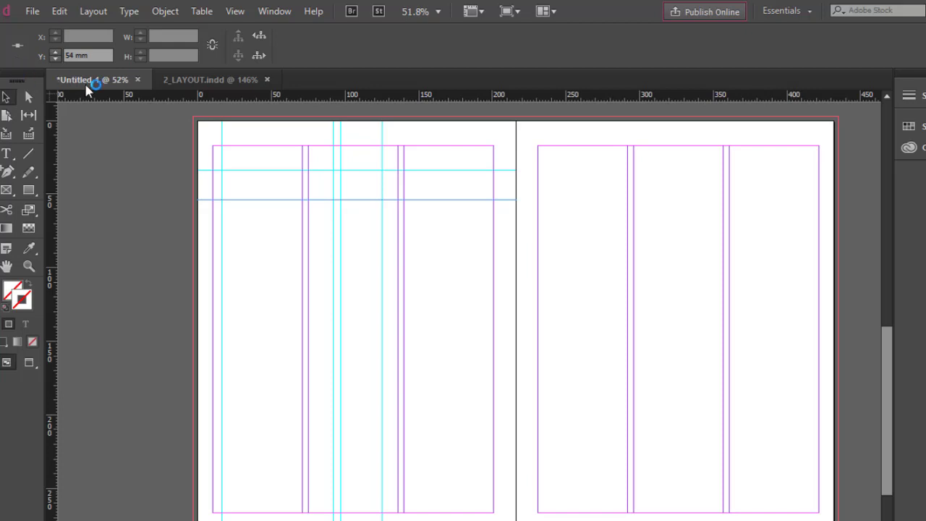
Add the remaining horizontal guides down the left page at the positions labelled in 2_LAYOUT.indd, ending at Y 256 mm.
{"action": "left_click_drag", "start_coordinate": [221, 100], "coordinate": [148, 211]}
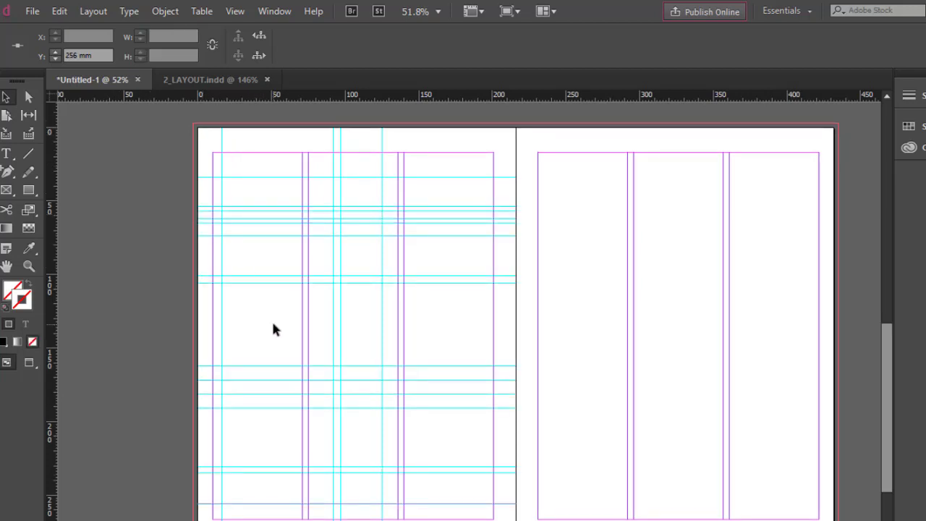
{"action": "left_click", "coordinate": [272, 329]}
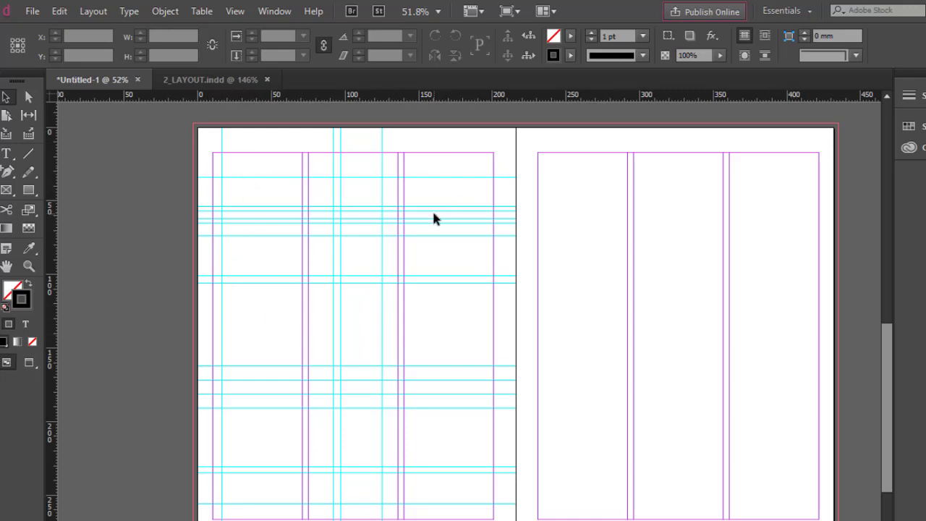
{"action": "scroll", "coordinate": [434, 216], "scroll_direction": "down", "scroll_amount": 1}
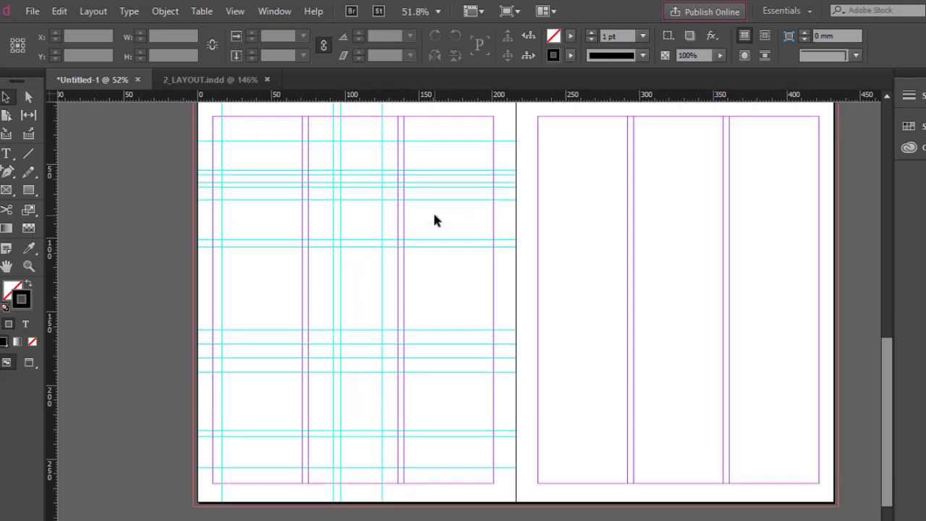
{"action": "left_click", "coordinate": [887, 96]}
Save the document as sample in the 2_LAYOUT Folder, in InDesign CC 2017 document format.
{"action": "left_click", "coordinate": [33, 11]}
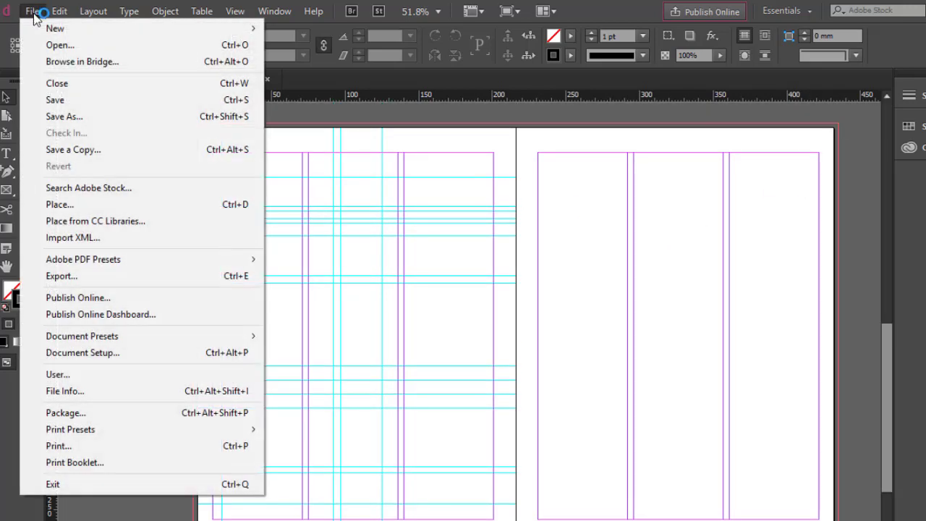
{"action": "left_click", "coordinate": [65, 102]}
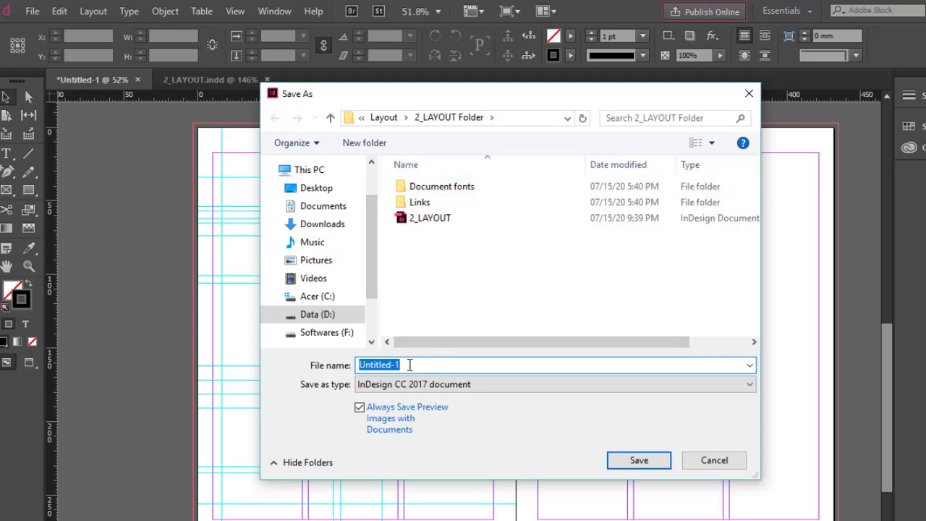
{"action": "type", "text": "sample"}
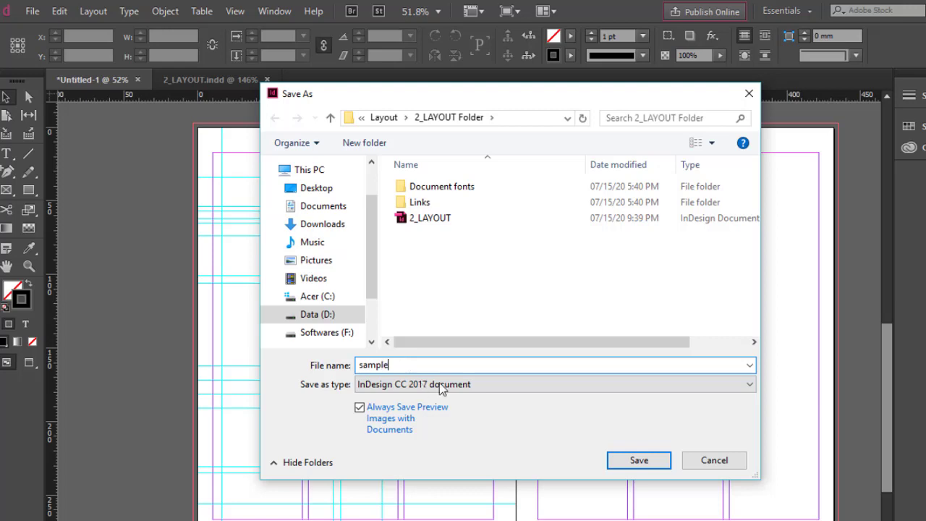
{"action": "left_click", "coordinate": [639, 460]}
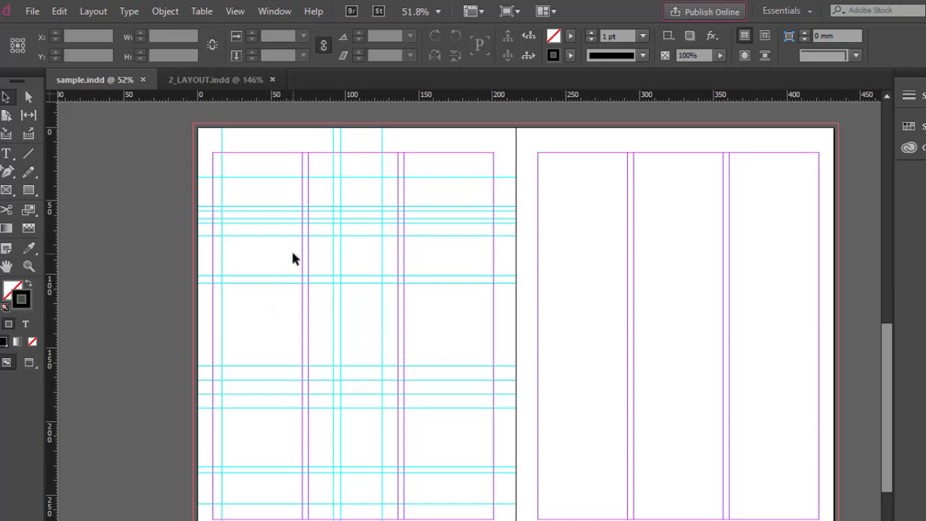
In 2_LAYOUT.indd, fit the page to the window, hide the Layout layer and Layer 1, and show Layer 2.
{"action": "left_click", "coordinate": [204, 81]}
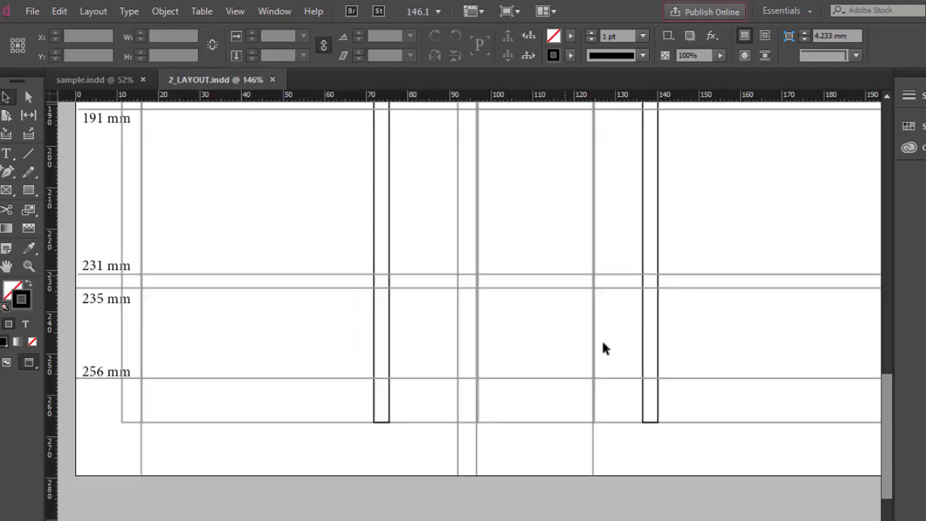
{"action": "key", "text": "ctrl+0"}
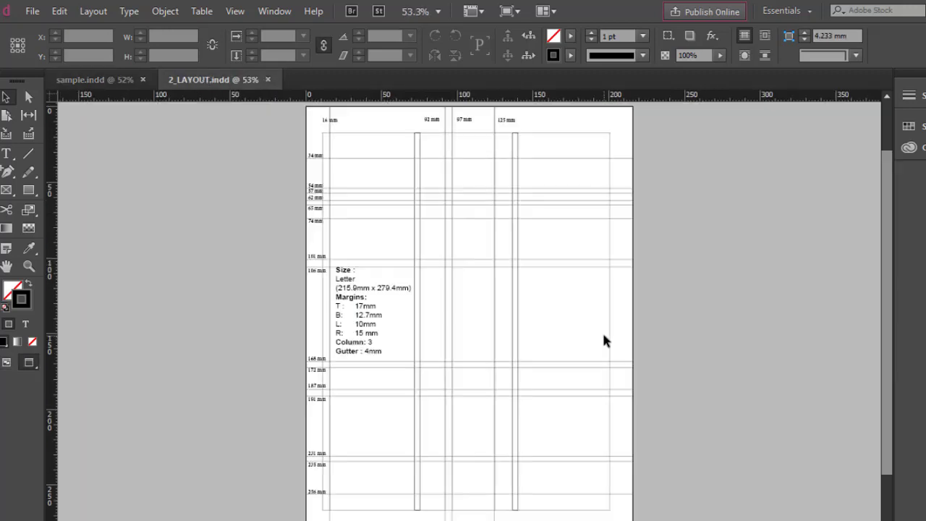
{"action": "left_click", "coordinate": [274, 12]}
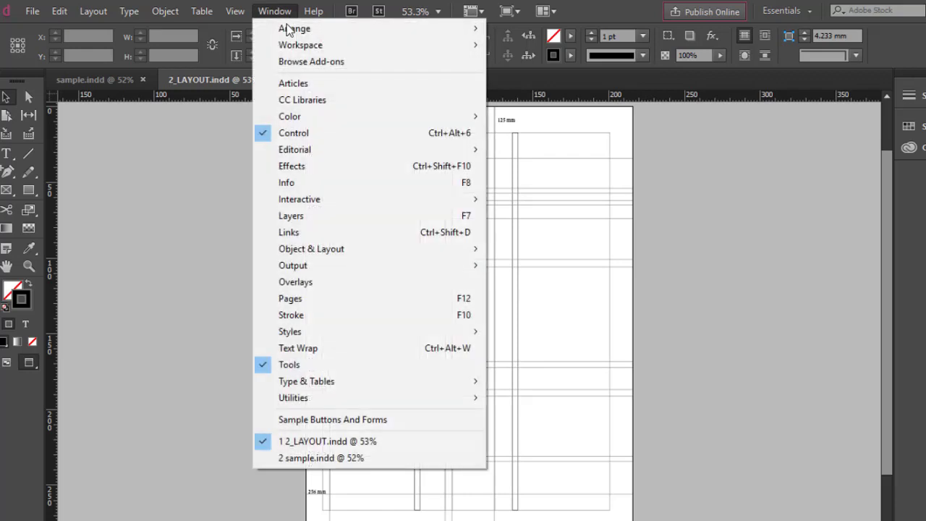
{"action": "left_click", "coordinate": [311, 216]}
{"action": "left_click_drag", "start_coordinate": [869, 172], "coordinate": [757, 172]}
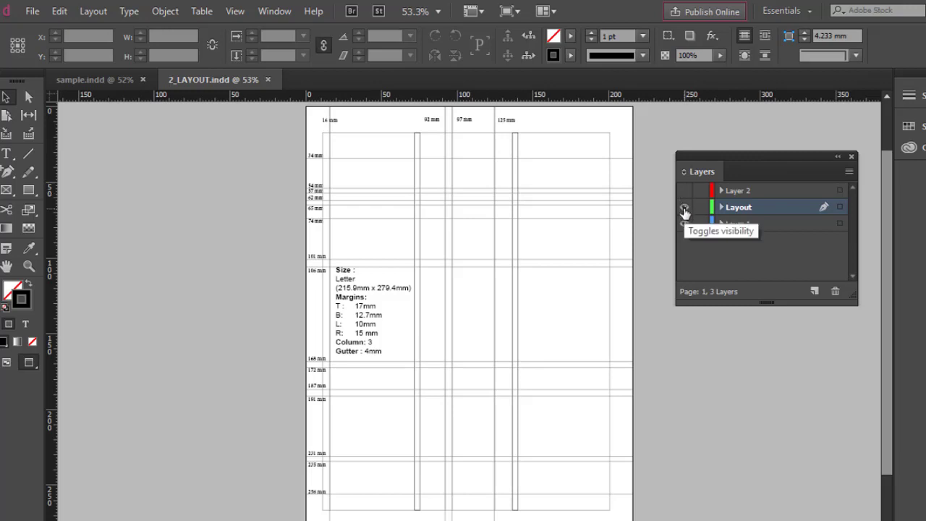
{"action": "left_click", "coordinate": [684, 207]}
{"action": "left_click", "coordinate": [684, 223]}
{"action": "left_click", "coordinate": [685, 190]}
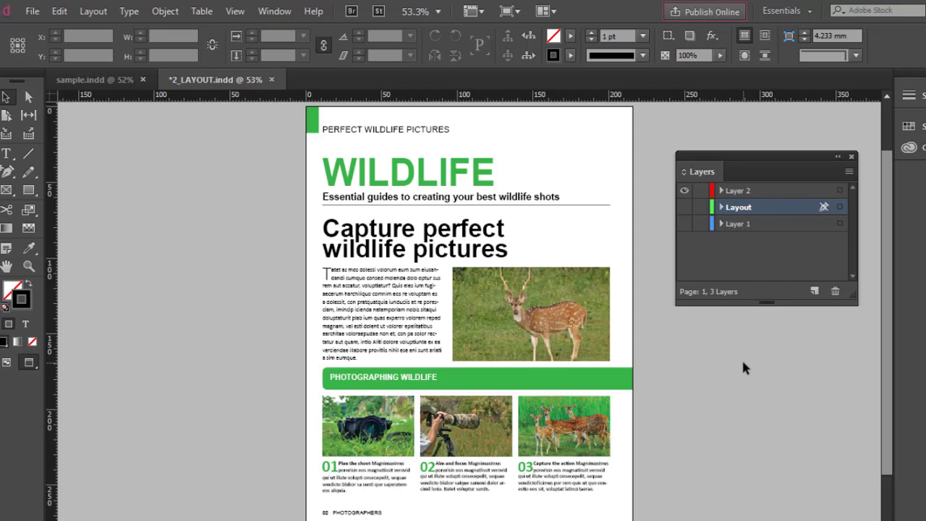
Examine the upper part of the finished wildlife page in both normal and preview modes, including how the green corner block meets the bleed.
{"action": "key", "text": "w"}
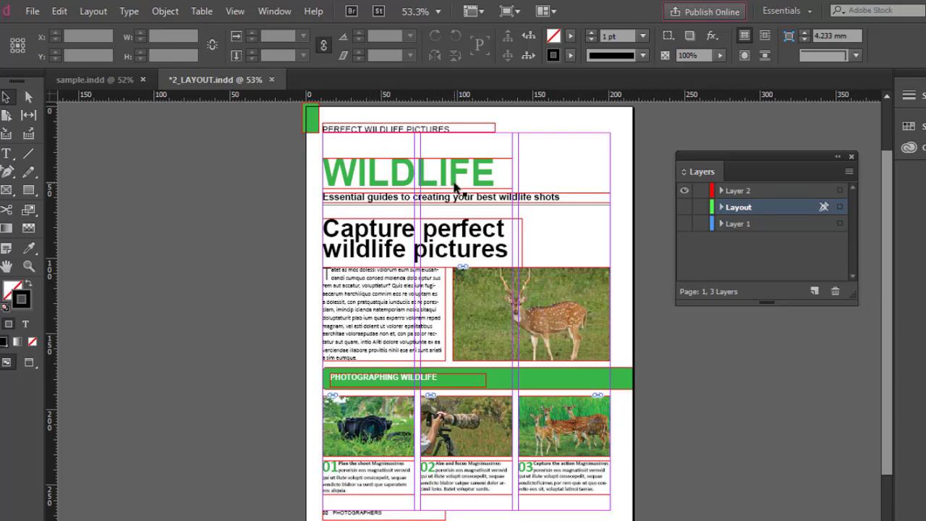
{"action": "left_click_drag", "start_coordinate": [408, 171], "coordinate": [412, 223]}
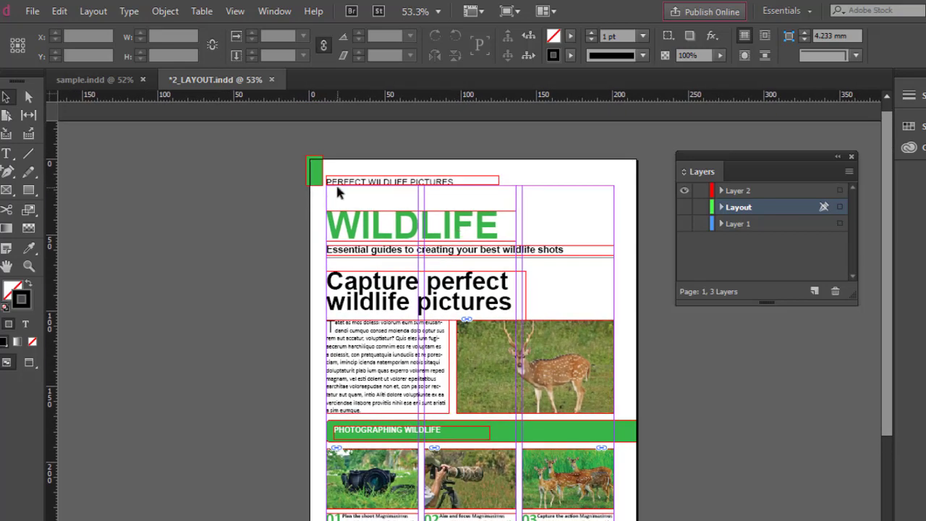
{"action": "key", "text": "ctrl+equal"}
{"action": "key", "text": "ctrl+equal"}
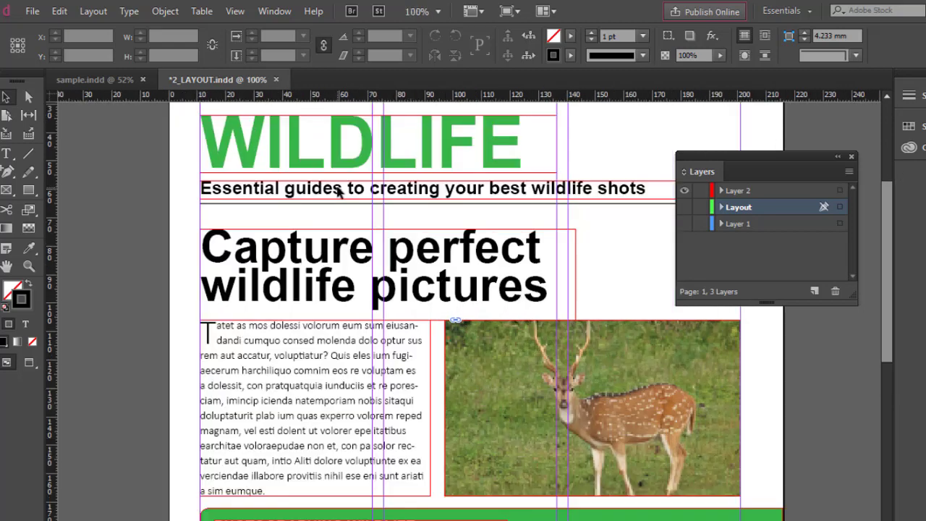
{"action": "scroll", "coordinate": [347, 173], "scroll_direction": "up", "scroll_amount": 5}
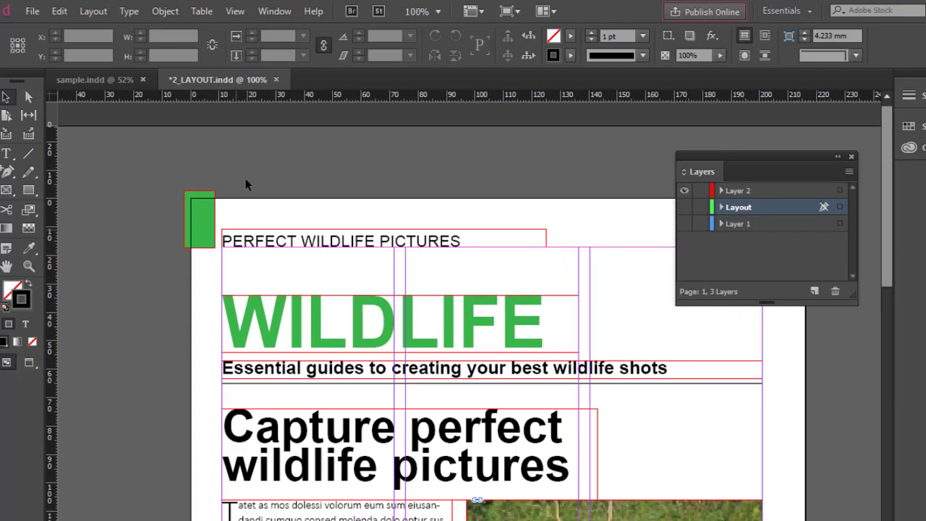
{"action": "key", "text": "w"}
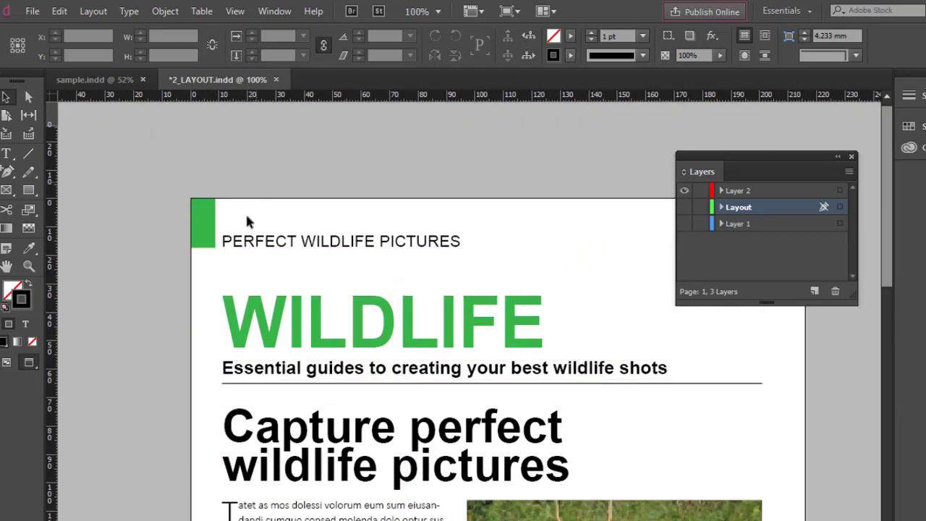
{"action": "key", "text": "w"}
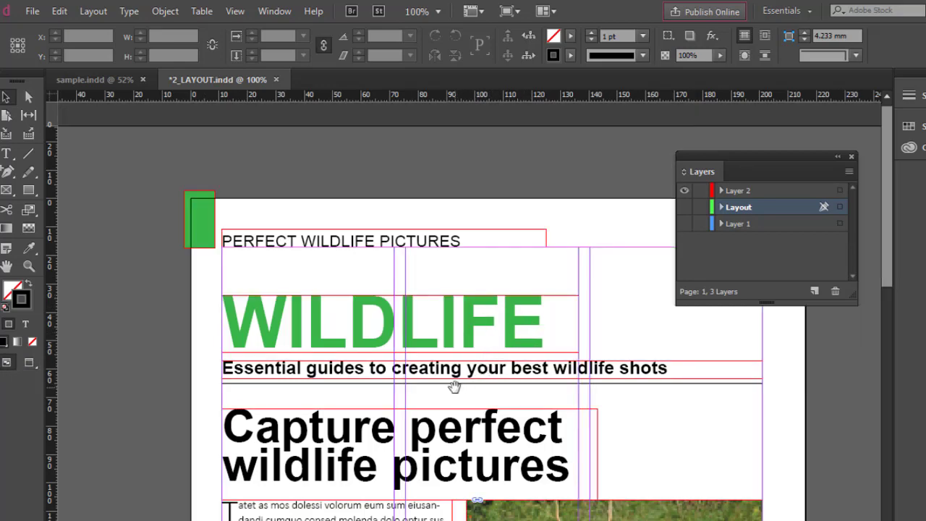
Look over the rest of the finished wildlife page and select the green corner rectangle to inspect its size.
{"action": "left_click_drag", "start_coordinate": [455, 387], "coordinate": [434, 194]}
{"action": "left_click_drag", "start_coordinate": [427, 340], "coordinate": [411, 116]}
{"action": "left_click_drag", "start_coordinate": [410, 318], "coordinate": [405, 197]}
{"action": "mouse_move", "coordinate": [409, 109]}
{"action": "left_mouse_down"}
{"action": "mouse_move", "coordinate": [434, 266]}
{"action": "mouse_move", "coordinate": [427, 398]}
{"action": "left_mouse_up"}
{"action": "left_click_drag", "start_coordinate": [427, 260], "coordinate": [423, 398]}
{"action": "left_click_drag", "start_coordinate": [426, 285], "coordinate": [427, 305]}
{"action": "left_click_drag", "start_coordinate": [382, 250], "coordinate": [382, 313]}
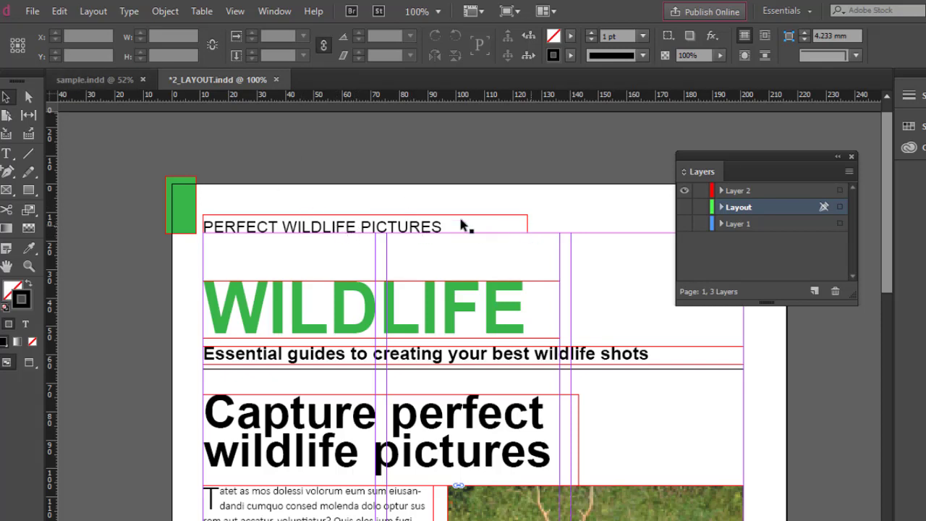
{"action": "left_click", "coordinate": [193, 226]}
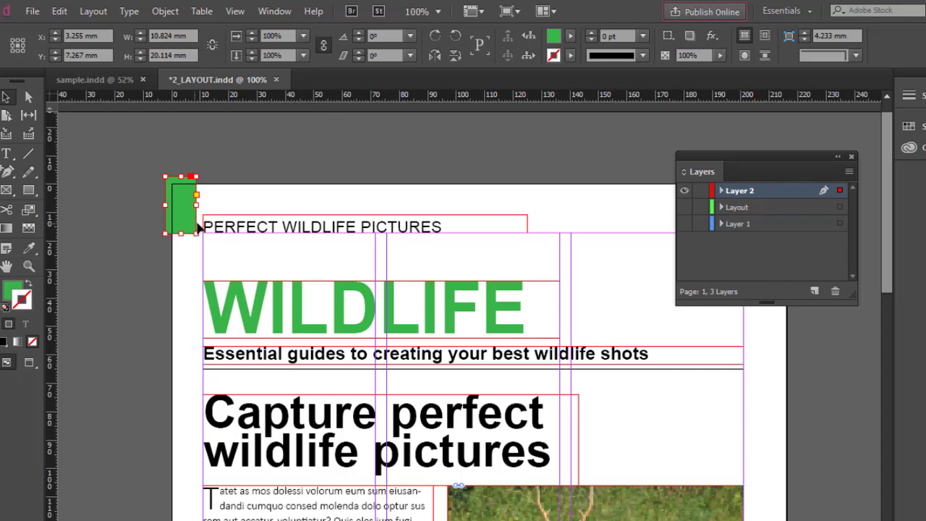
In sample.indd, choose the Rectangle tool, lock Layer 1 and create a new layer above it.
{"action": "left_click", "coordinate": [109, 86]}
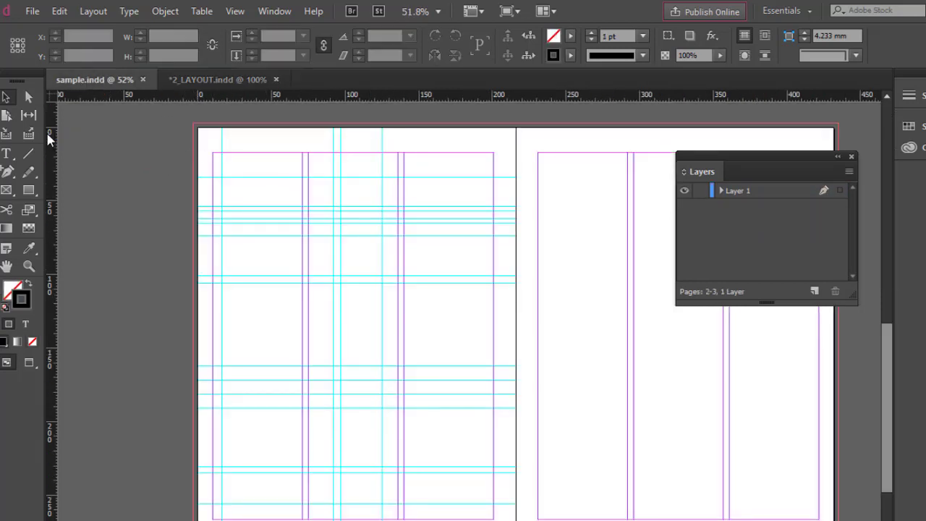
{"action": "left_click", "coordinate": [29, 189]}
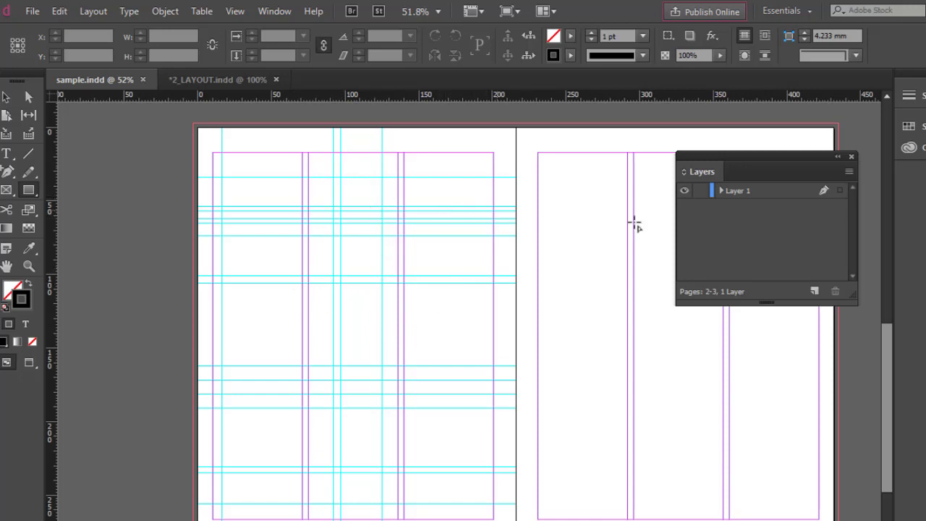
{"action": "left_click", "coordinate": [701, 192]}
{"action": "left_click", "coordinate": [815, 290]}
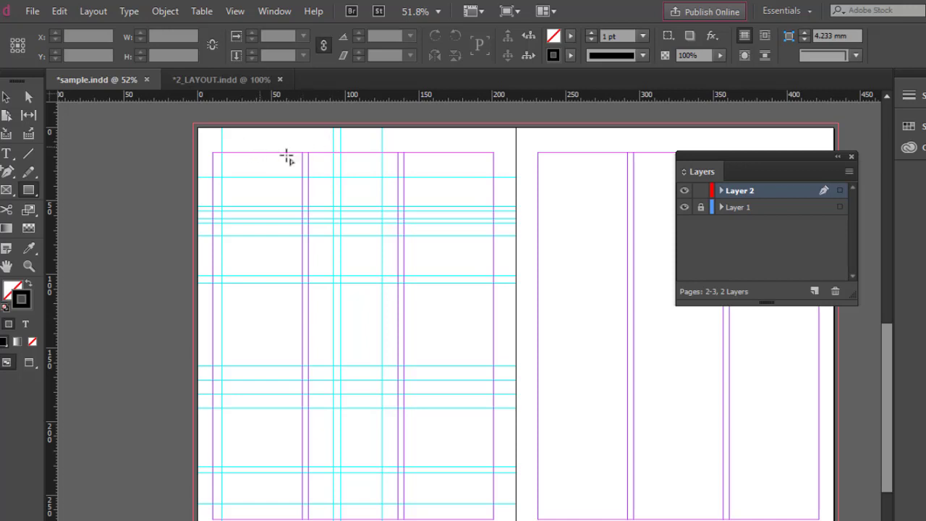
Draw a rectangle about 10.4 mm wide and 20 mm high from the left page's upper outer bleed corner down to the top margin.
{"action": "left_click_drag", "start_coordinate": [296, 180], "coordinate": [296, 246]}
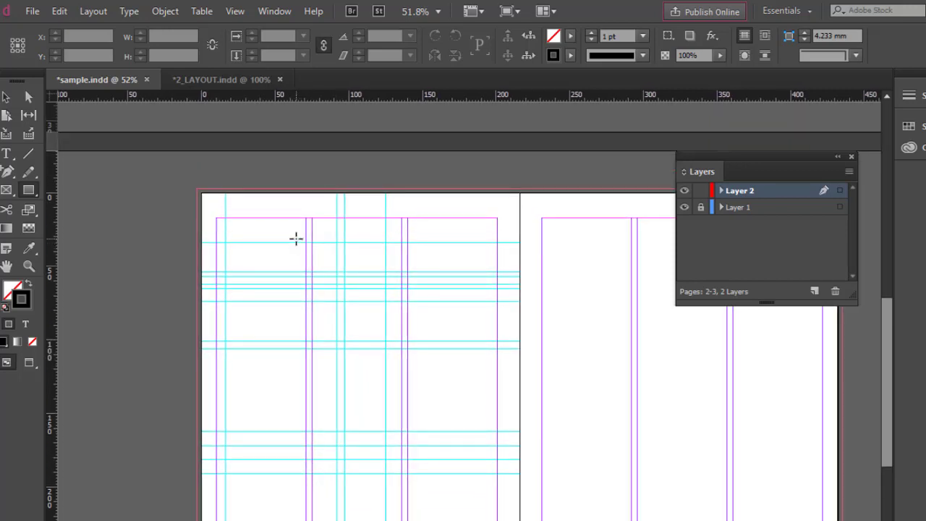
{"action": "key", "text": "ctrl+equal"}
{"action": "left_click_drag", "start_coordinate": [232, 222], "coordinate": [304, 248]}
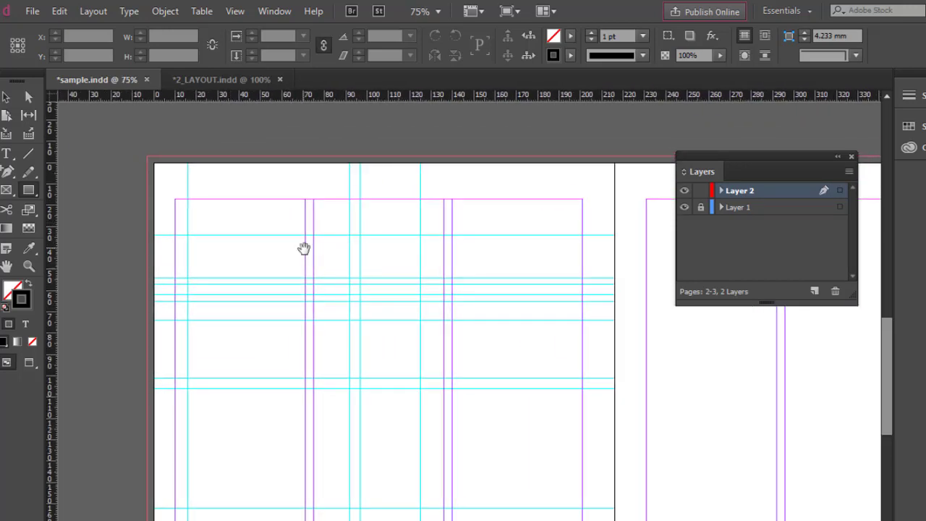
{"action": "left_click_drag", "start_coordinate": [150, 156], "coordinate": [171, 200]}
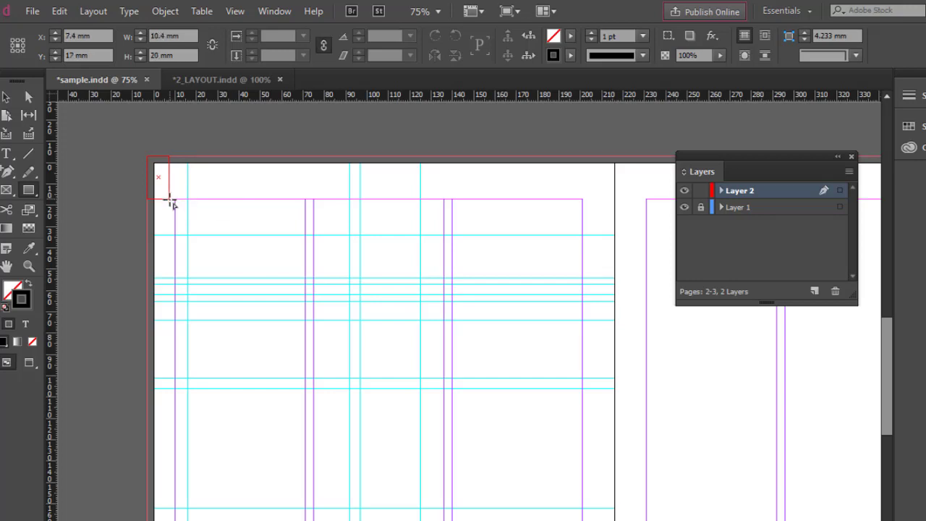
Look through the finished wildlife page in 2_LAYOUT.indd, from the green corner rectangle and headings to the photos and numbered captions.
{"action": "left_click", "coordinate": [28, 96]}
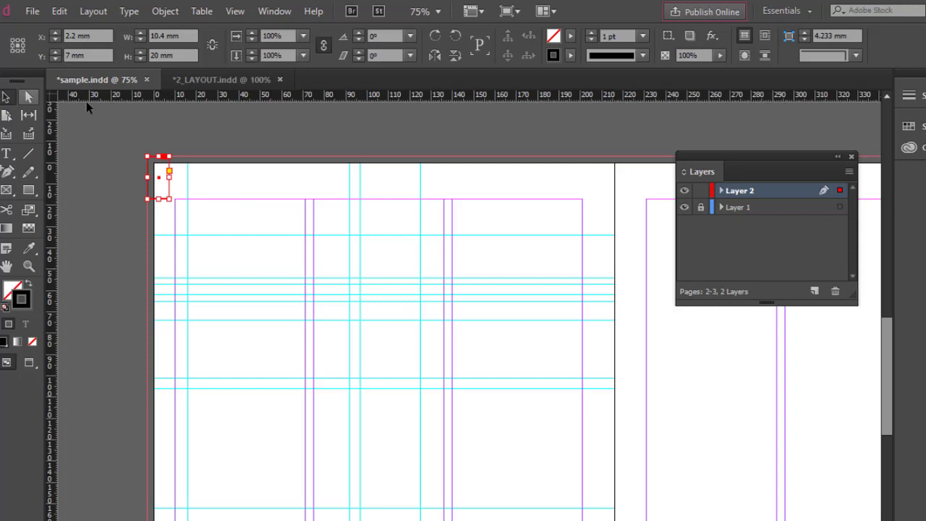
{"action": "left_click", "coordinate": [225, 83]}
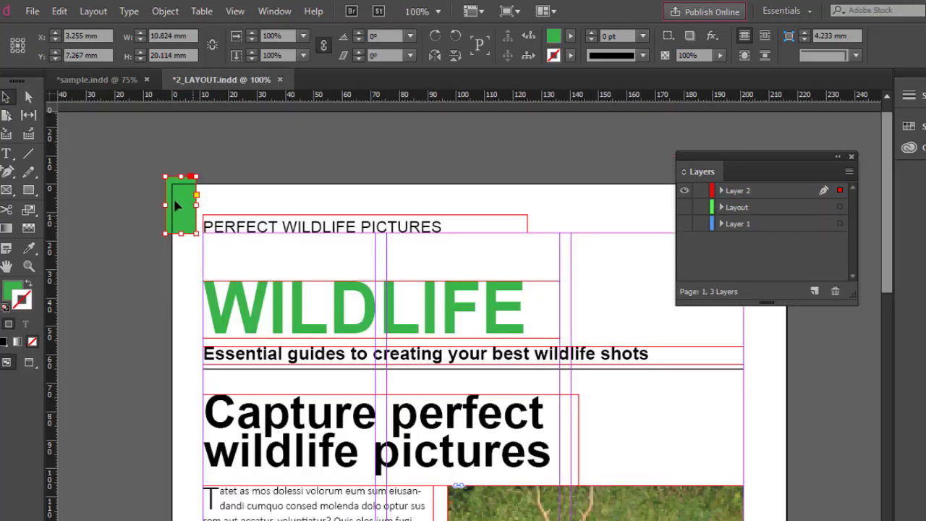
{"action": "scroll", "coordinate": [451, 289], "scroll_direction": "down", "scroll_amount": 2}
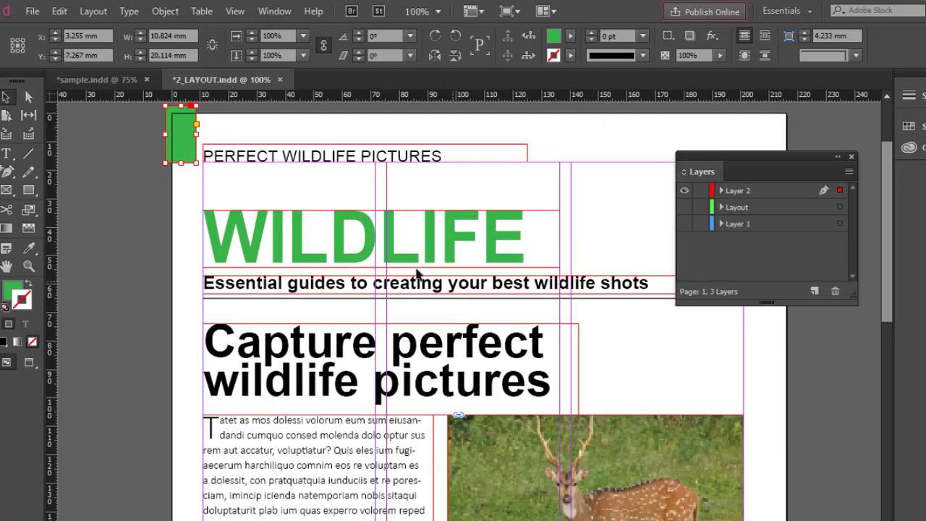
{"action": "scroll", "coordinate": [507, 252], "scroll_direction": "down", "scroll_amount": 5}
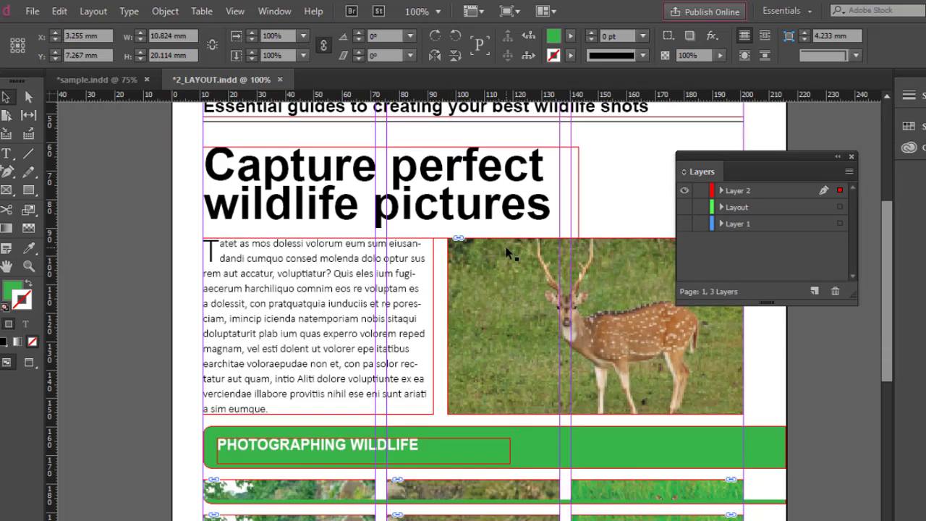
{"action": "scroll", "coordinate": [507, 257], "scroll_direction": "up", "scroll_amount": 3}
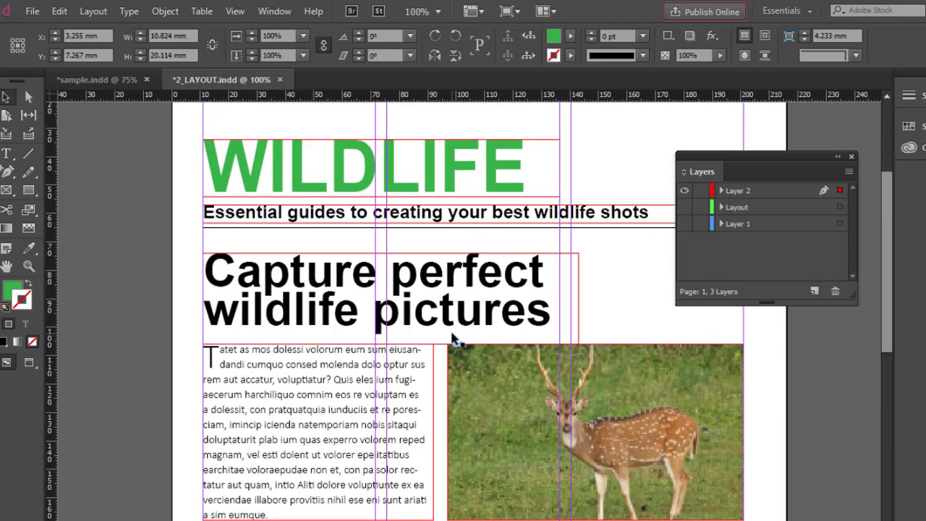
{"action": "scroll", "coordinate": [461, 338], "scroll_direction": "down", "scroll_amount": 6}
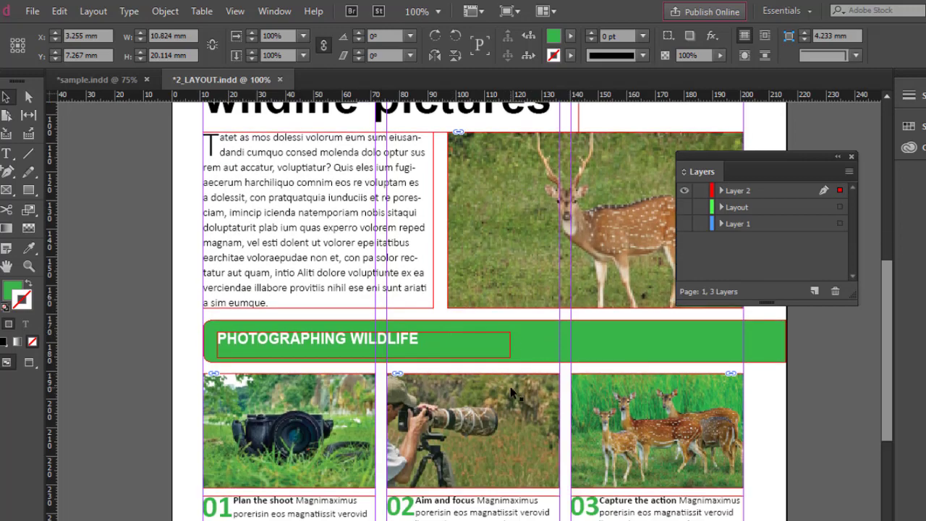
{"action": "scroll", "coordinate": [509, 386], "scroll_direction": "up", "scroll_amount": 6}
{"action": "scroll", "coordinate": [510, 390], "scroll_direction": "up", "scroll_amount": 3}
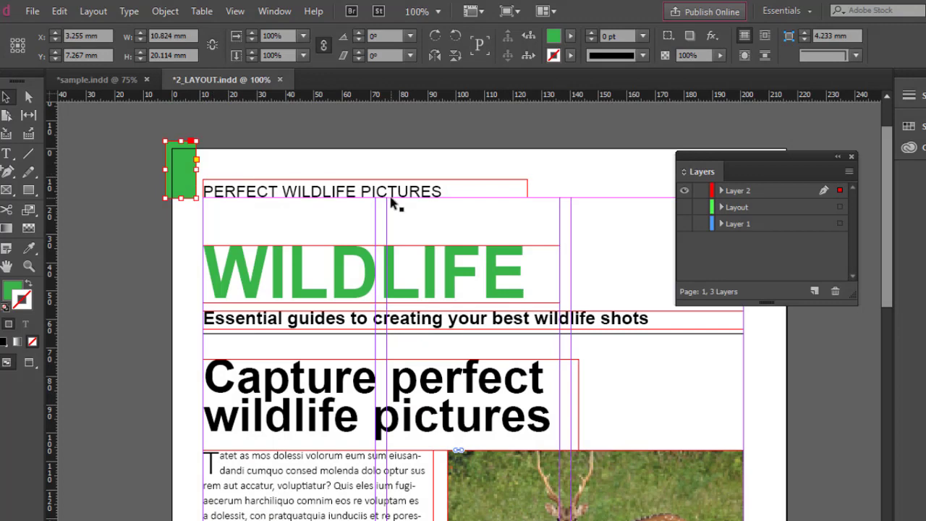
{"action": "scroll", "coordinate": [400, 212], "scroll_direction": "down", "scroll_amount": 4}
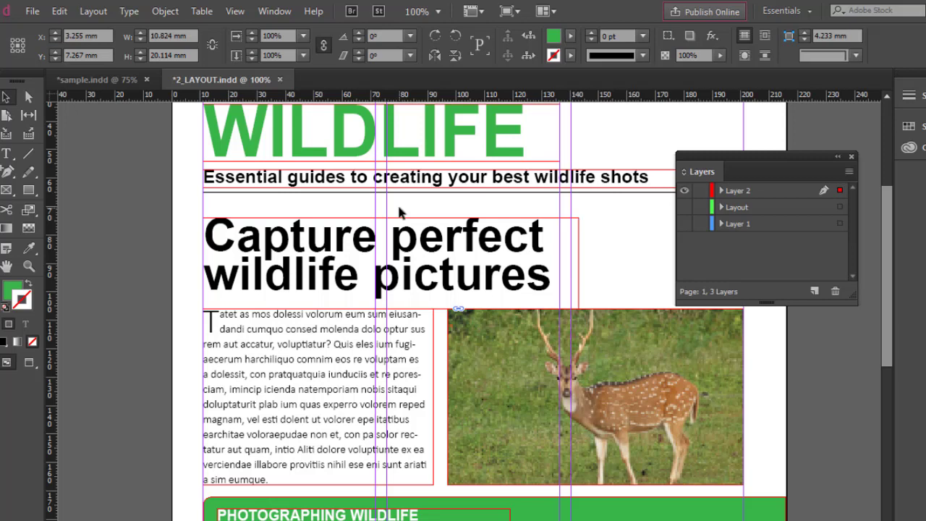
{"action": "scroll", "coordinate": [443, 222], "scroll_direction": "down", "scroll_amount": 5}
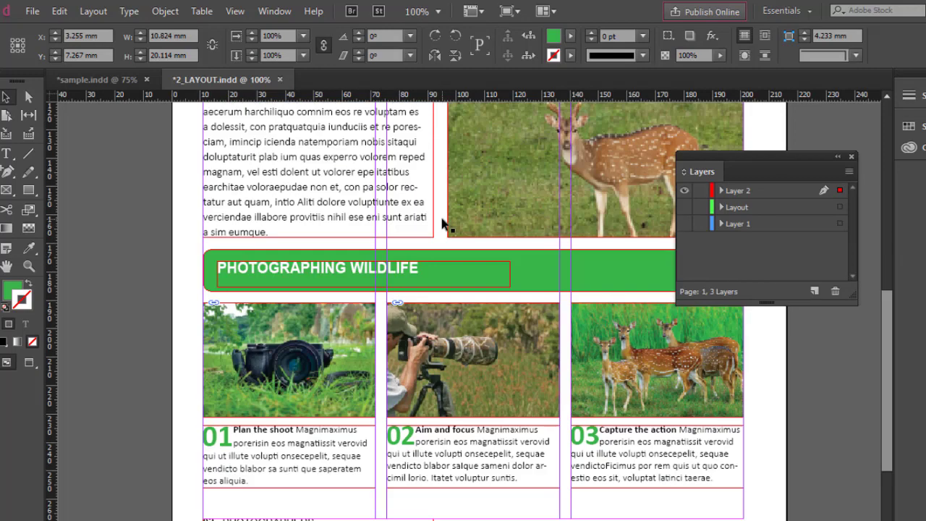
{"action": "scroll", "coordinate": [444, 215], "scroll_direction": "down", "scroll_amount": 1}
{"action": "scroll", "coordinate": [443, 214], "scroll_direction": "up", "scroll_amount": 7}
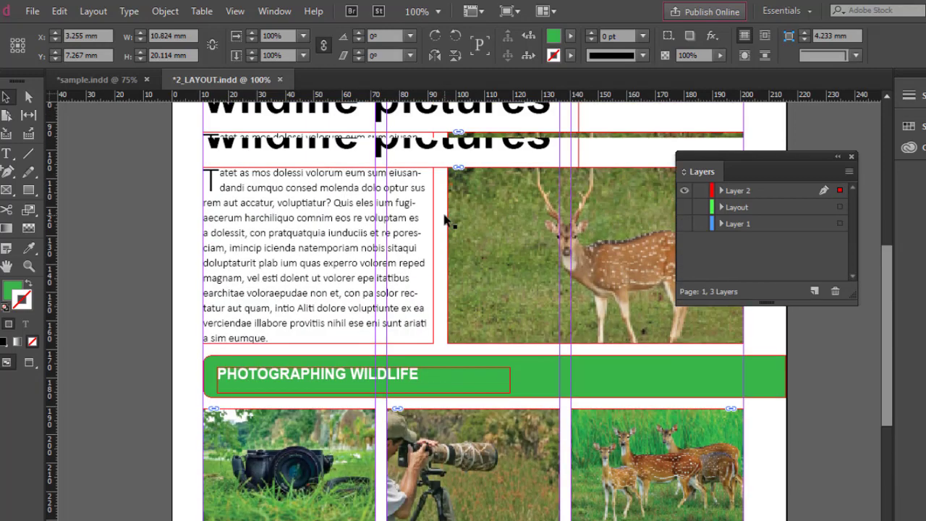
{"action": "scroll", "coordinate": [446, 221], "scroll_direction": "up", "scroll_amount": 2}
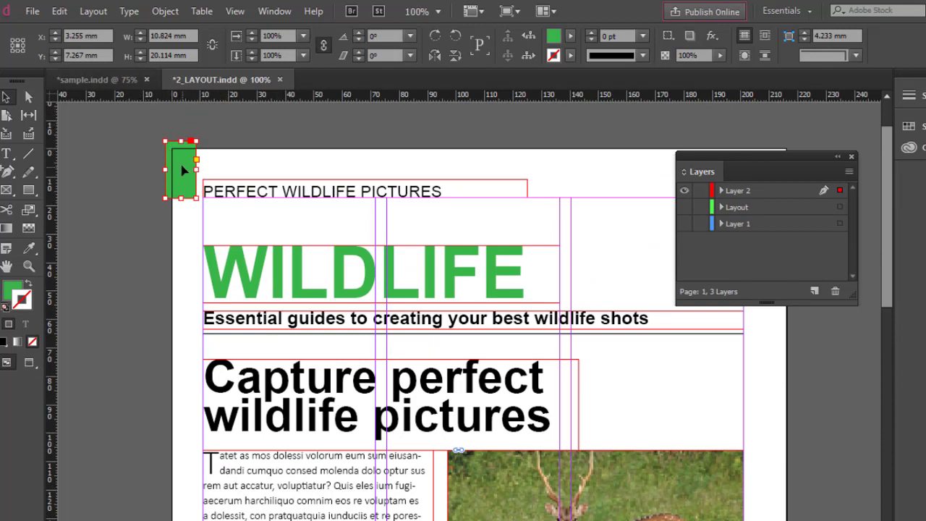
Show the CMYK colour controls below the layer list to read the fill colour of the reference green corner rectangle.
{"action": "left_click", "coordinate": [281, 12]}
{"action": "mouse_move", "coordinate": [474, 117]}
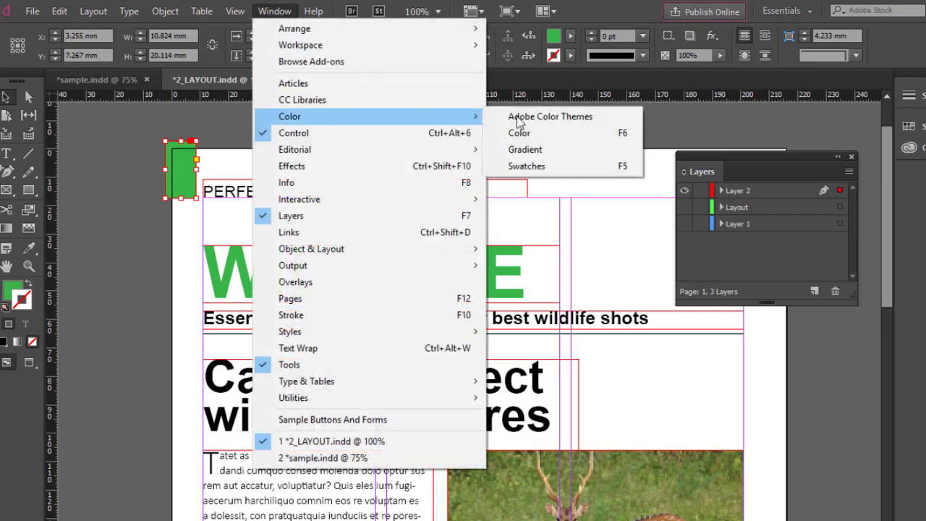
{"action": "left_click", "coordinate": [528, 133]}
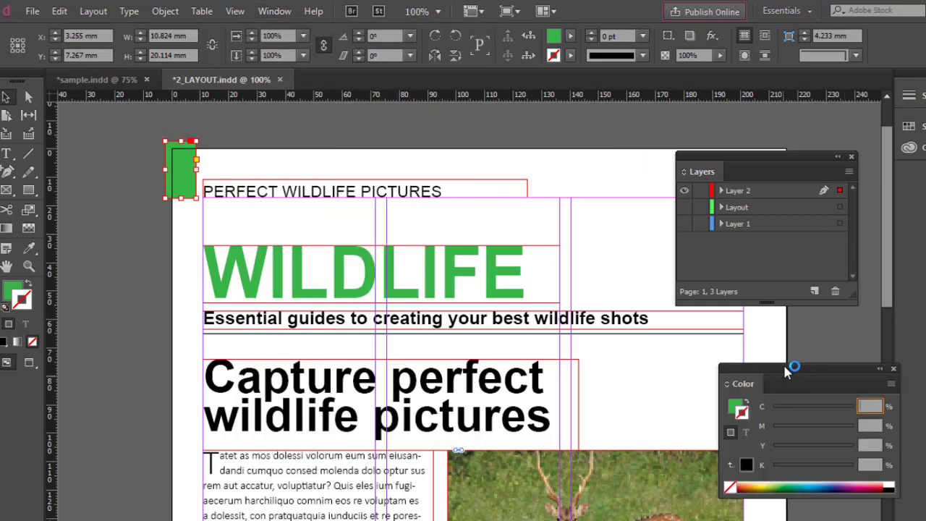
{"action": "left_click_drag", "start_coordinate": [791, 368], "coordinate": [616, 224]}
{"action": "left_click_drag", "start_coordinate": [588, 189], "coordinate": [534, 142]}
{"action": "left_click", "coordinate": [507, 169]}
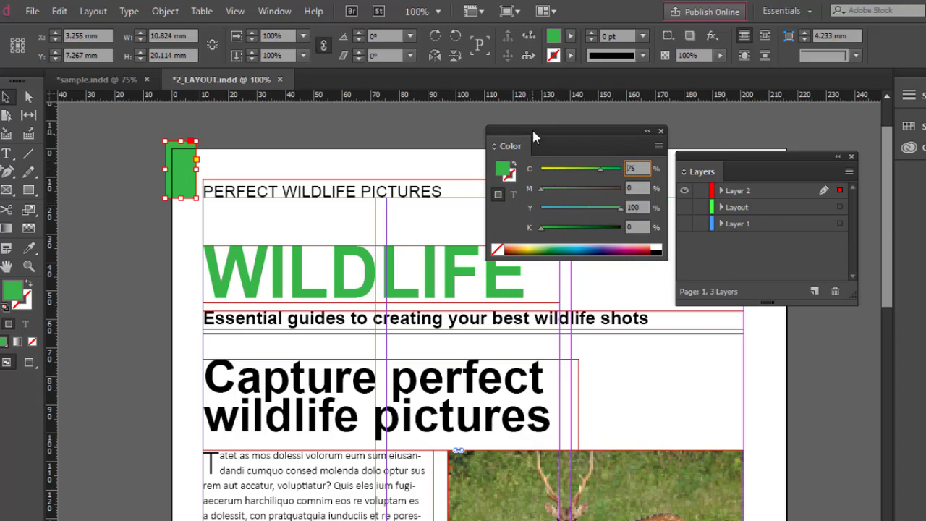
{"action": "left_click_drag", "start_coordinate": [534, 131], "coordinate": [721, 329]}
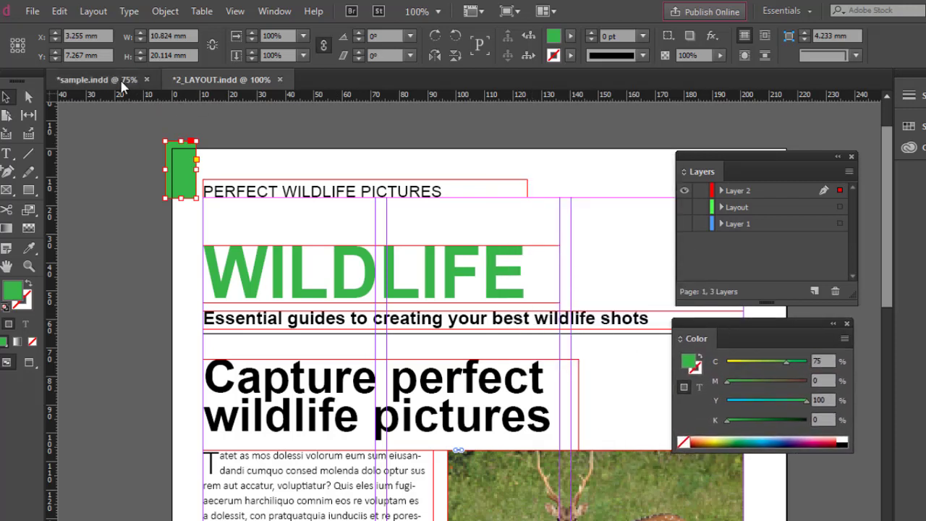
In sample.indd, fill the corner rectangle with C 75, M 0, Y 100, K 0, then deselect it.
{"action": "left_click", "coordinate": [102, 79]}
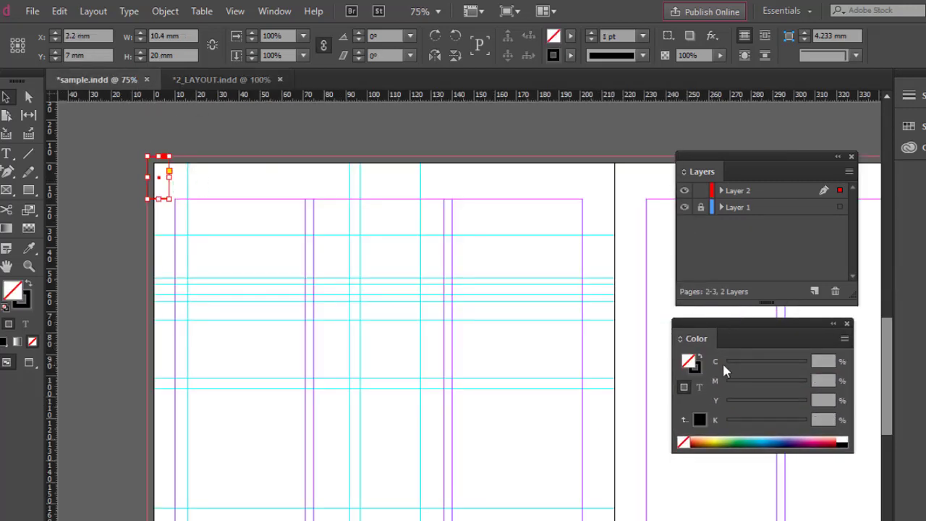
{"action": "left_click", "coordinate": [816, 360]}
{"action": "type", "text": "75"}
{"action": "key", "text": "Tab"}
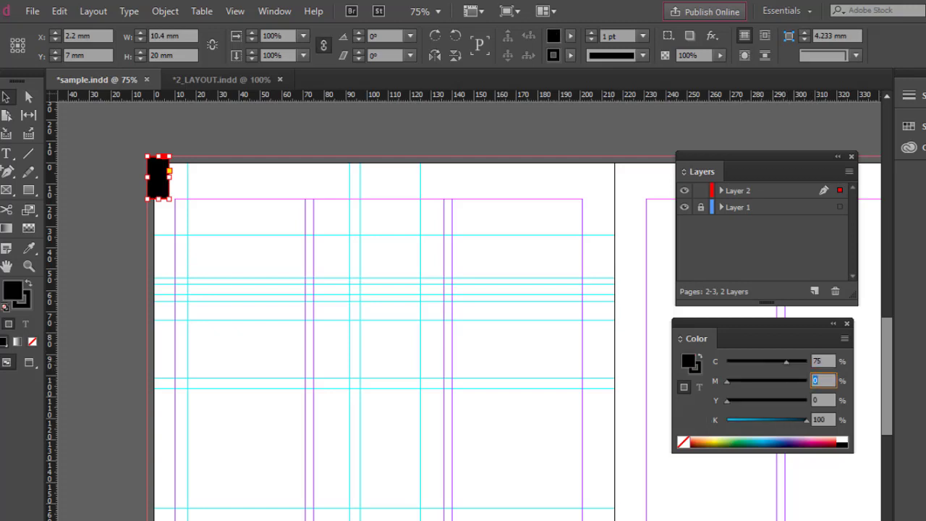
{"action": "key", "text": "Tab"}
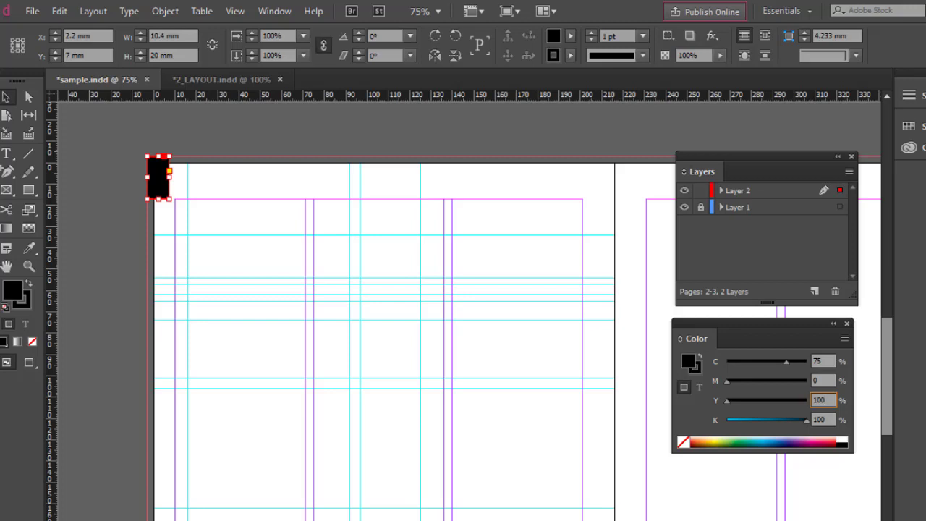
{"action": "key", "text": "Tab"}
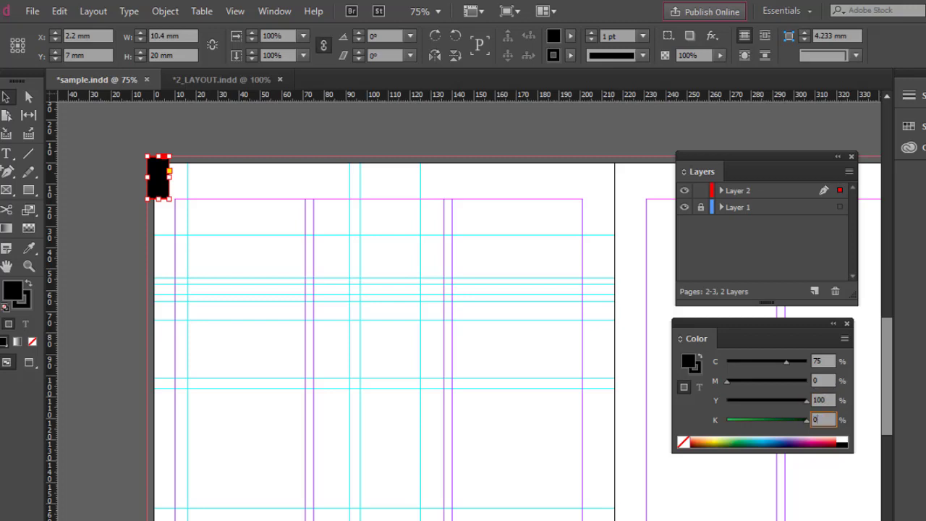
{"action": "key", "text": "Return"}
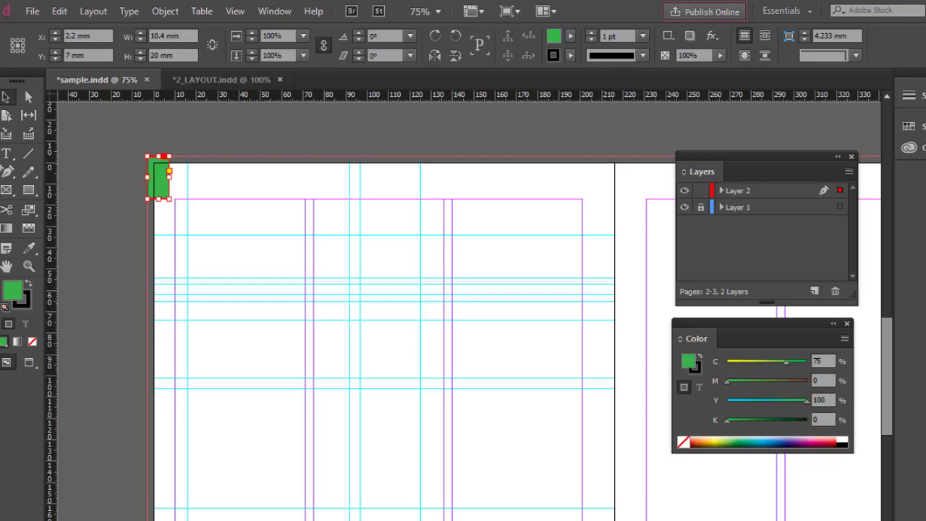
{"action": "left_click", "coordinate": [352, 147]}
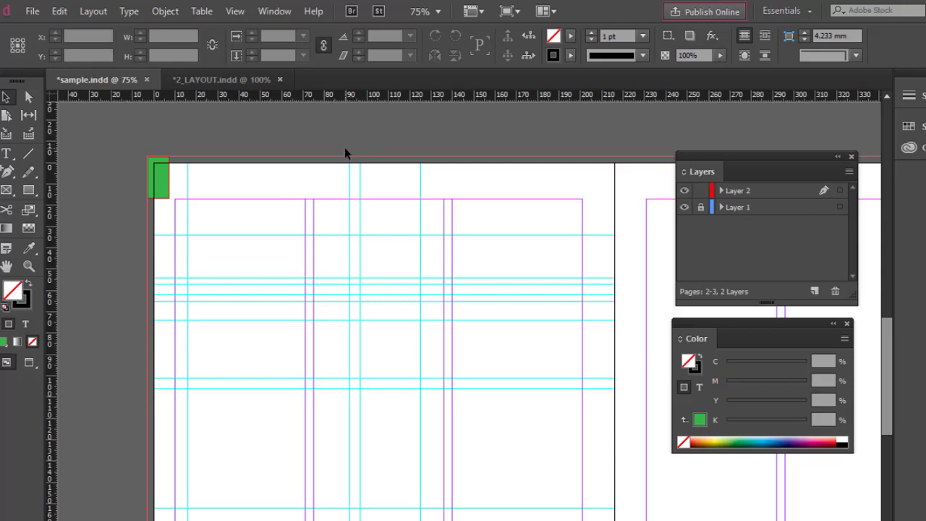
Draw a text frame beside the green rectangle, spanning two columns above the top margin, and resize it to about 126 by 7.7 mm.
{"action": "left_click", "coordinate": [192, 81]}
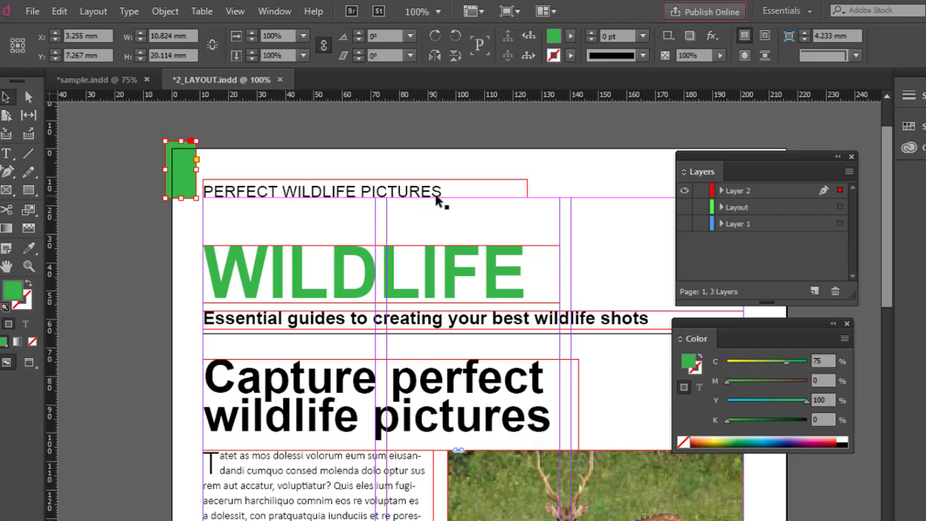
{"action": "left_click", "coordinate": [103, 81]}
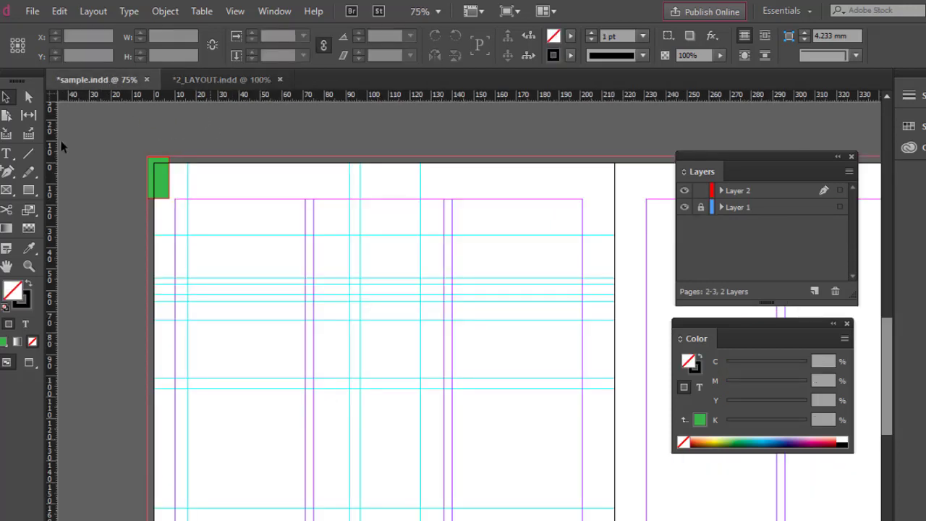
{"action": "left_click", "coordinate": [7, 154]}
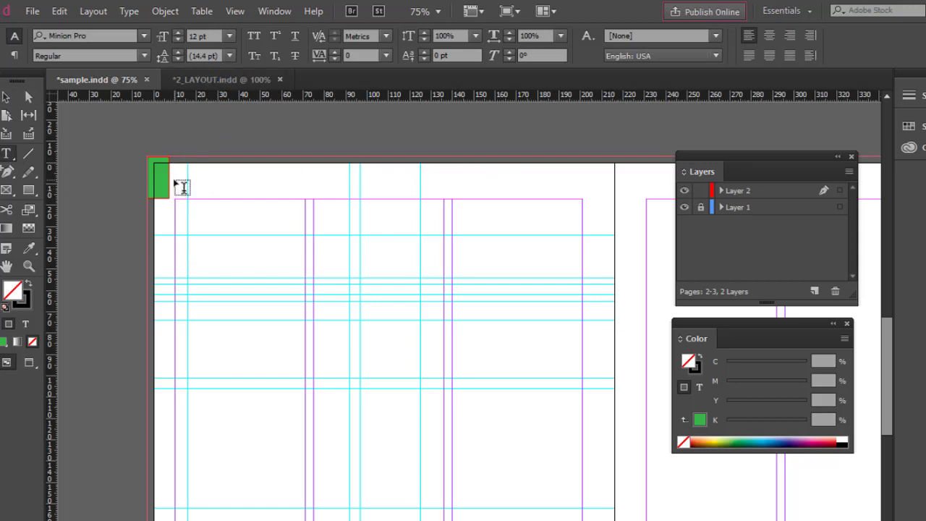
{"action": "left_click_drag", "start_coordinate": [174, 177], "coordinate": [447, 199]}
{"action": "key", "text": "Escape"}
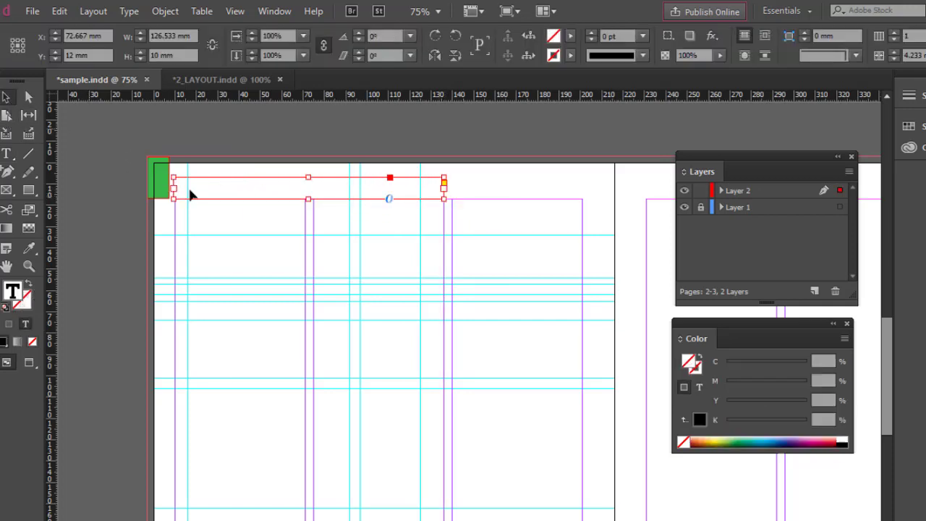
{"action": "left_click_drag", "start_coordinate": [174, 177], "coordinate": [175, 179]}
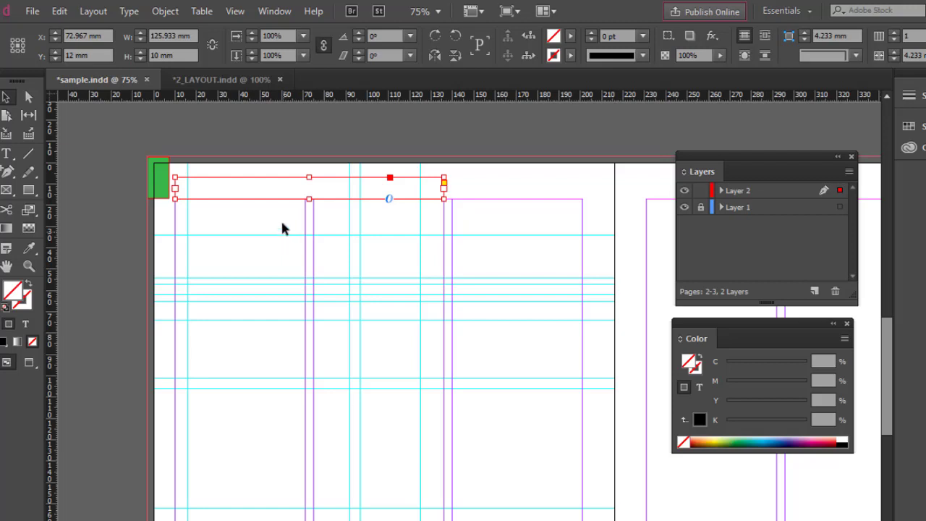
{"action": "left_click_drag", "start_coordinate": [309, 177], "coordinate": [310, 182]}
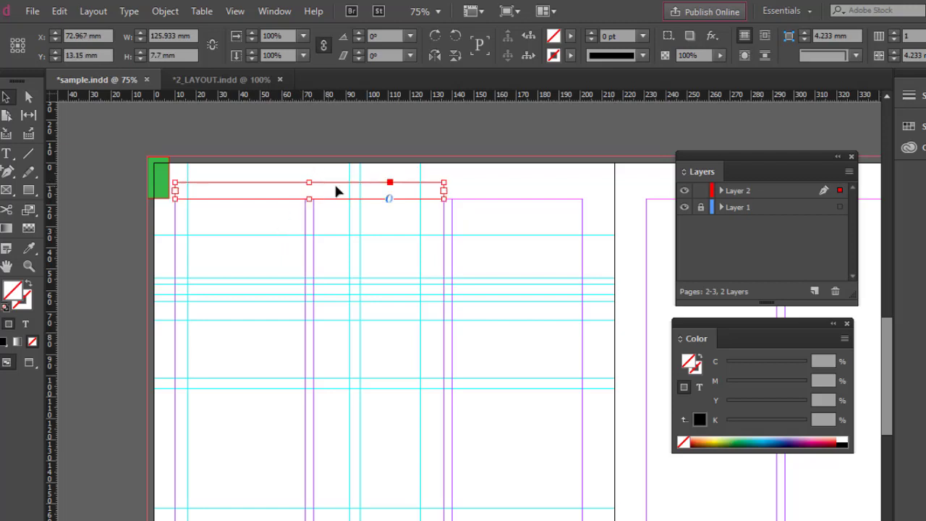
Copy the heading text "PERFECT WILDLIFE PICTURES" from the reference page in 2_LAYOUT.indd.
{"action": "left_click", "coordinate": [218, 81]}
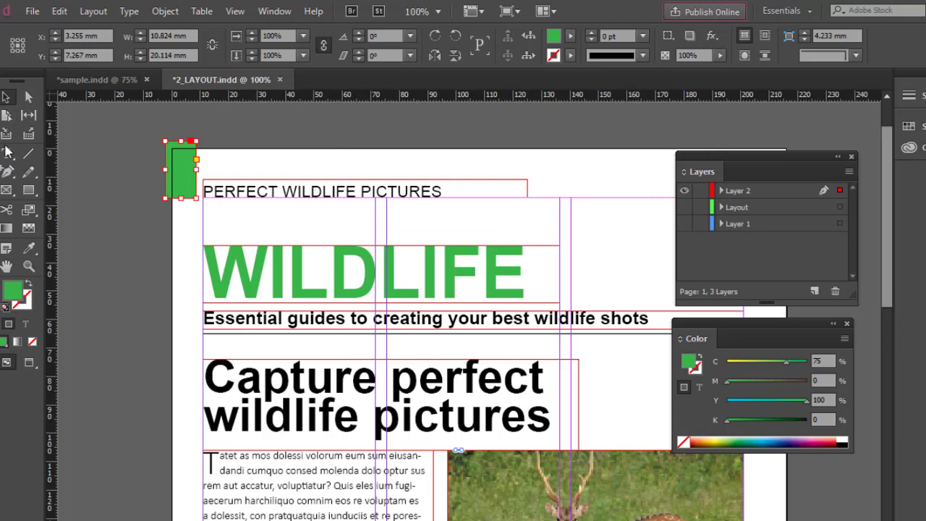
{"action": "left_click", "coordinate": [6, 153]}
{"action": "left_click_drag", "start_coordinate": [204, 191], "coordinate": [436, 204]}
{"action": "key", "text": "ctrl+c"}
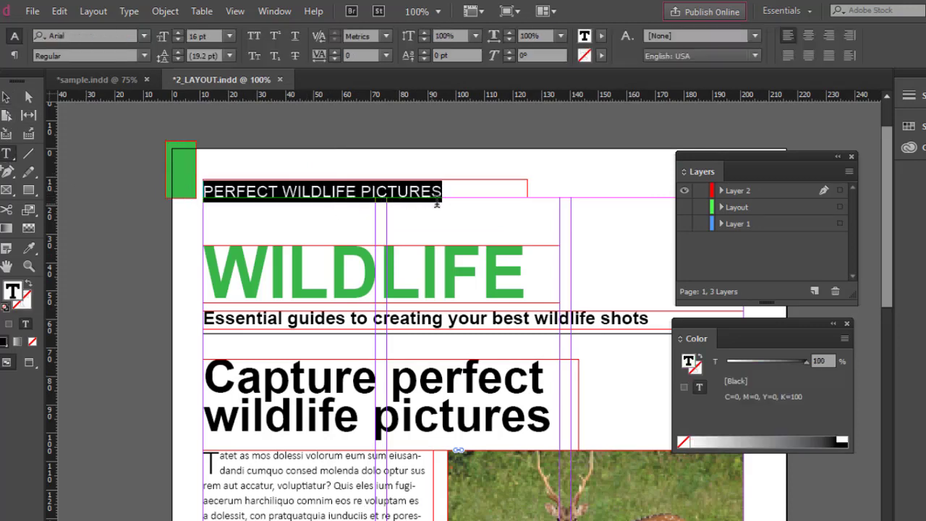
{"action": "right_click", "coordinate": [421, 192]}
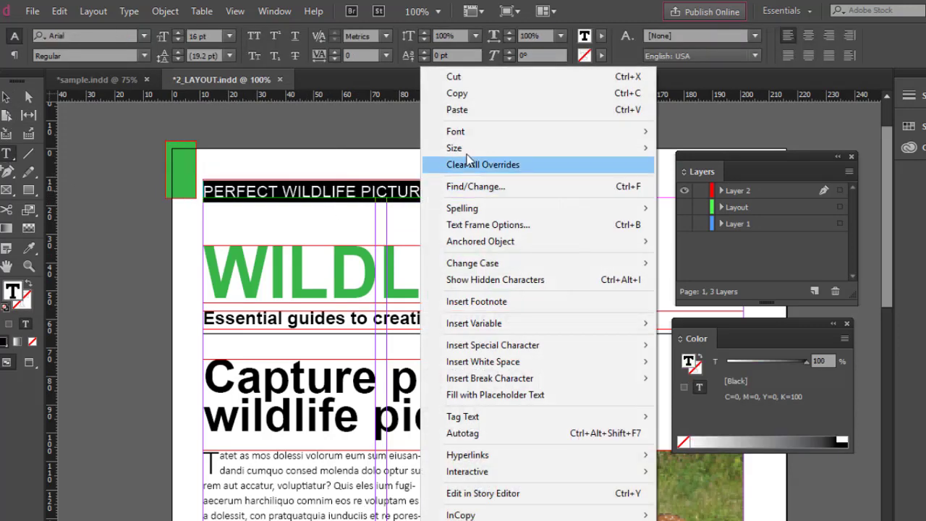
{"action": "left_click", "coordinate": [463, 95]}
Paste the copied heading into the new text frame in sample.indd and switch to the Selection tool.
{"action": "left_click", "coordinate": [125, 81]}
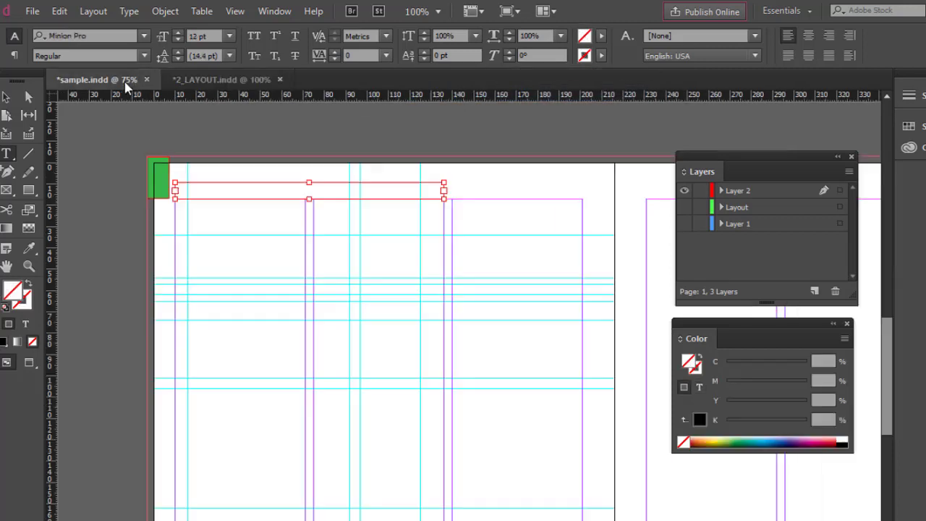
{"action": "left_click", "coordinate": [209, 186]}
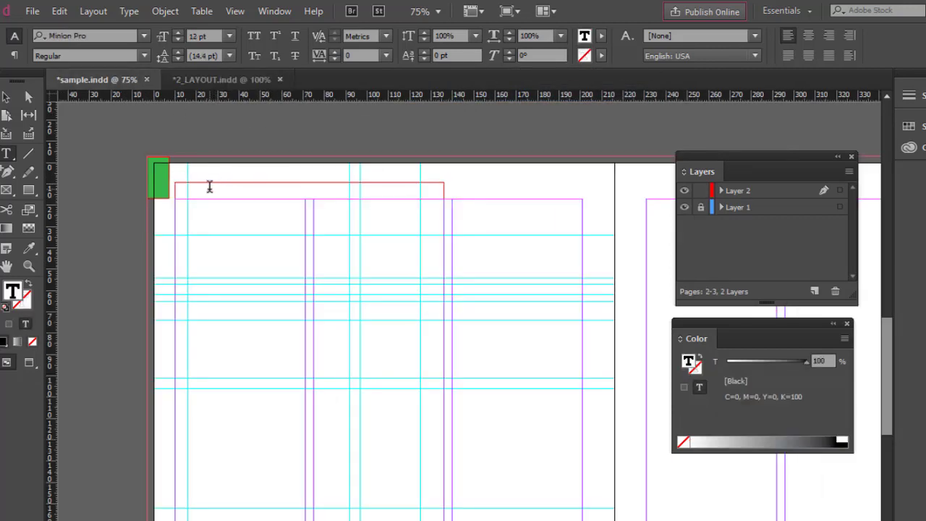
{"action": "key", "text": "ctrl+v"}
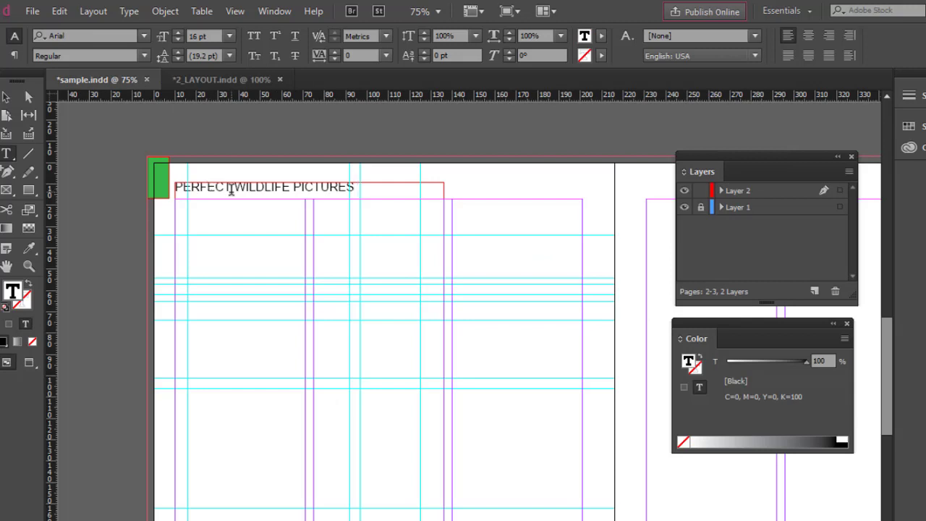
{"action": "left_click", "coordinate": [5, 96]}
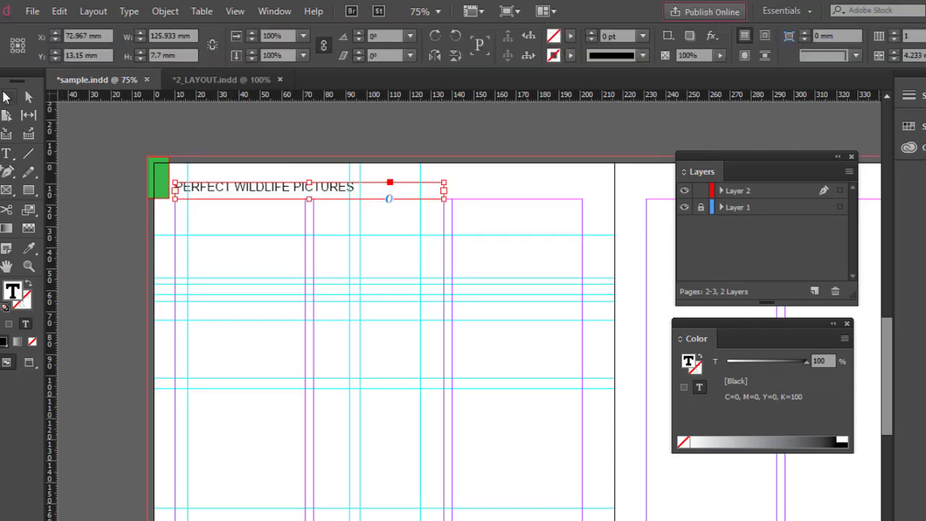
Compare the top heading with its reference in 2_LAYOUT.indd and set the heading frame's vertical justification to Bottom in sample.indd.
{"action": "left_click", "coordinate": [237, 81]}
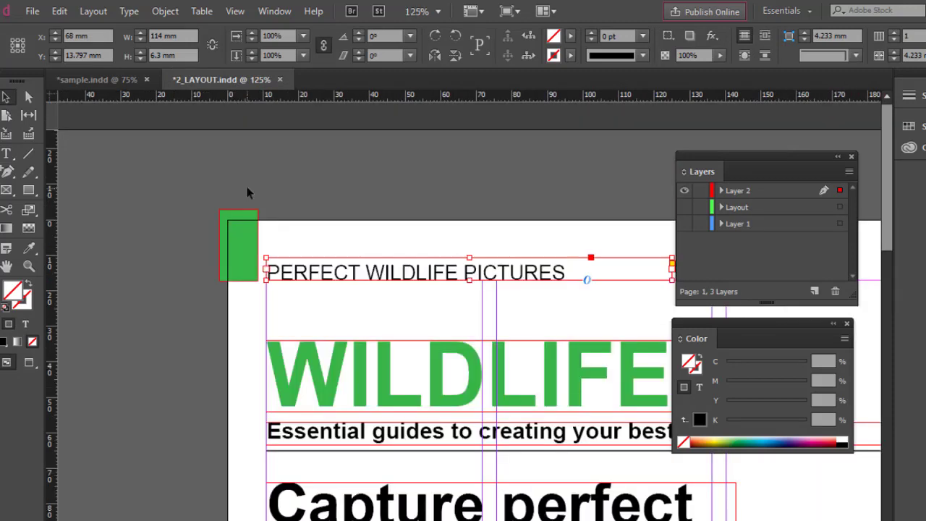
{"action": "key", "text": "ctrl+equal"}
{"action": "left_click", "coordinate": [393, 231]}
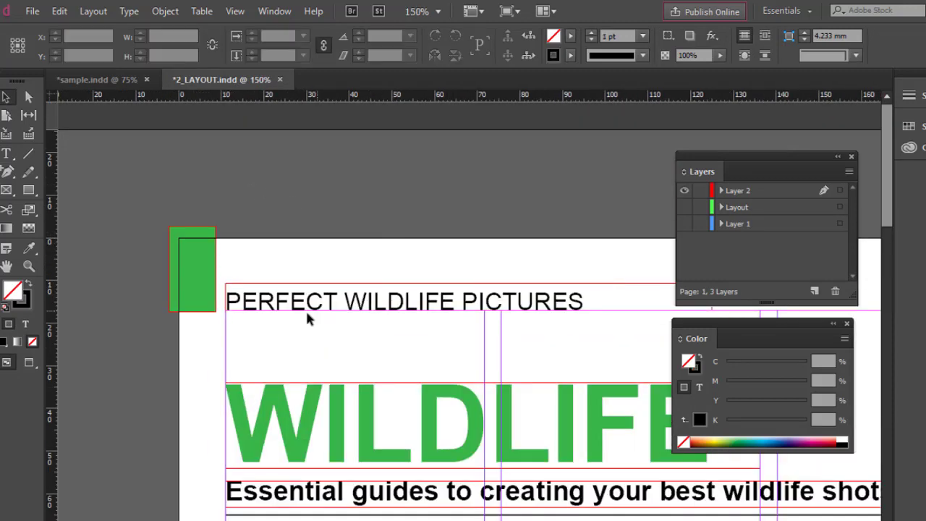
{"action": "left_click", "coordinate": [92, 81]}
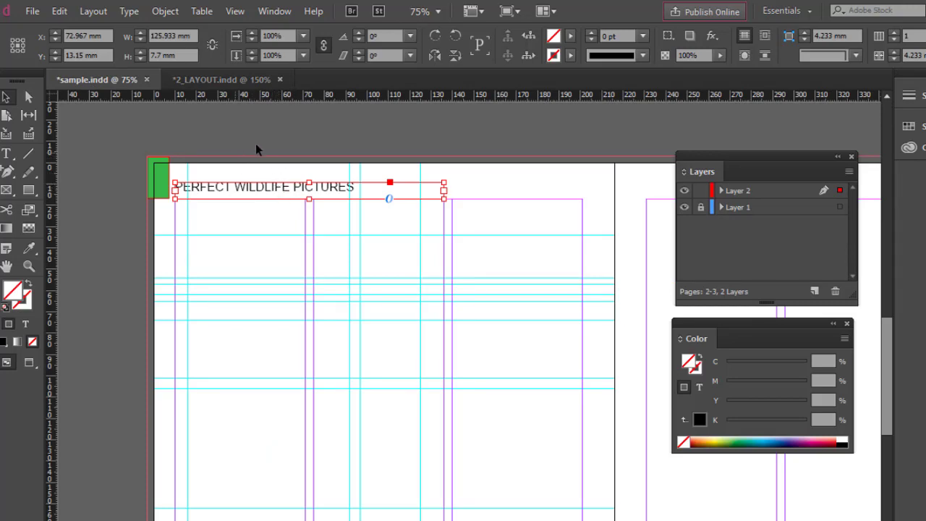
{"action": "left_click", "coordinate": [165, 11]}
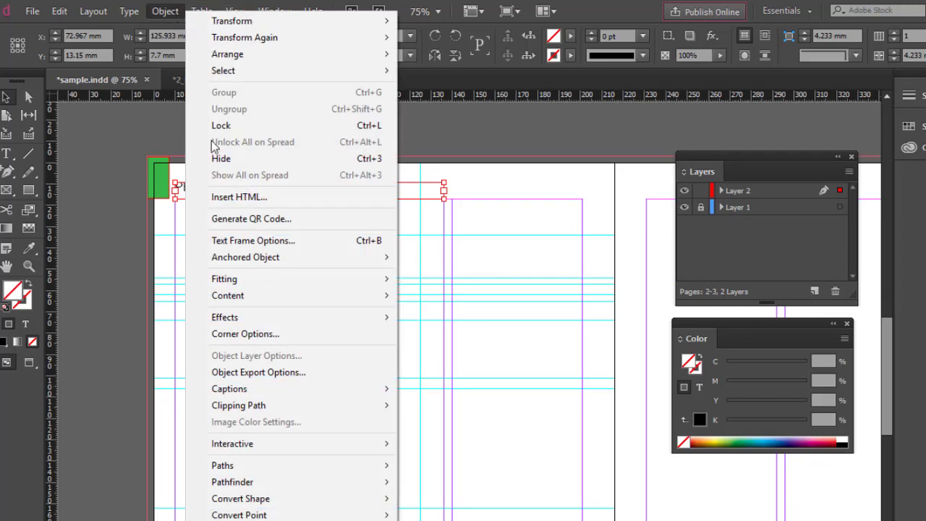
{"action": "left_click", "coordinate": [239, 241]}
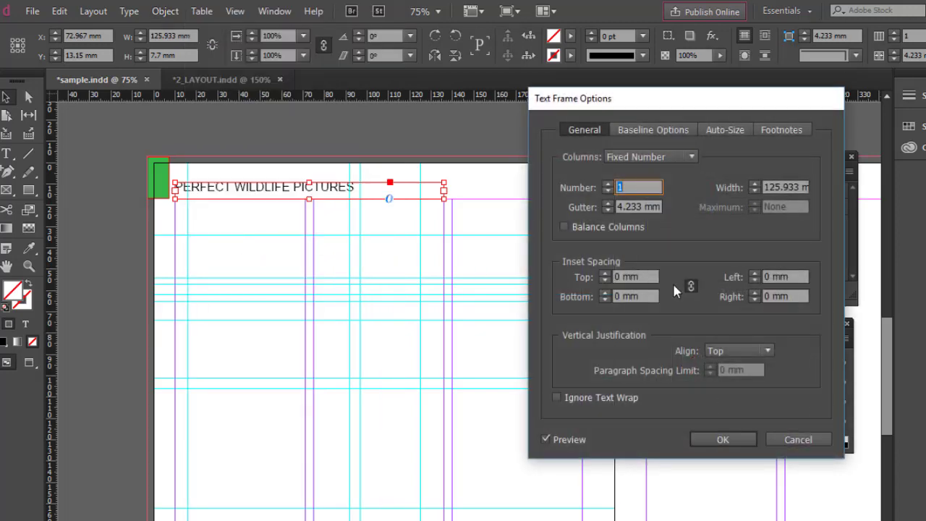
{"action": "left_click", "coordinate": [769, 352]}
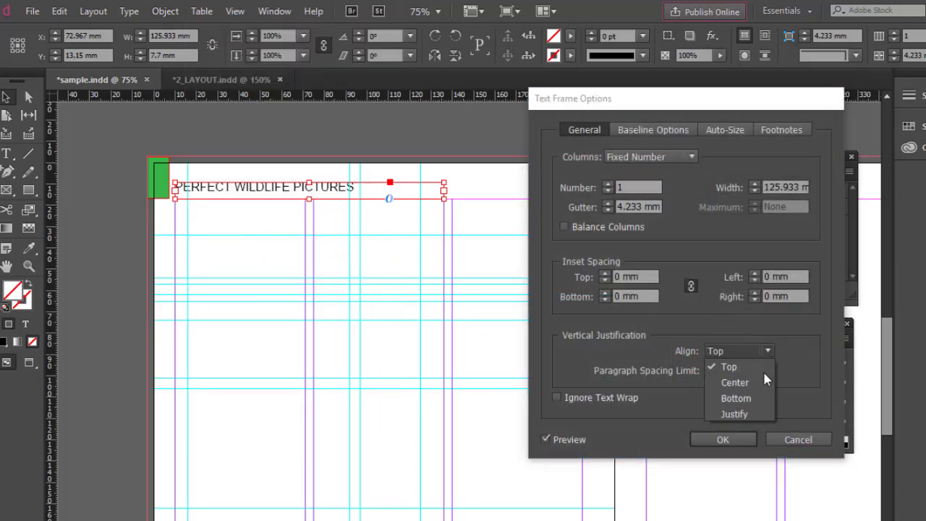
{"action": "left_click", "coordinate": [734, 399]}
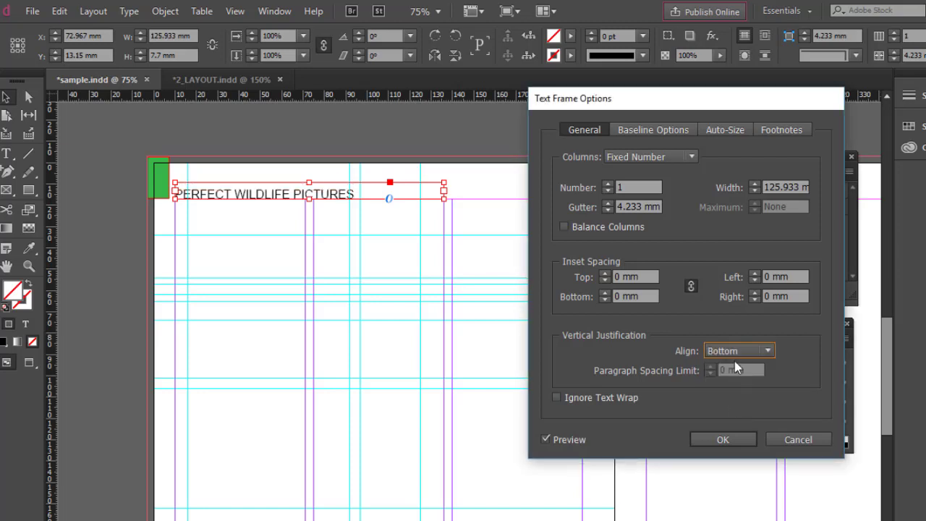
{"action": "left_click", "coordinate": [741, 353]}
{"action": "left_click", "coordinate": [734, 381]}
{"action": "left_click", "coordinate": [735, 352]}
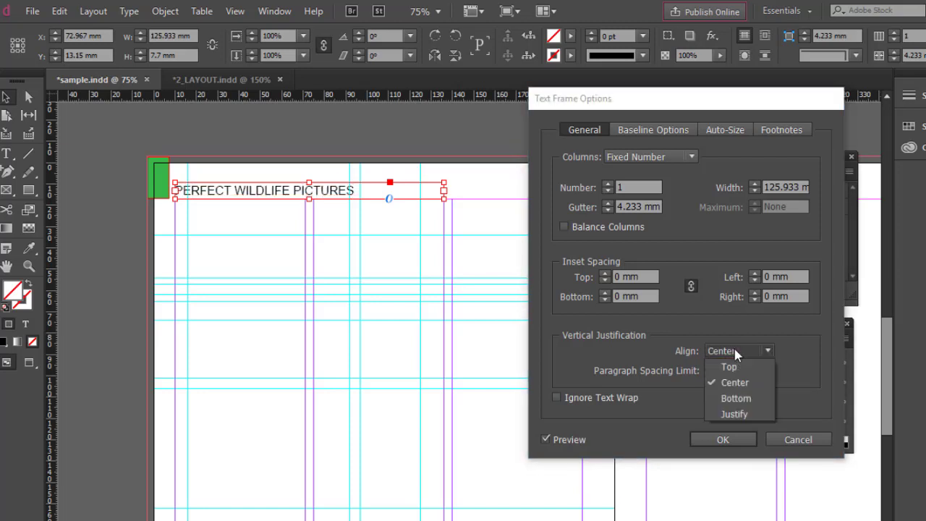
{"action": "left_click", "coordinate": [735, 399]}
{"action": "left_click", "coordinate": [735, 435]}
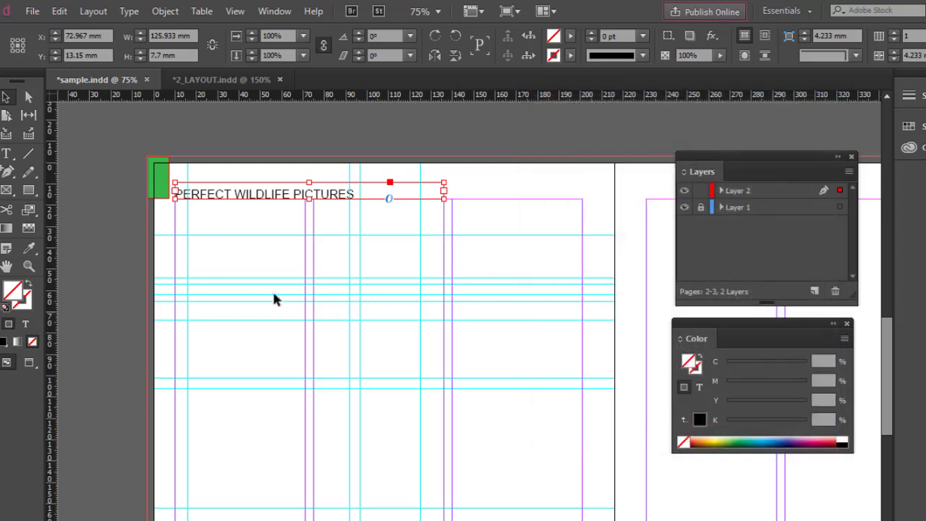
{"action": "left_click", "coordinate": [269, 288]}
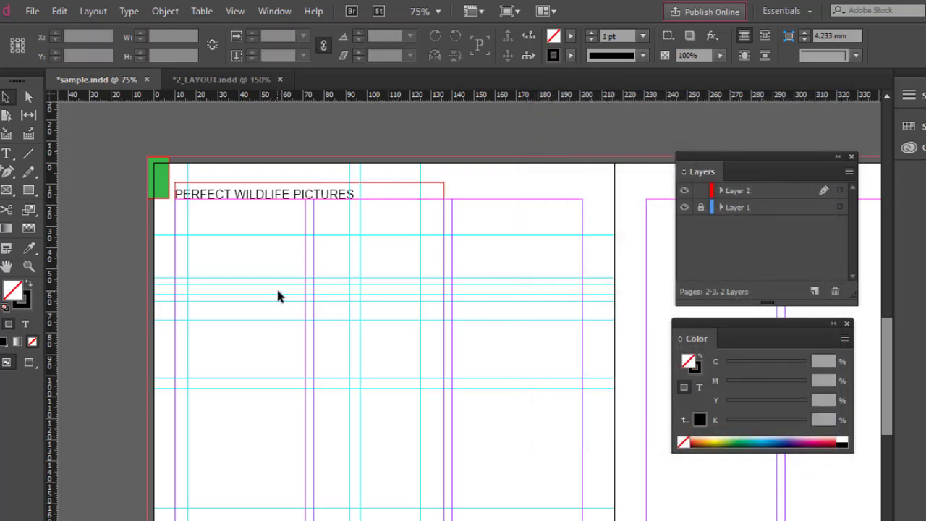
Remove the black stroke from the green corner rectangle, checking the page in preview mode.
{"action": "key", "text": "w"}
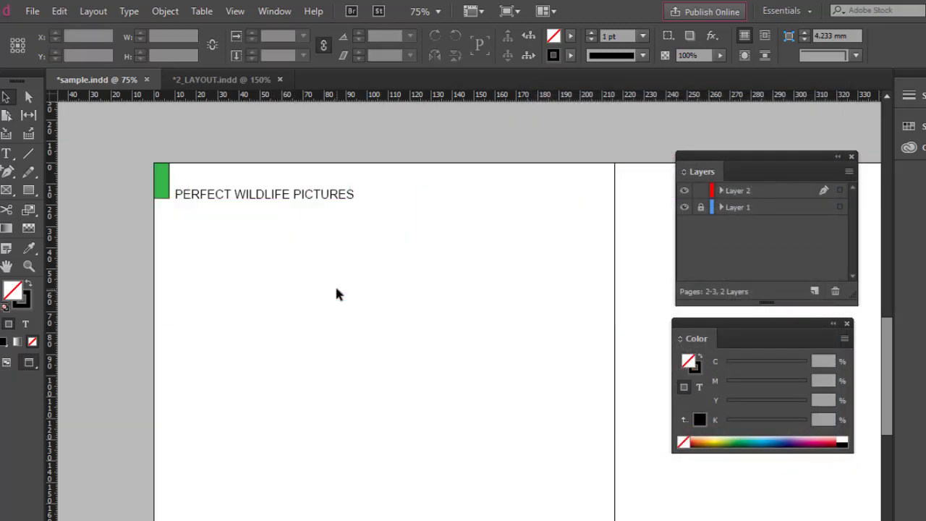
{"action": "left_click", "coordinate": [166, 190]}
{"action": "left_click", "coordinate": [28, 300]}
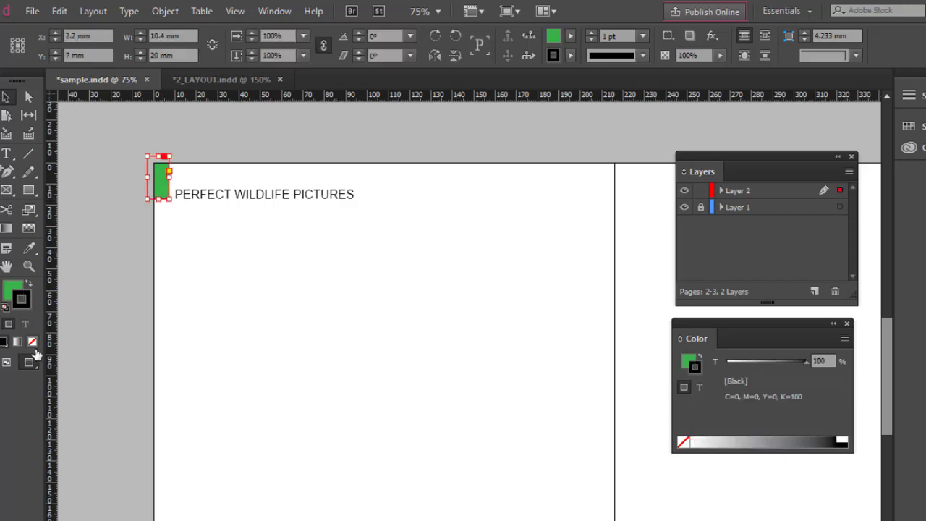
{"action": "left_click", "coordinate": [31, 342]}
{"action": "left_click", "coordinate": [115, 299]}
{"action": "key", "text": "d"}
{"action": "key", "text": "w"}
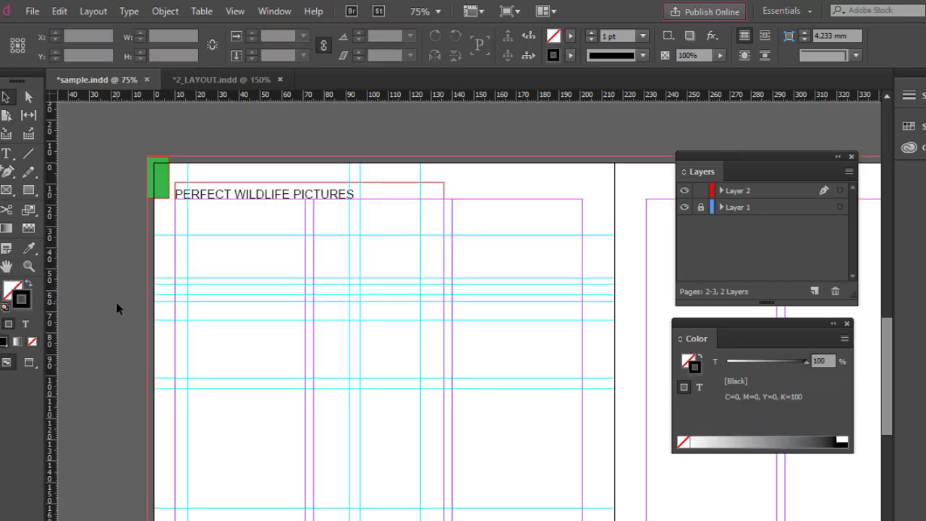
{"action": "key", "text": "w"}
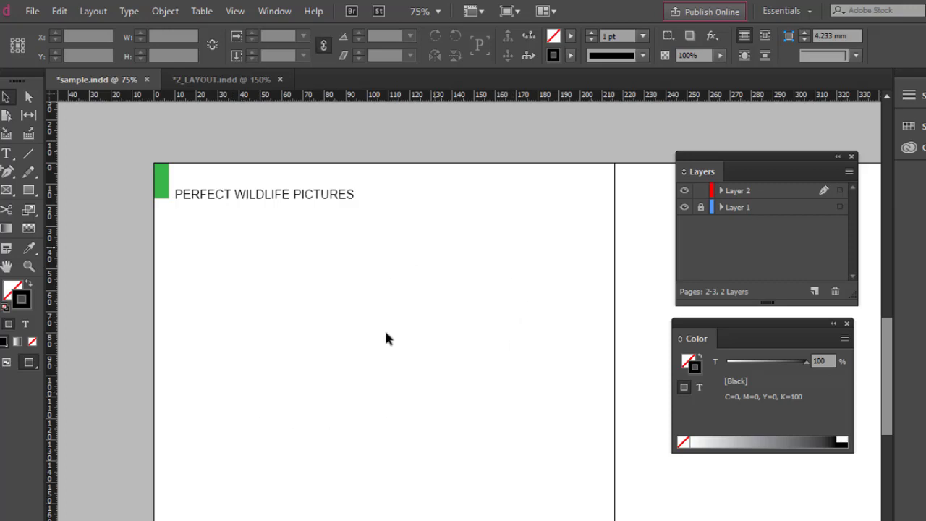
{"action": "key", "text": "w"}
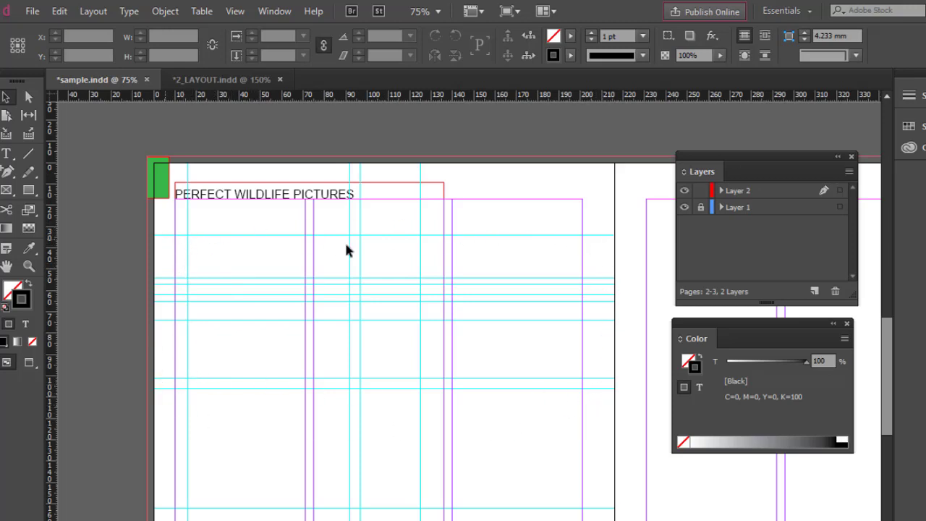
Copy the large green title text "WILDLIFE" from the reference page in 2_LAYOUT.indd.
{"action": "left_click", "coordinate": [207, 81]}
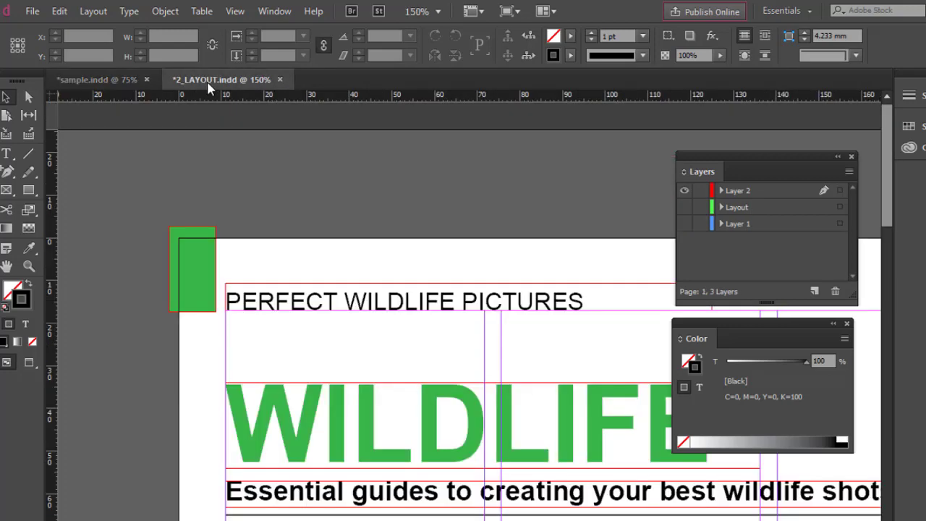
{"action": "left_click_drag", "start_coordinate": [525, 384], "coordinate": [417, 189]}
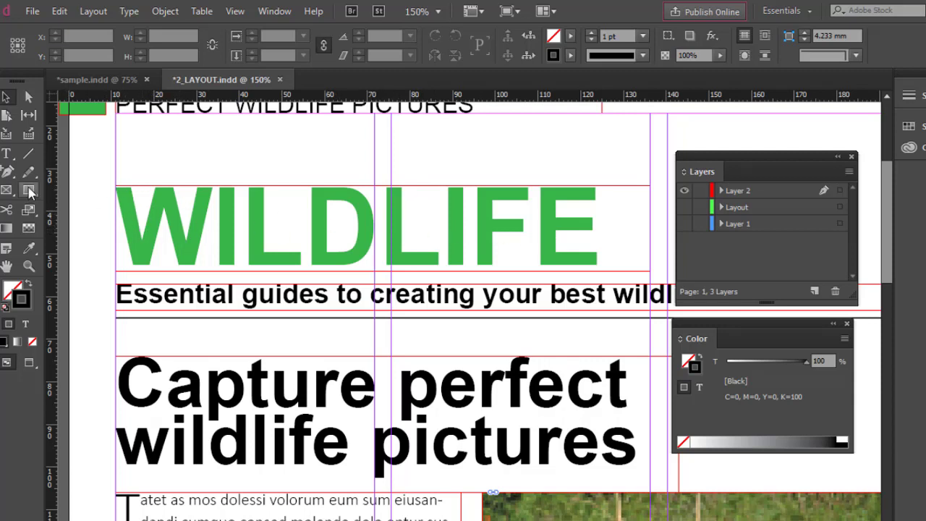
{"action": "left_click", "coordinate": [6, 153]}
{"action": "left_click_drag", "start_coordinate": [124, 209], "coordinate": [602, 240]}
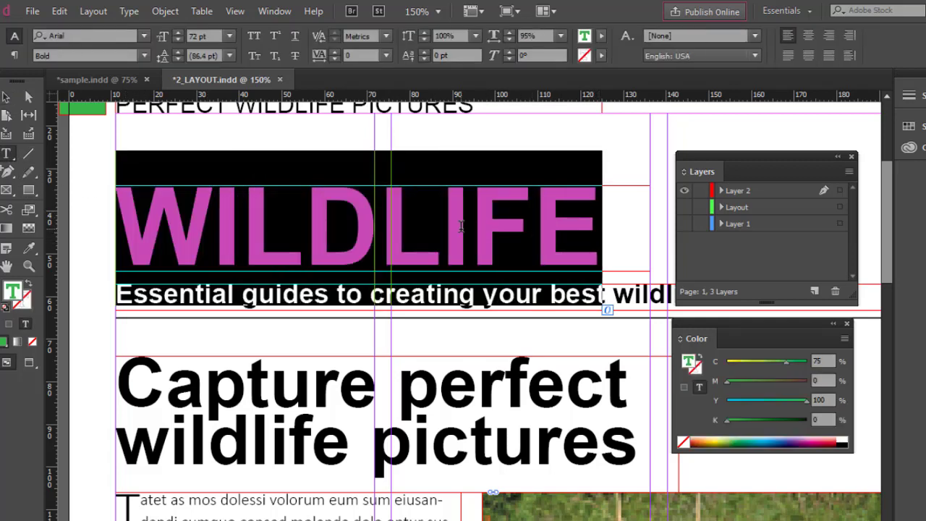
{"action": "right_click", "coordinate": [461, 226]}
{"action": "left_click", "coordinate": [499, 75]}
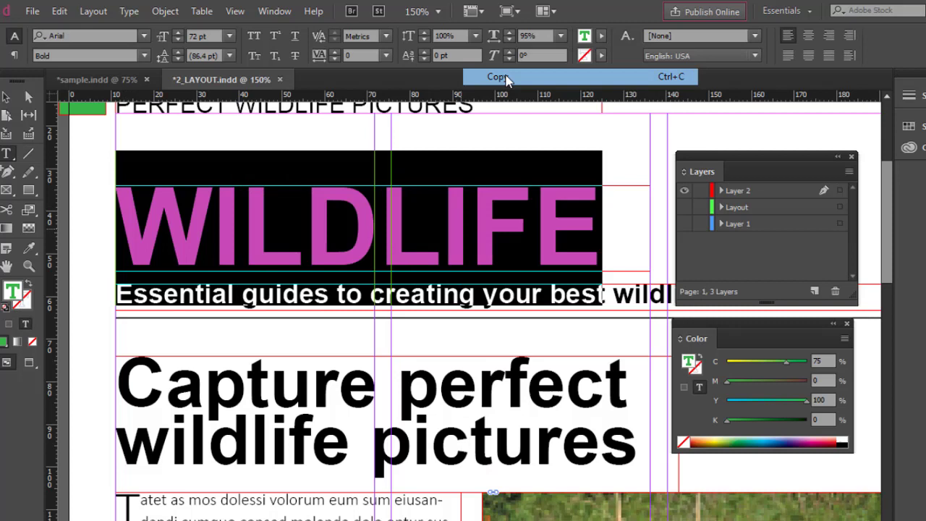
In sample.indd, draw a text frame about 126 by 20 mm between the guides below the heading and paste the "WILDLIFE" title into it.
{"action": "left_click", "coordinate": [98, 78]}
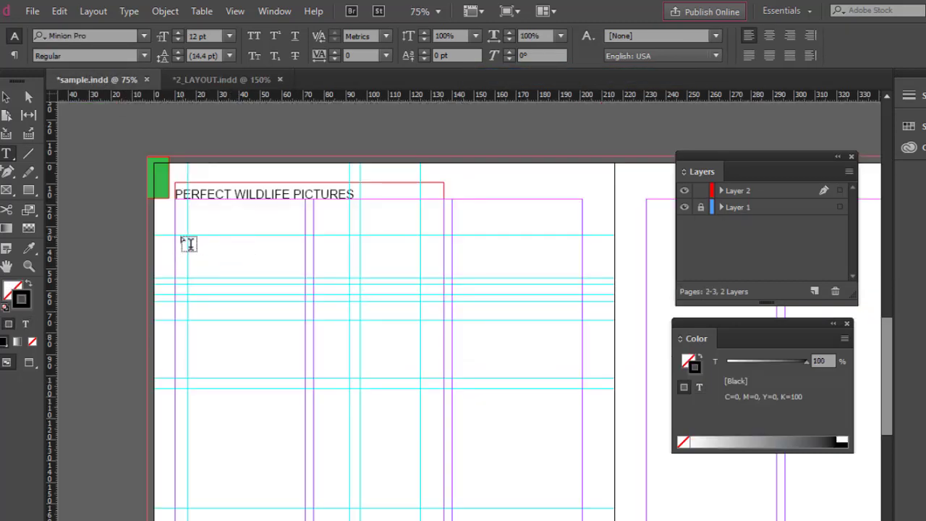
{"action": "left_click_drag", "start_coordinate": [182, 239], "coordinate": [444, 281]}
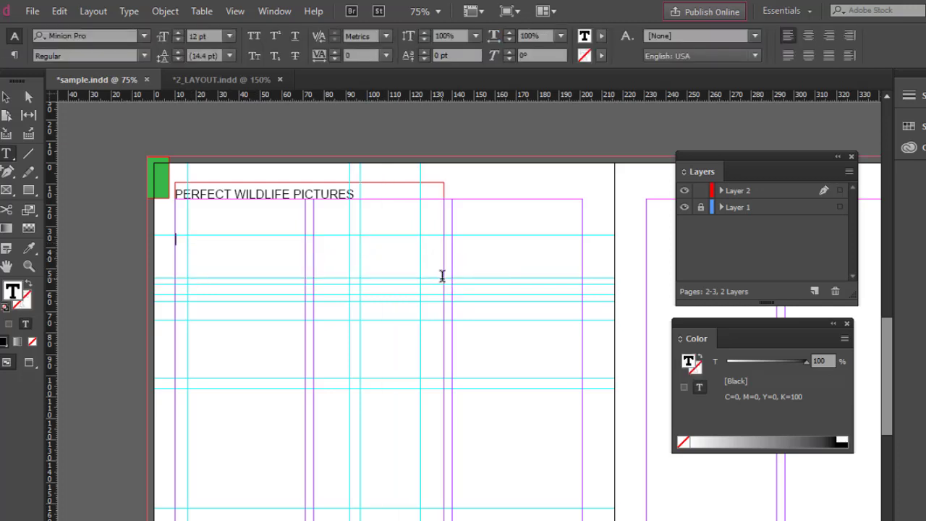
{"action": "key", "text": "ctrl+v"}
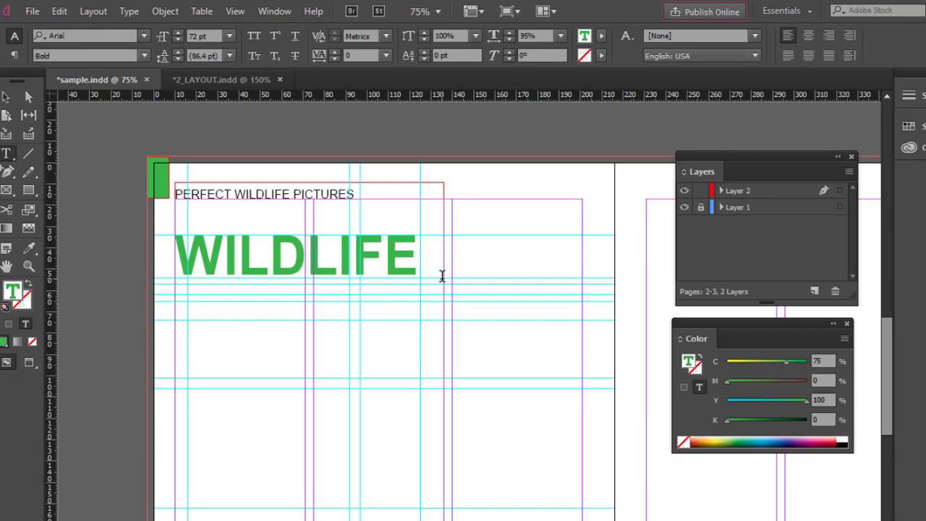
{"action": "left_click", "coordinate": [7, 97]}
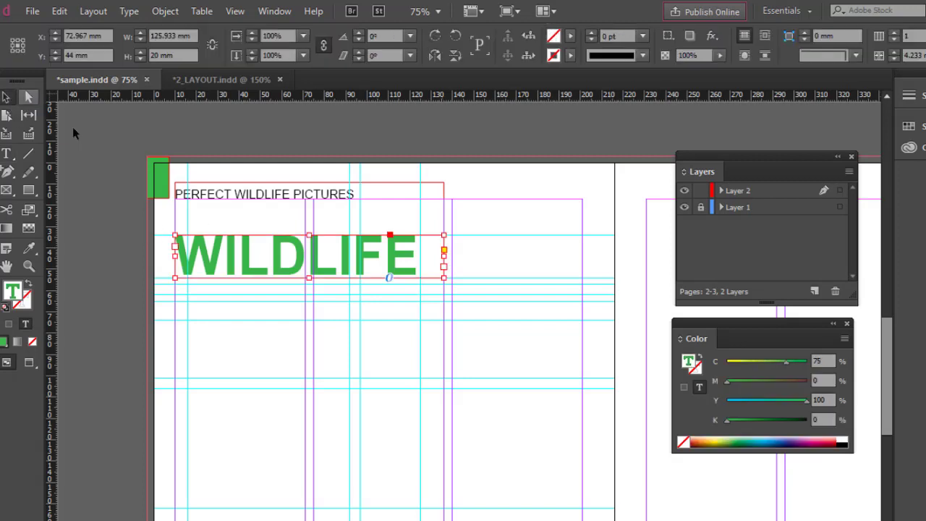
{"action": "left_click", "coordinate": [515, 222]}
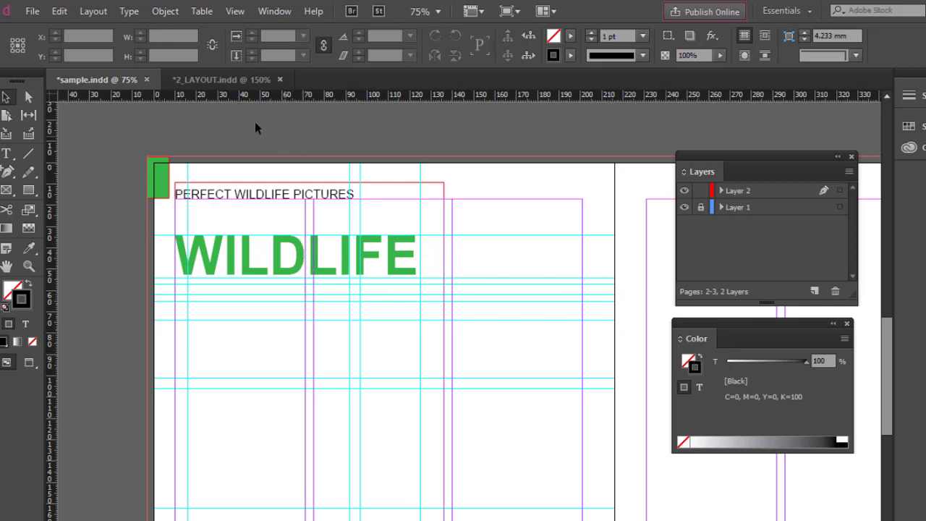
{"action": "key", "text": "ctrl+1"}
{"action": "left_click_drag", "start_coordinate": [207, 247], "coordinate": [279, 261]}
Copy the tagline "Essential guides to creating your best wildlife shots" from the reference page in 2_LAYOUT.indd.
{"action": "left_click", "coordinate": [208, 81]}
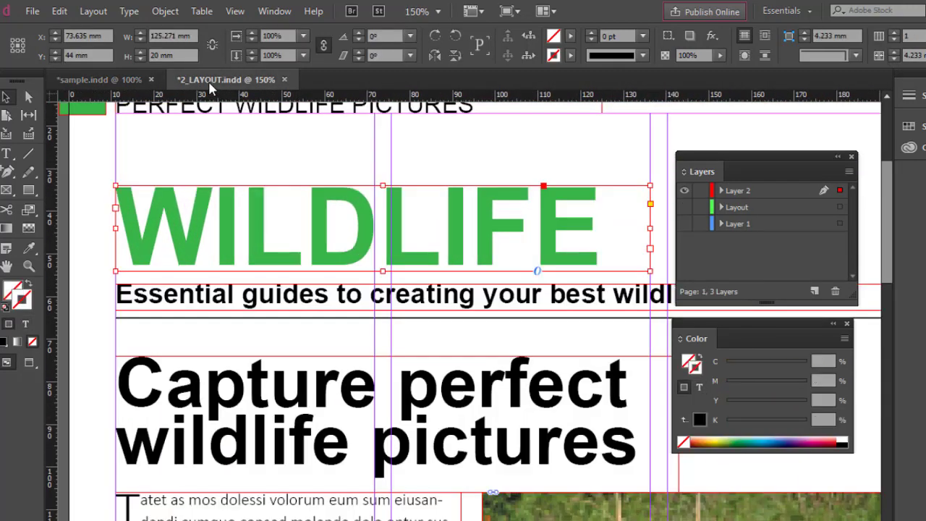
{"action": "left_click_drag", "start_coordinate": [437, 300], "coordinate": [289, 318]}
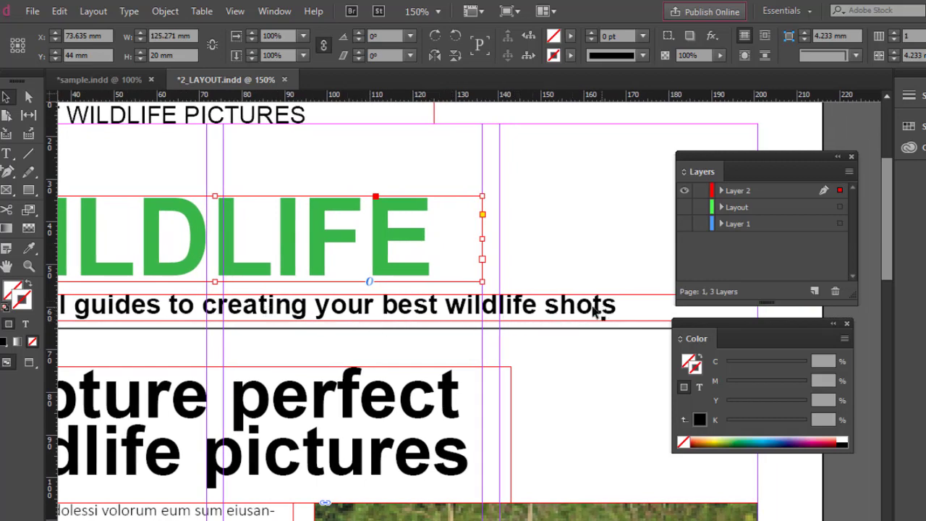
{"action": "left_click_drag", "start_coordinate": [285, 319], "coordinate": [397, 291]}
{"action": "left_click", "coordinate": [7, 153]}
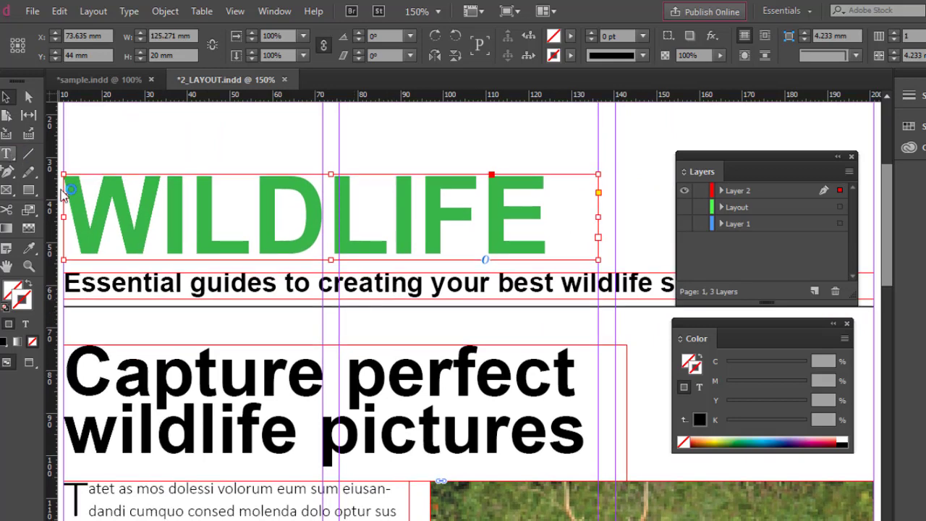
{"action": "left_click_drag", "start_coordinate": [74, 283], "coordinate": [673, 286]}
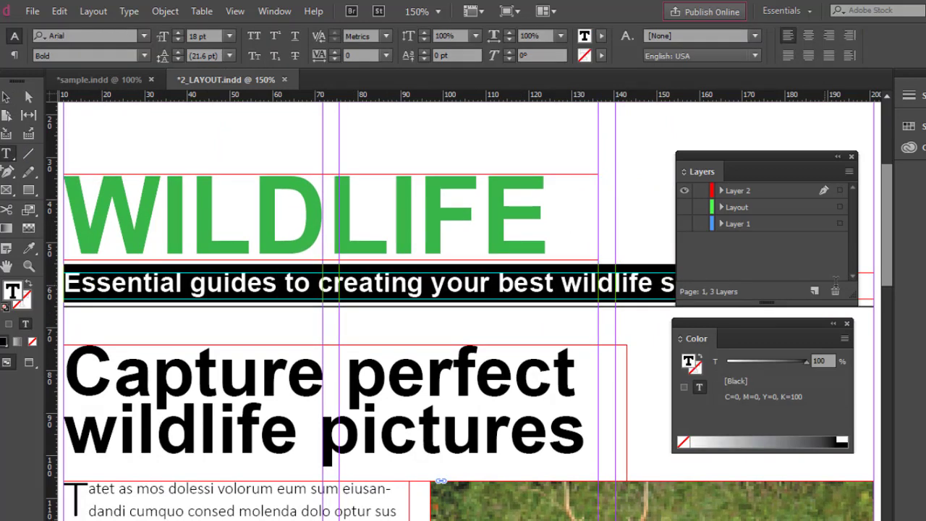
{"action": "right_click", "coordinate": [425, 290]}
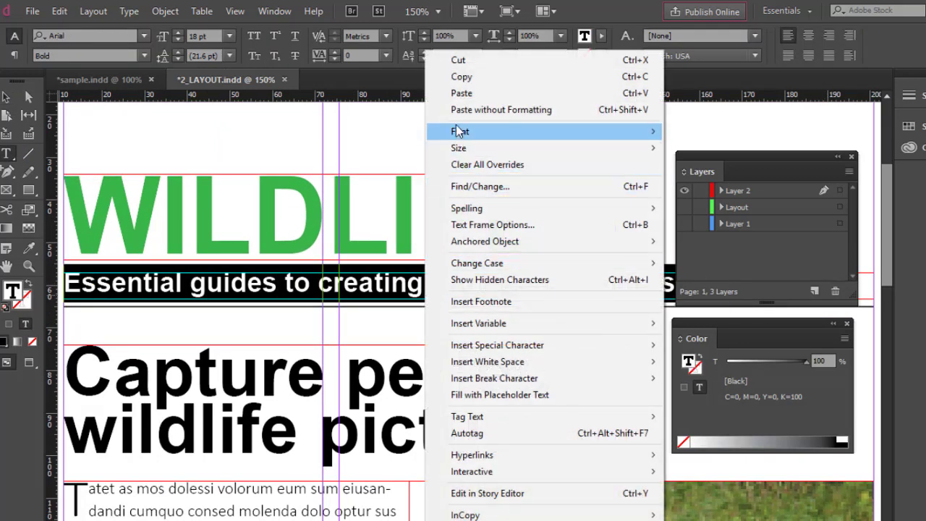
{"action": "left_click", "coordinate": [467, 77]}
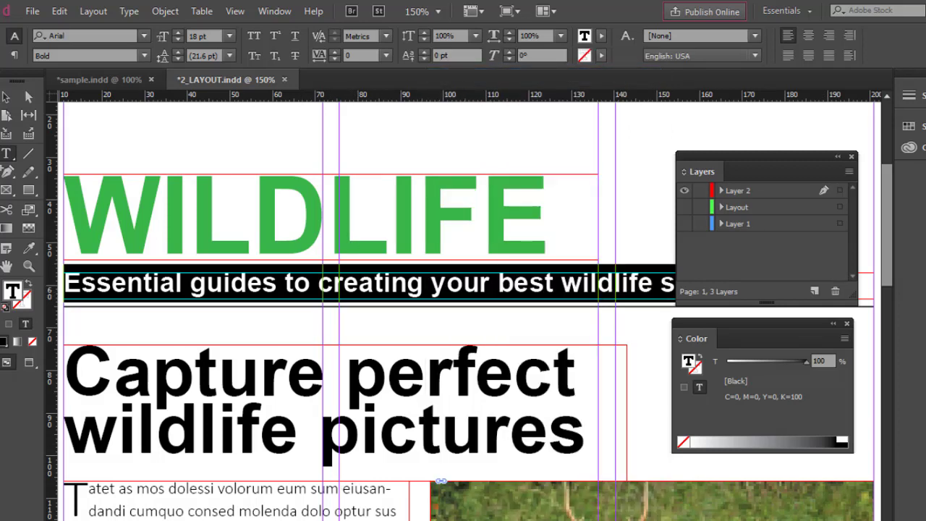
Select the tagline frame in 2_LAYOUT.indd and show Layer 1 to examine the frame's placement against the guides.
{"action": "left_click", "coordinate": [103, 79]}
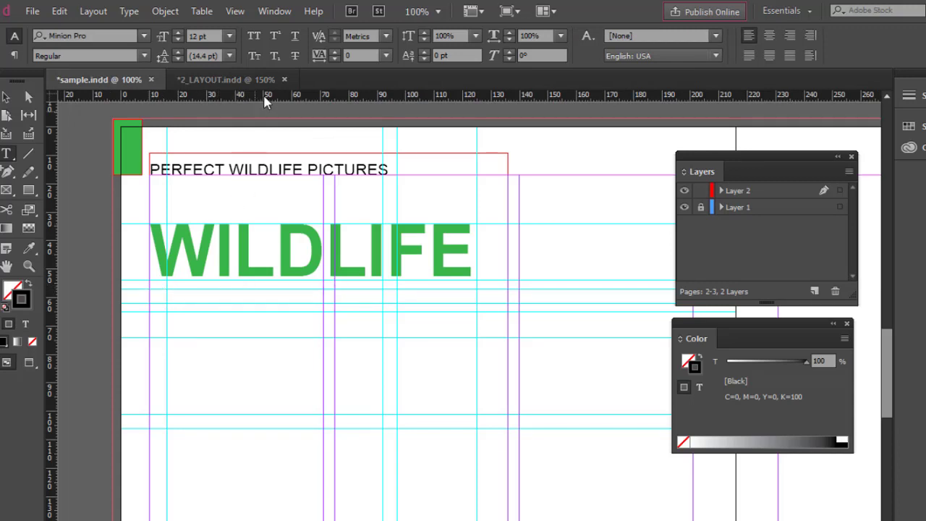
{"action": "left_click", "coordinate": [248, 81]}
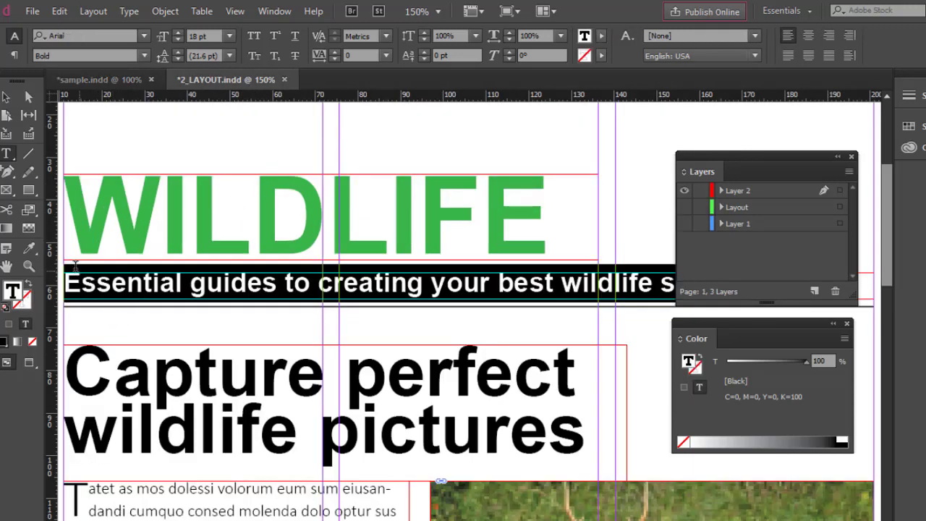
{"action": "left_click", "coordinate": [5, 97]}
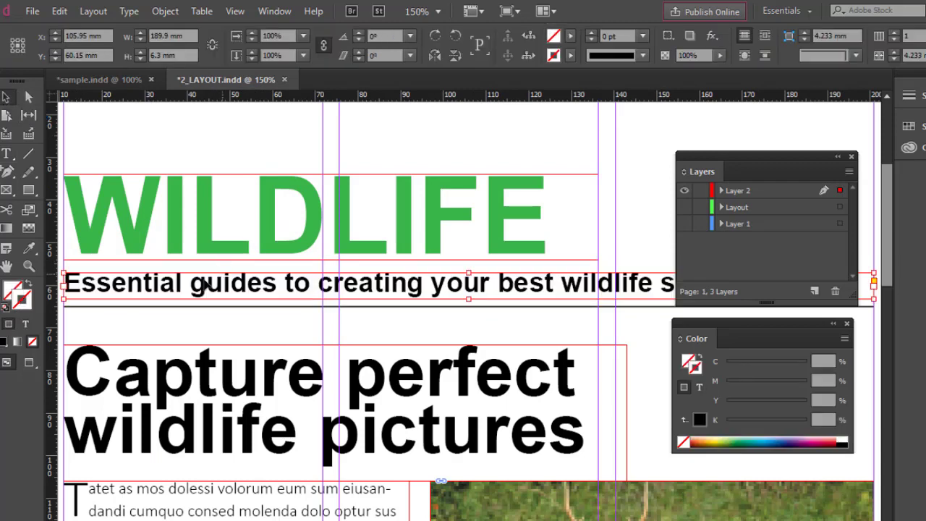
{"action": "left_click_drag", "start_coordinate": [197, 281], "coordinate": [245, 279]}
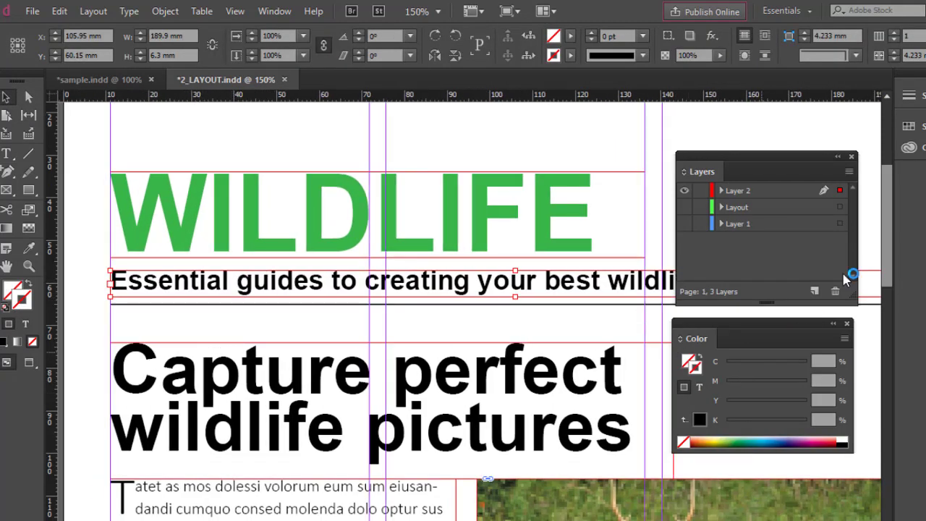
{"action": "left_click", "coordinate": [684, 225]}
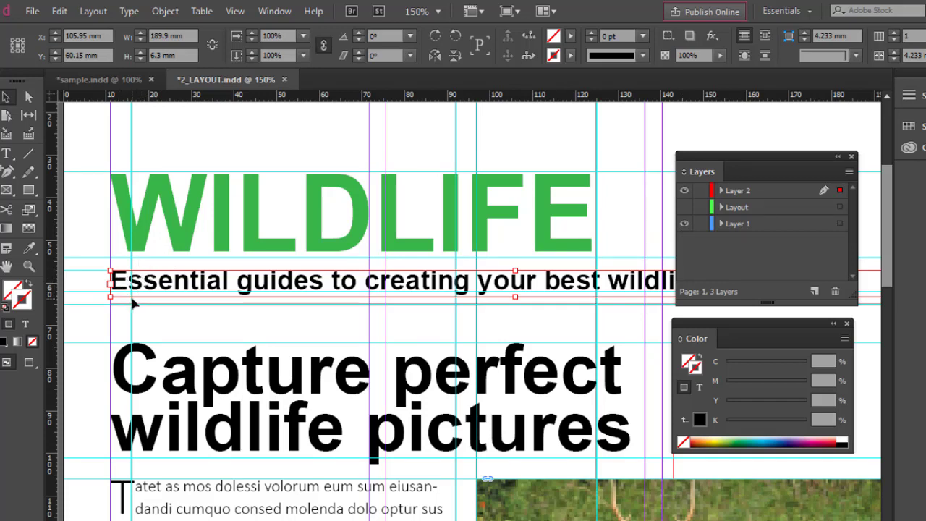
In sample.indd, draw a text frame about 126 by 5 mm between the guides below the WILDLIFE title and paste the tagline into it.
{"action": "left_click", "coordinate": [98, 79]}
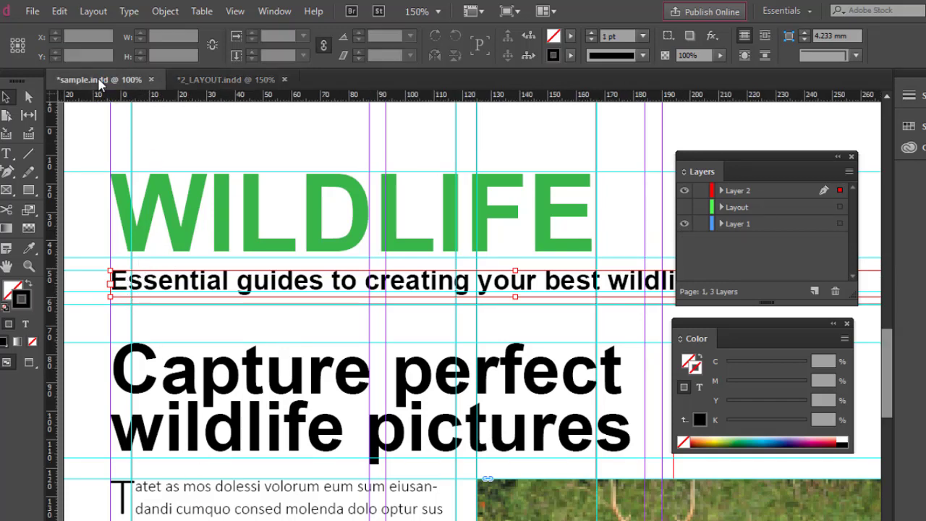
{"action": "left_click", "coordinate": [6, 153]}
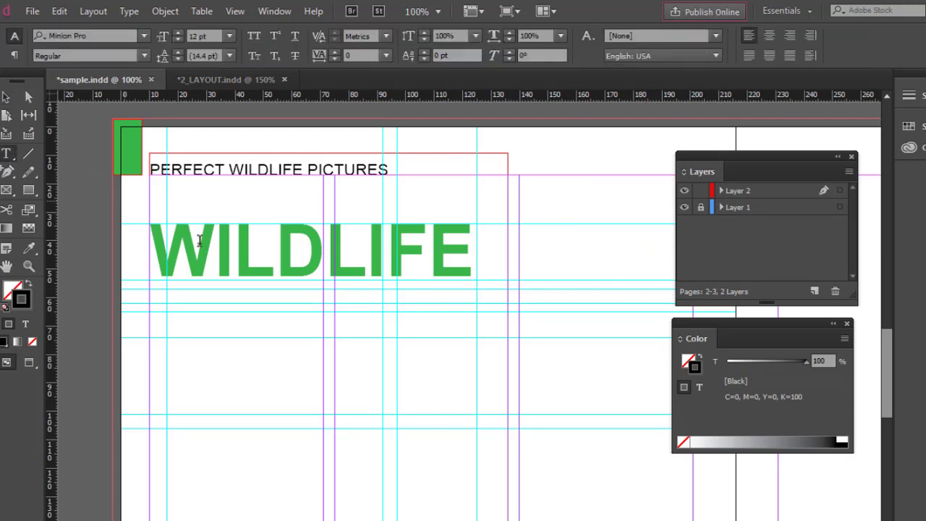
{"action": "left_click_drag", "start_coordinate": [150, 290], "coordinate": [513, 311]}
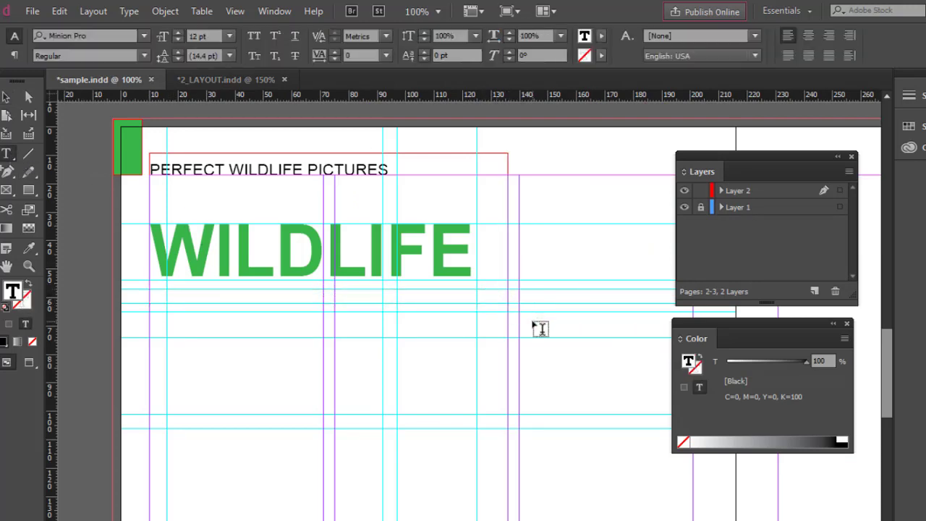
{"action": "key", "text": "ctrl+v"}
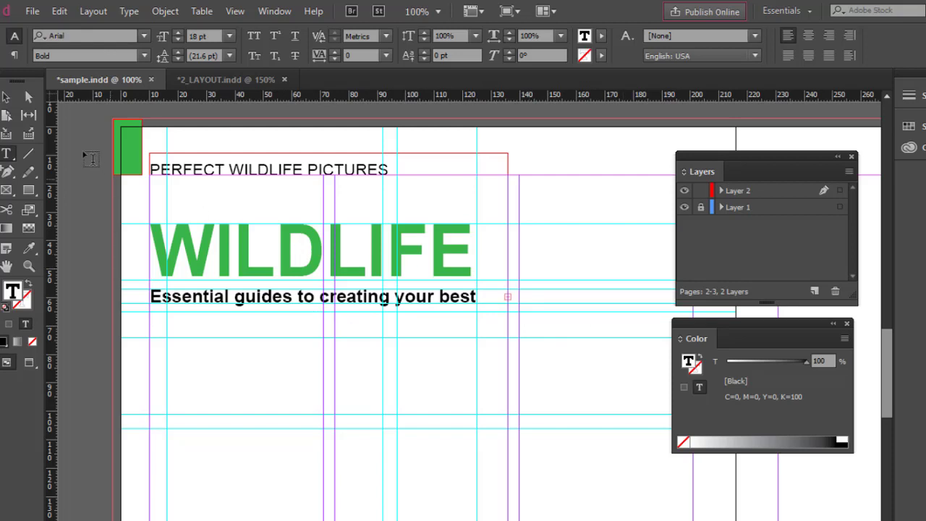
Widen the tagline frame to the page's right margin so the whole line fits, moving the Layers panel out of the way.
{"action": "left_click", "coordinate": [6, 97]}
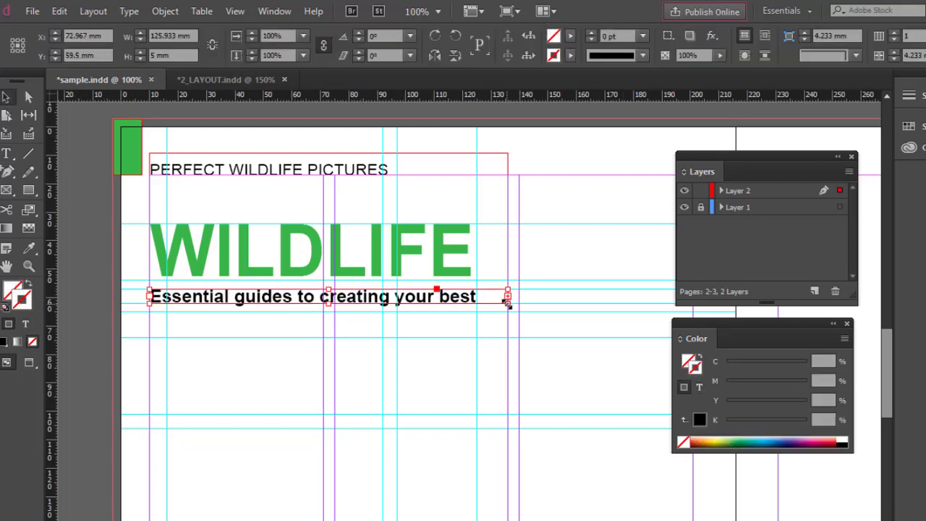
{"action": "left_click_drag", "start_coordinate": [508, 296], "coordinate": [626, 289]}
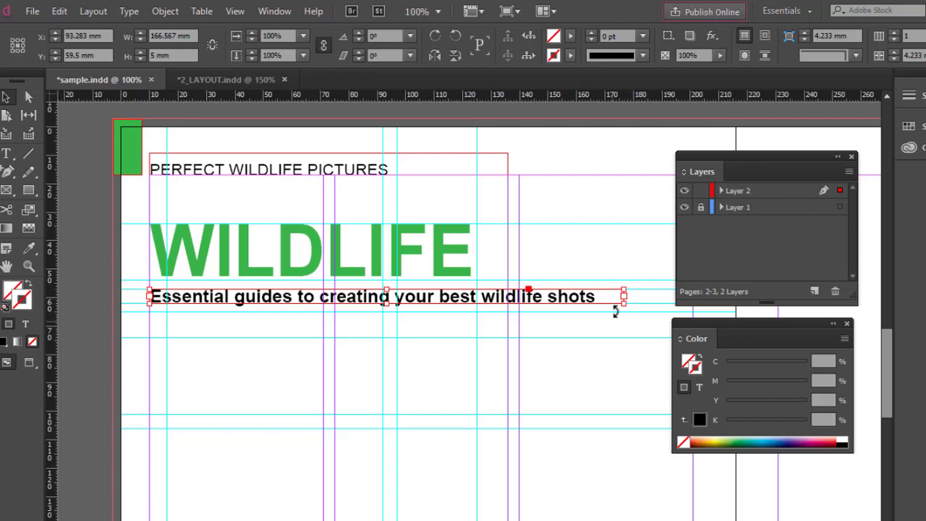
{"action": "left_click_drag", "start_coordinate": [741, 154], "coordinate": [818, 155]}
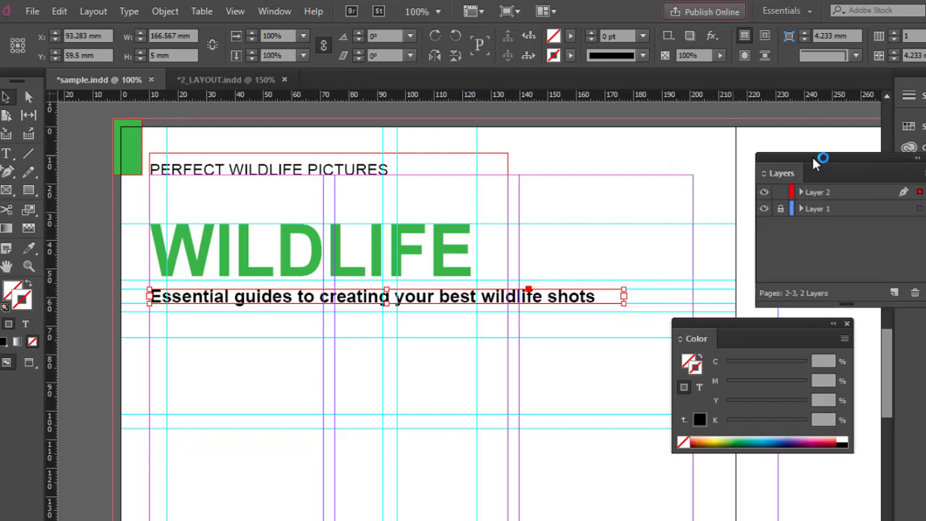
{"action": "left_click_drag", "start_coordinate": [624, 304], "coordinate": [693, 302]}
{"action": "left_click", "coordinate": [598, 270]}
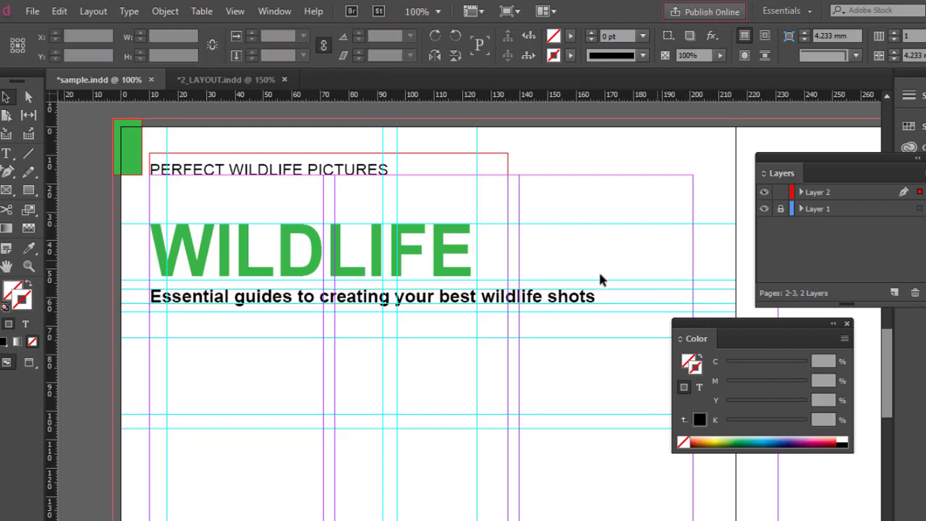
Preview the page without guides and frame edges to check the title and tagline, and return to the normal view.
{"action": "left_click", "coordinate": [411, 250]}
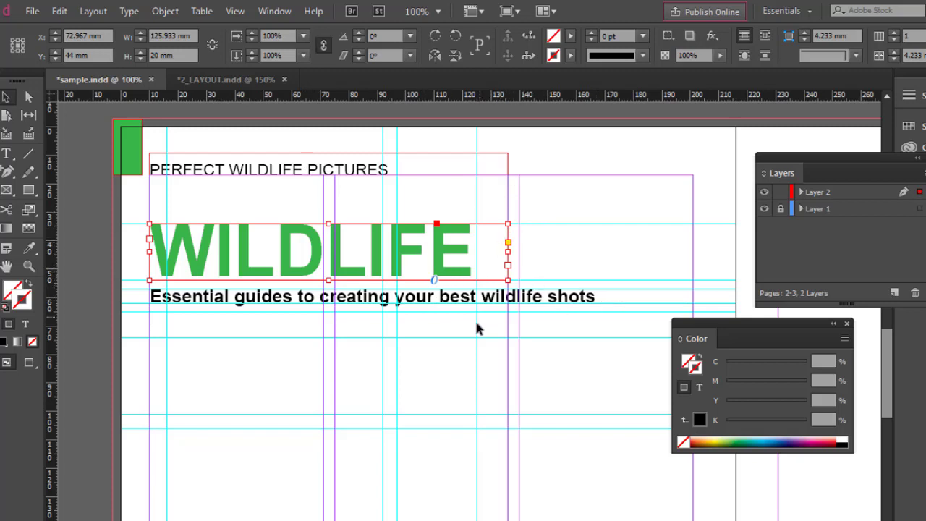
{"action": "key", "text": "w"}
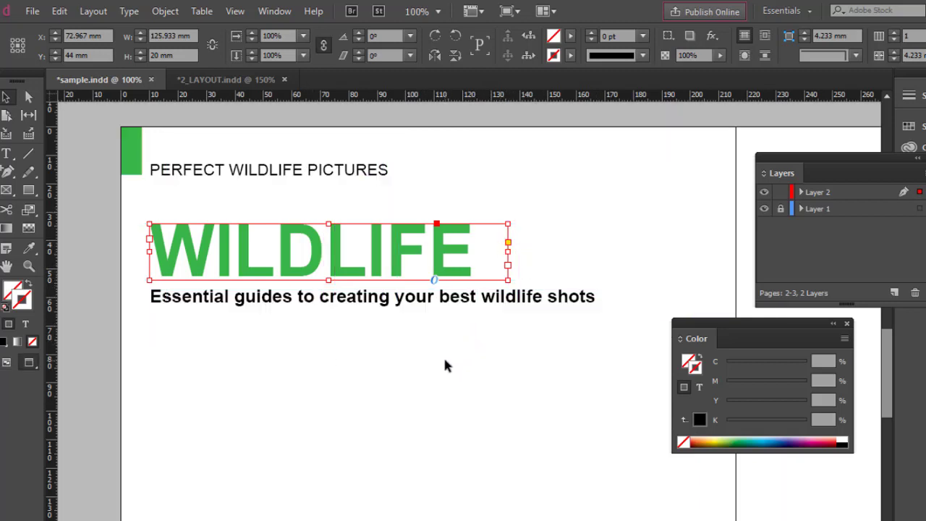
{"action": "left_click", "coordinate": [446, 366]}
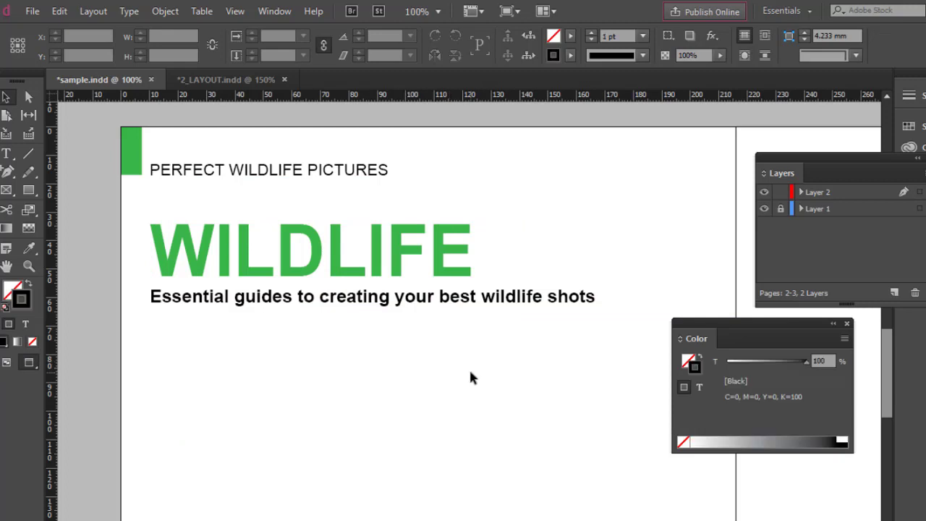
{"action": "key", "text": "w"}
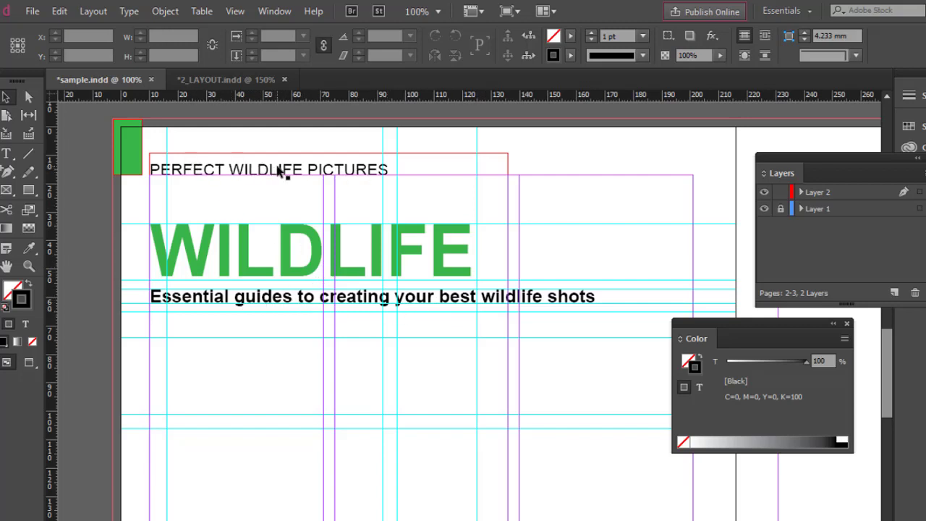
Try the lowercase setting on the "PERFECT WILDLIFE PICTURES" heading and undo it.
{"action": "left_click", "coordinate": [6, 153]}
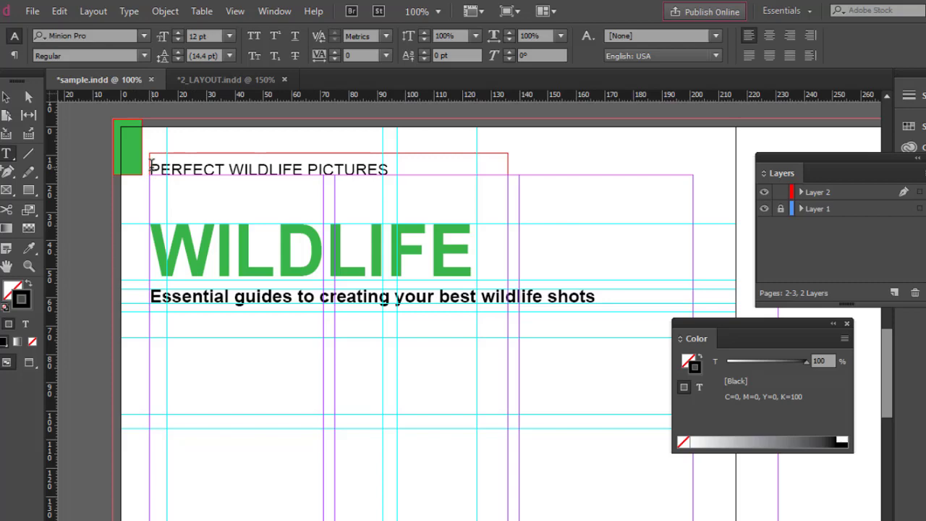
{"action": "left_click", "coordinate": [6, 97]}
{"action": "left_click", "coordinate": [218, 169]}
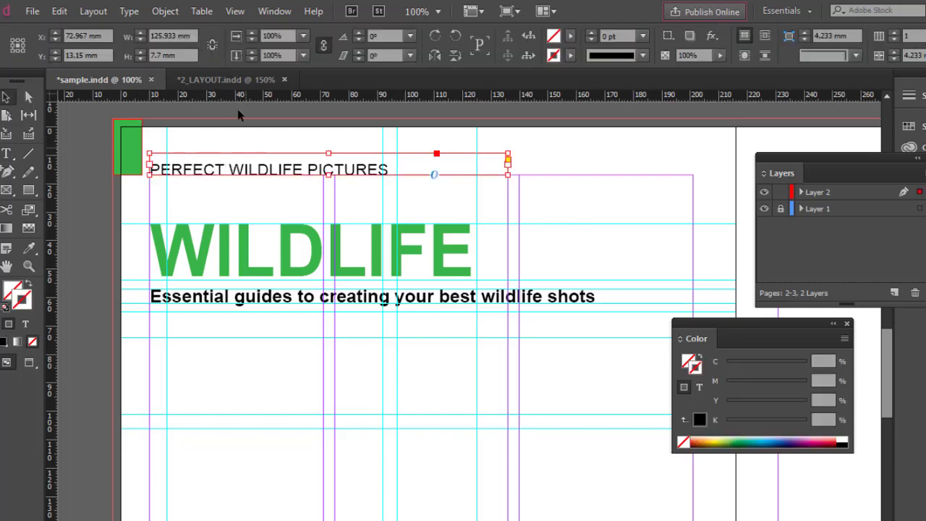
{"action": "left_click", "coordinate": [129, 11]}
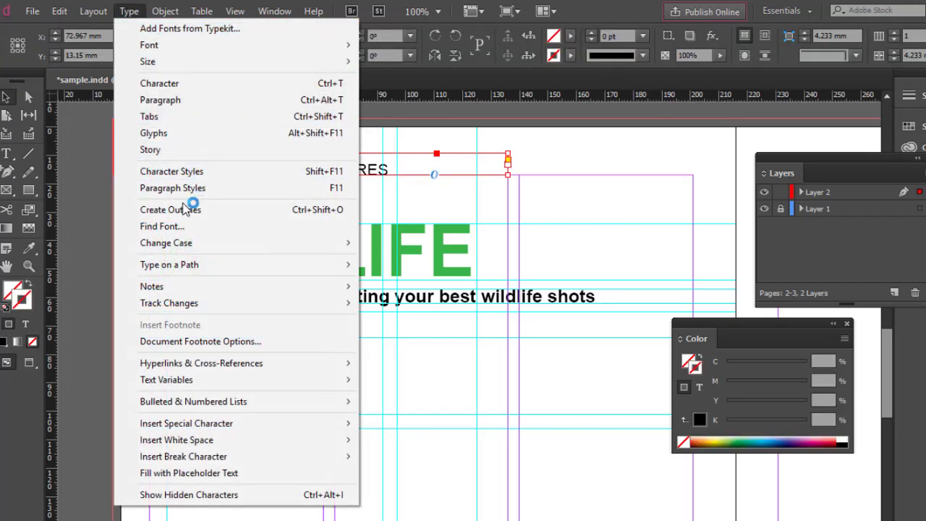
{"action": "mouse_move", "coordinate": [225, 246]}
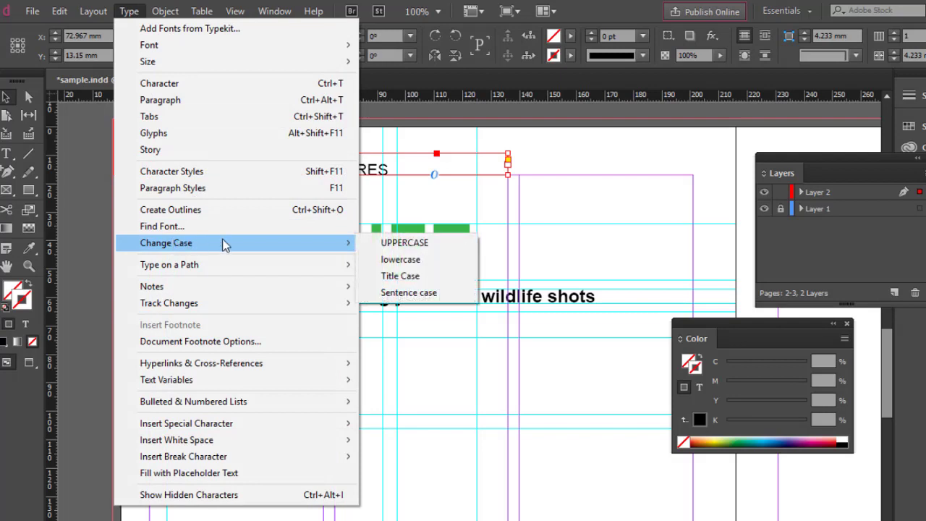
{"action": "left_click", "coordinate": [407, 261]}
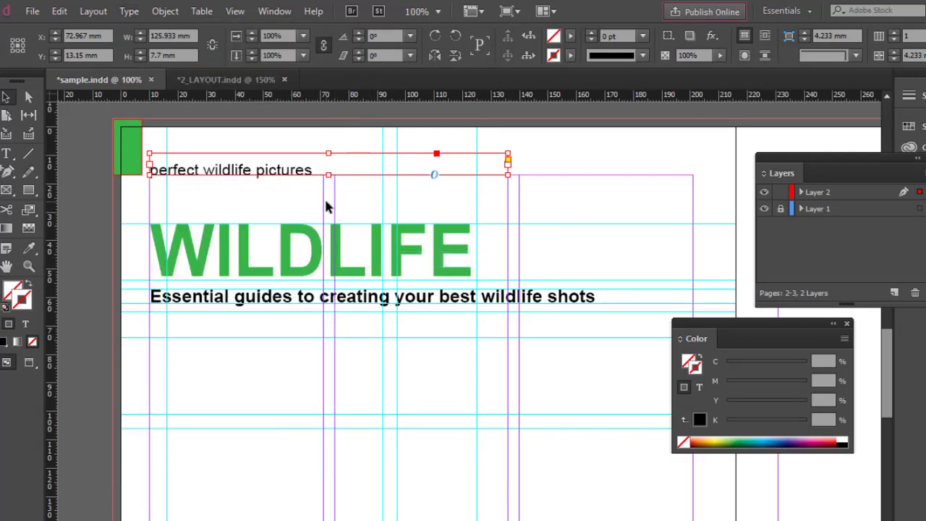
{"action": "key", "text": "ctrl+z"}
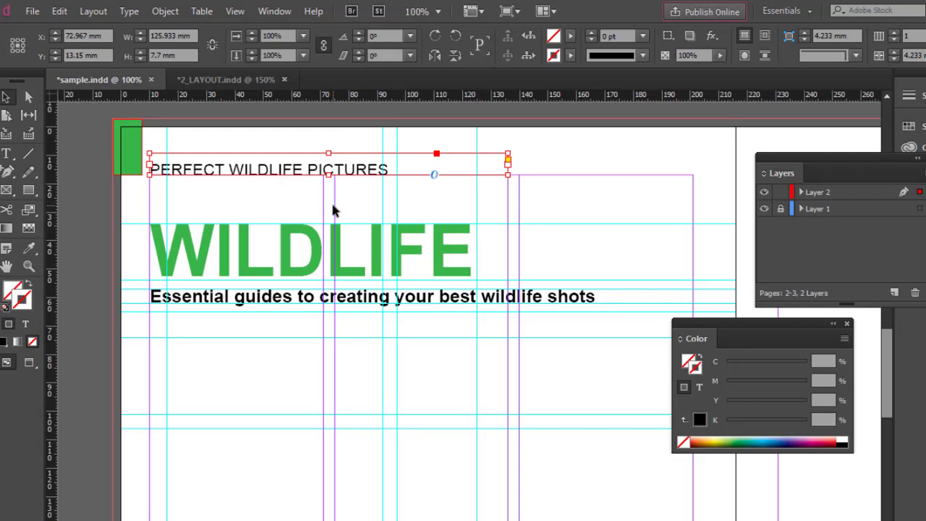
Change the case of the "PERFECT WILDLIFE PICTURES" heading to Title Case.
{"action": "left_click", "coordinate": [128, 11]}
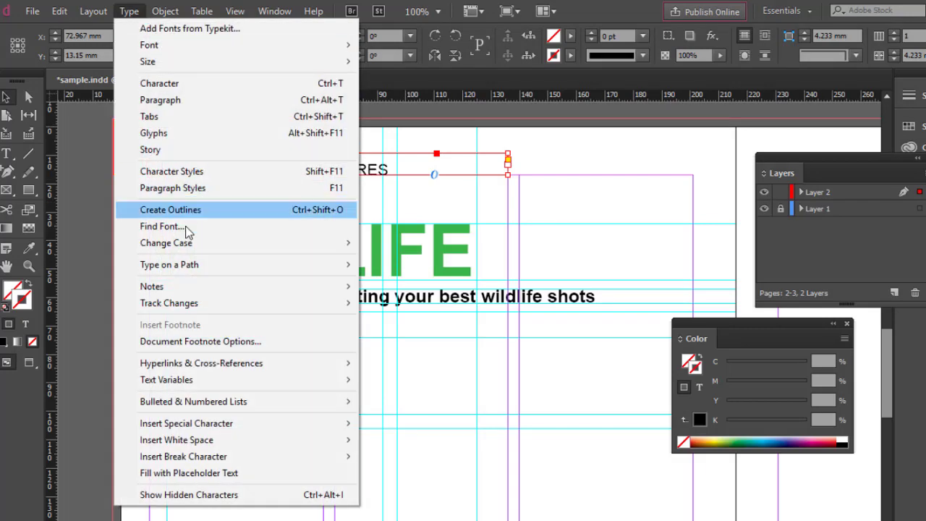
{"action": "mouse_move", "coordinate": [171, 244]}
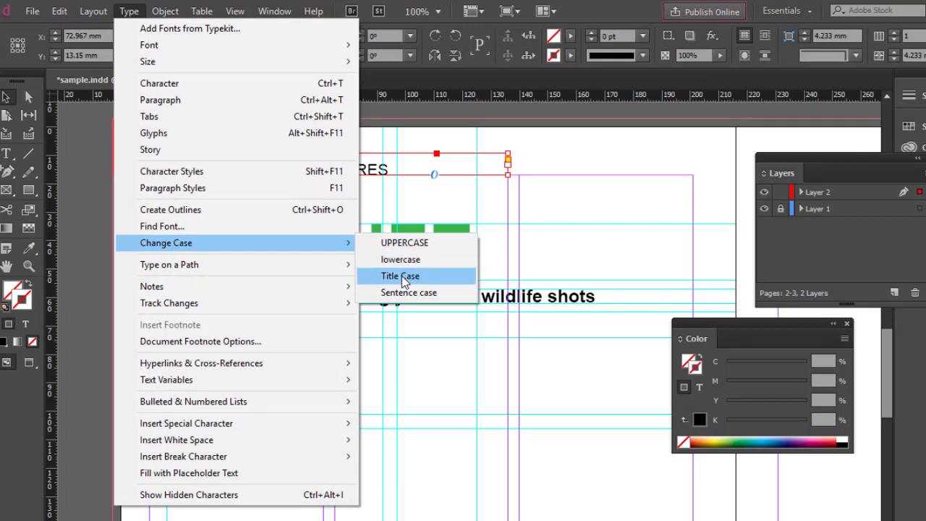
{"action": "left_click", "coordinate": [401, 276]}
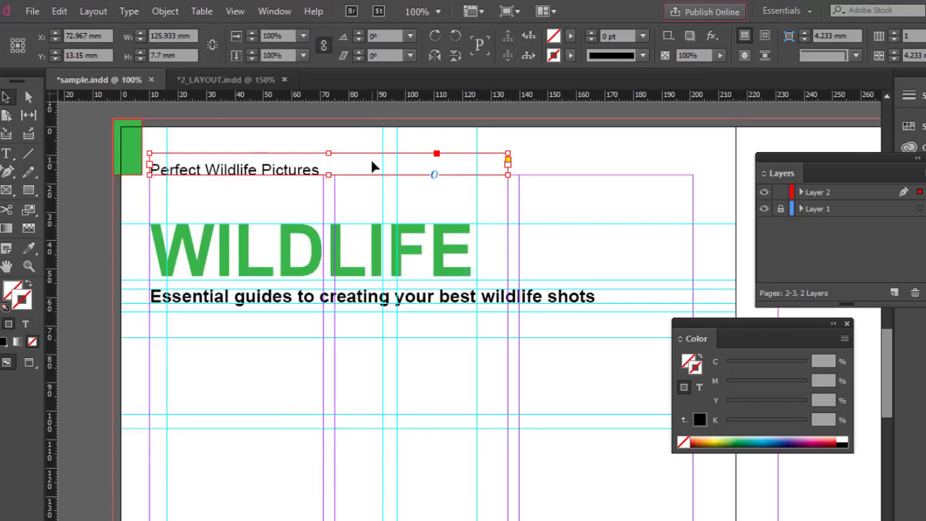
{"action": "left_click", "coordinate": [287, 136]}
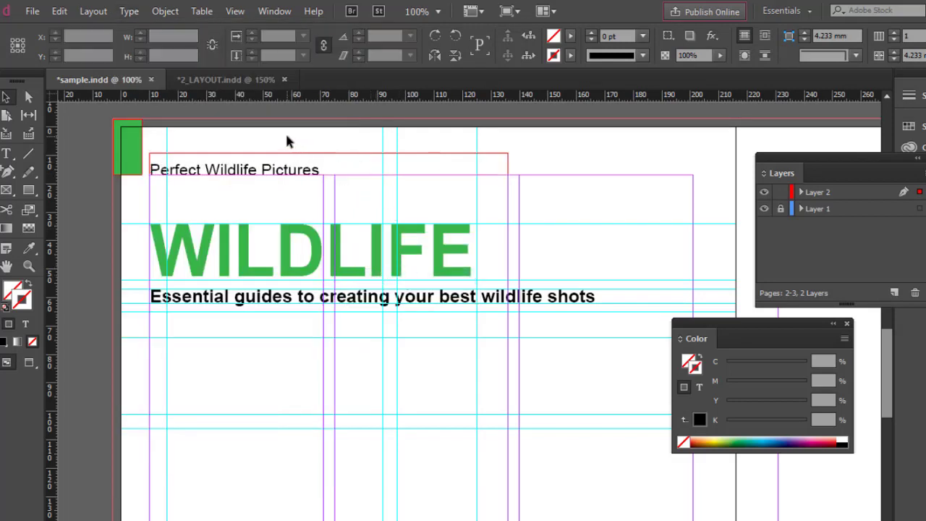
Edit the heading's second and third words to start with lowercase letters, reading "Perfect wildlife pictures".
{"action": "left_click", "coordinate": [11, 156]}
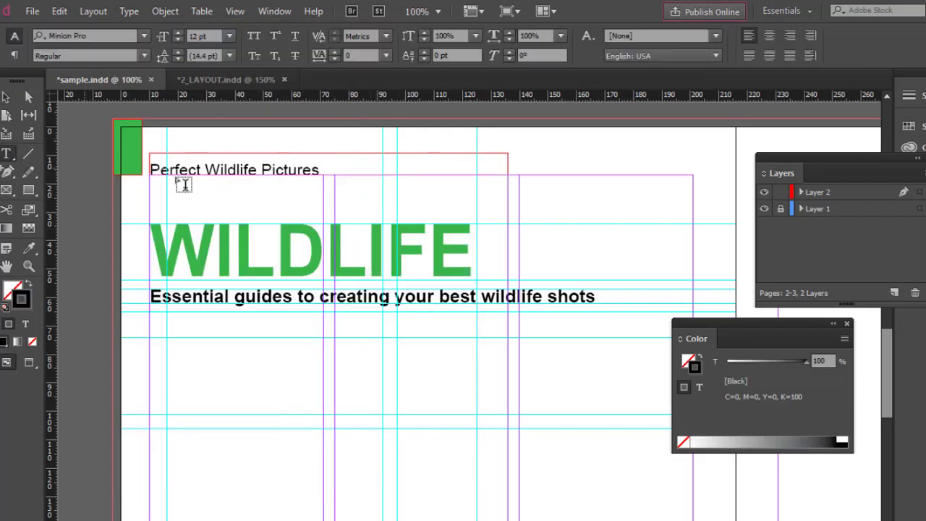
{"action": "left_click", "coordinate": [221, 171]}
{"action": "key", "text": "BackSpace"}
{"action": "type", "text": "w"}
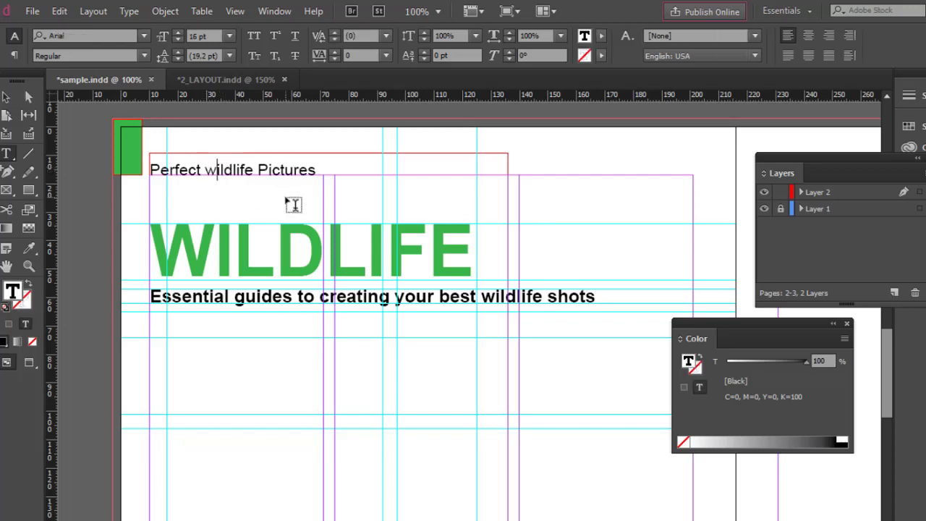
{"action": "left_click", "coordinate": [267, 170]}
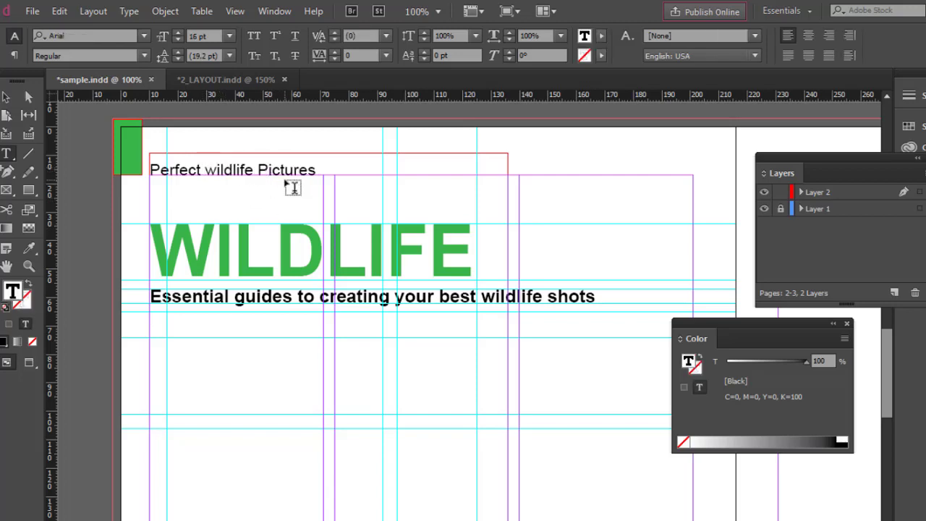
{"action": "key", "text": "BackSpace"}
{"action": "type", "text": "p"}
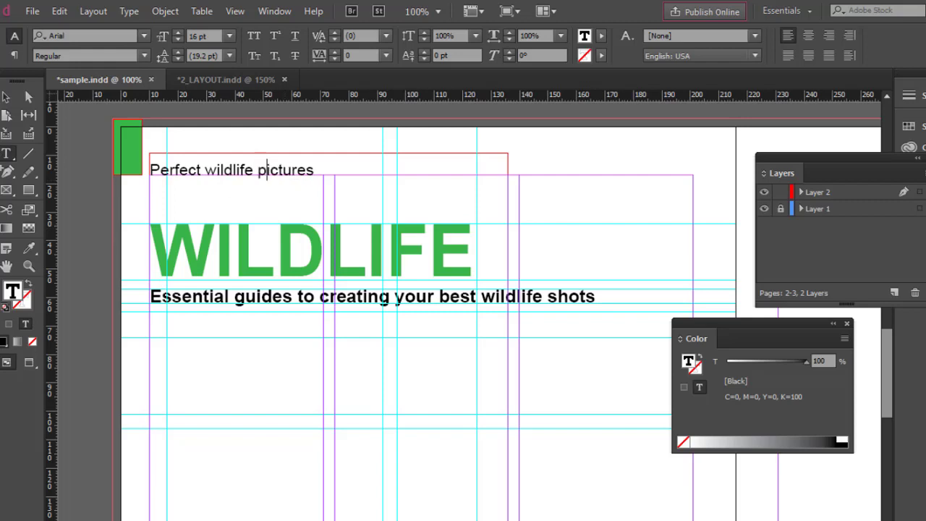
{"action": "left_click", "coordinate": [6, 96]}
{"action": "left_click", "coordinate": [213, 210]}
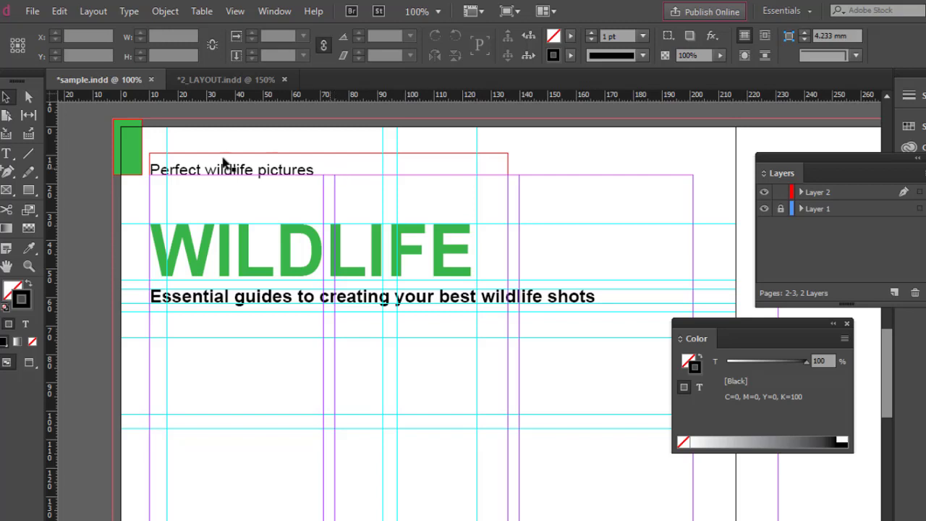
Undo the letter-case edits to the heading, back to the uppercase "PERFECT WILDLIFE PICTURES".
{"action": "key", "text": "Delete"}
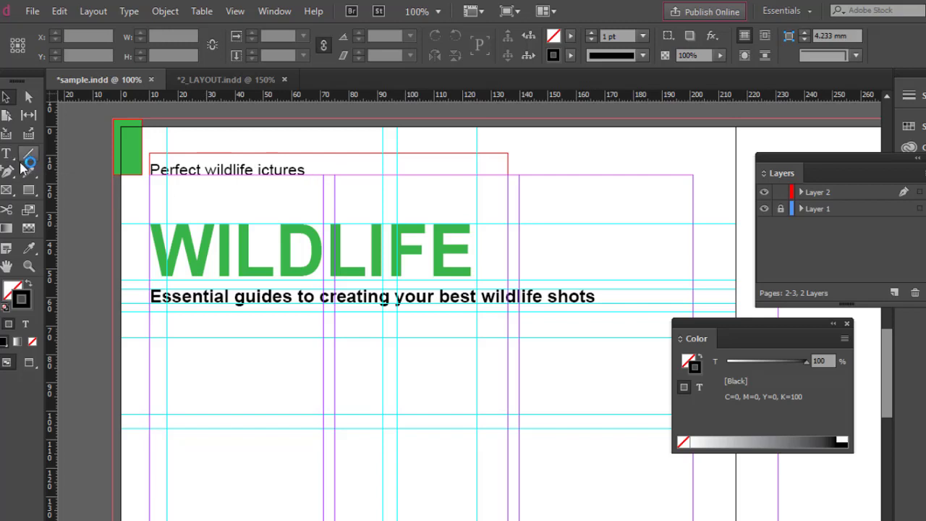
{"action": "type", "text": "P"}
{"action": "key", "text": "ctrl+Left"}
{"action": "key", "text": "ctrl+Left"}
{"action": "key", "text": "Delete"}
{"action": "type", "text": "W"}
{"action": "key", "text": "Escape"}
{"action": "key", "text": "ctrl+shift+k"}
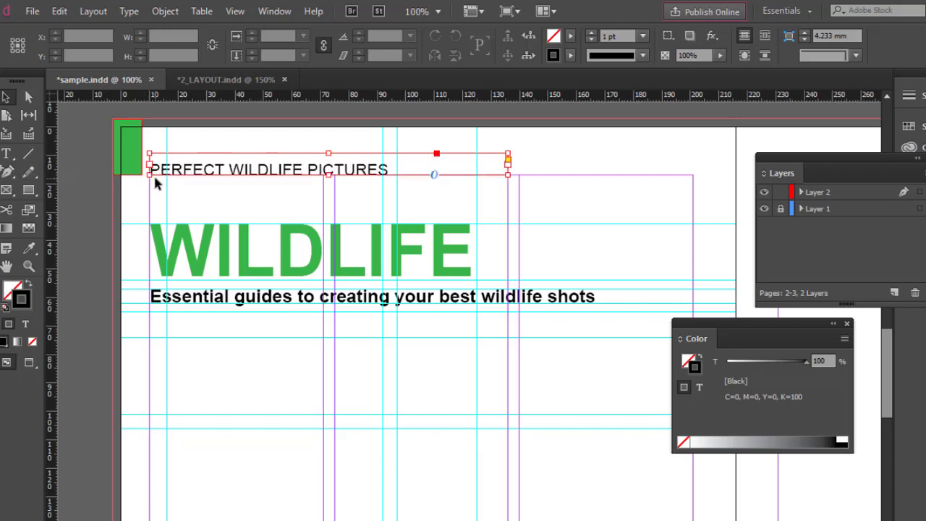
{"action": "left_click", "coordinate": [371, 190]}
Switch to 2_LAYOUT.indd, hide Layer 1 and preview the page without guides to examine the line below the tagline.
{"action": "scroll", "coordinate": [367, 198], "scroll_direction": "down", "scroll_amount": 1}
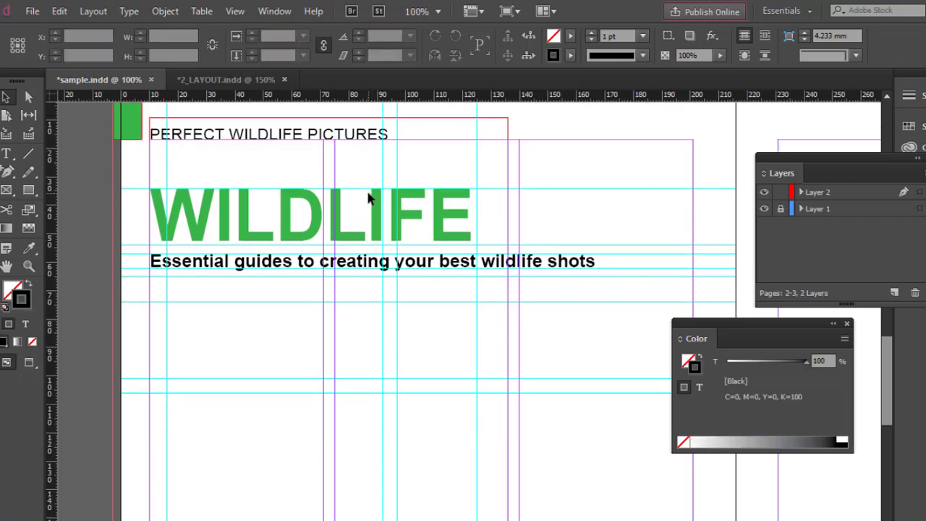
{"action": "scroll", "coordinate": [369, 199], "scroll_direction": "up", "scroll_amount": 1}
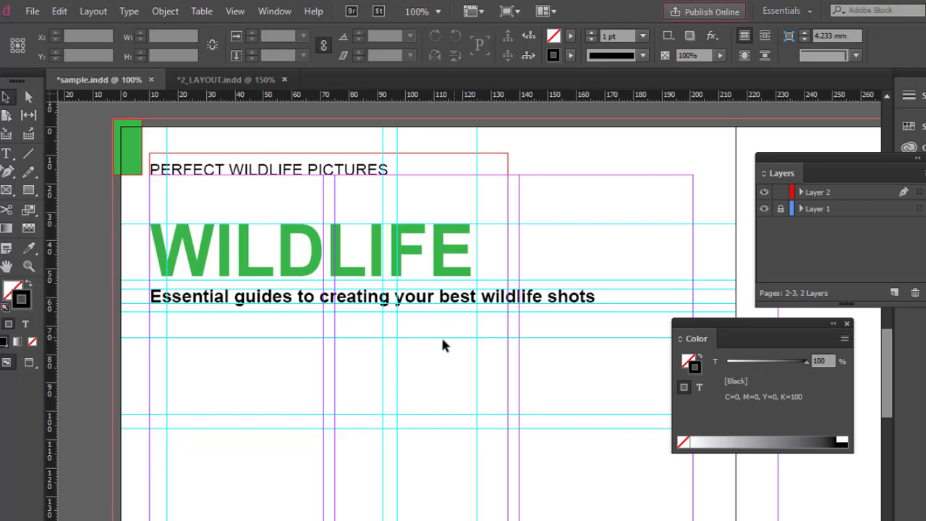
{"action": "left_click_drag", "start_coordinate": [434, 389], "coordinate": [421, 319]}
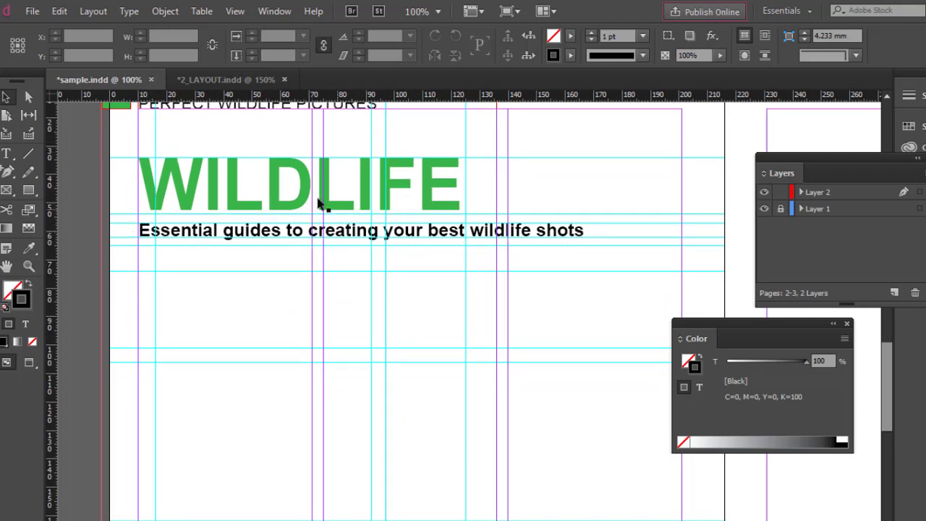
{"action": "left_click", "coordinate": [197, 77]}
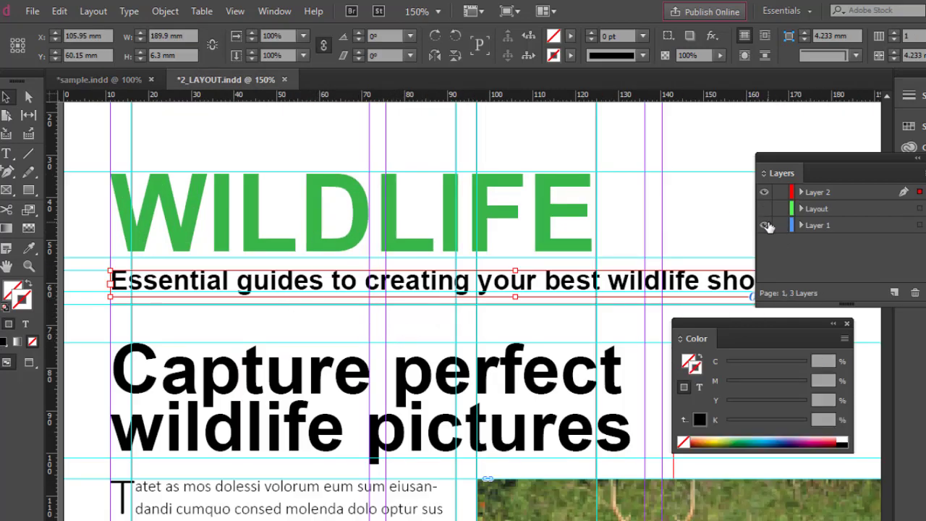
{"action": "left_click", "coordinate": [764, 225]}
{"action": "key", "text": "w"}
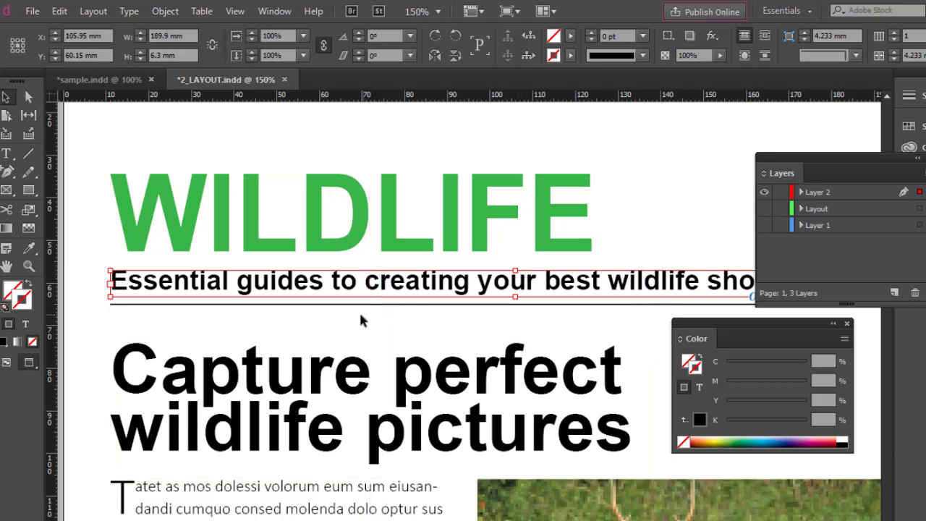
{"action": "left_click", "coordinate": [265, 340]}
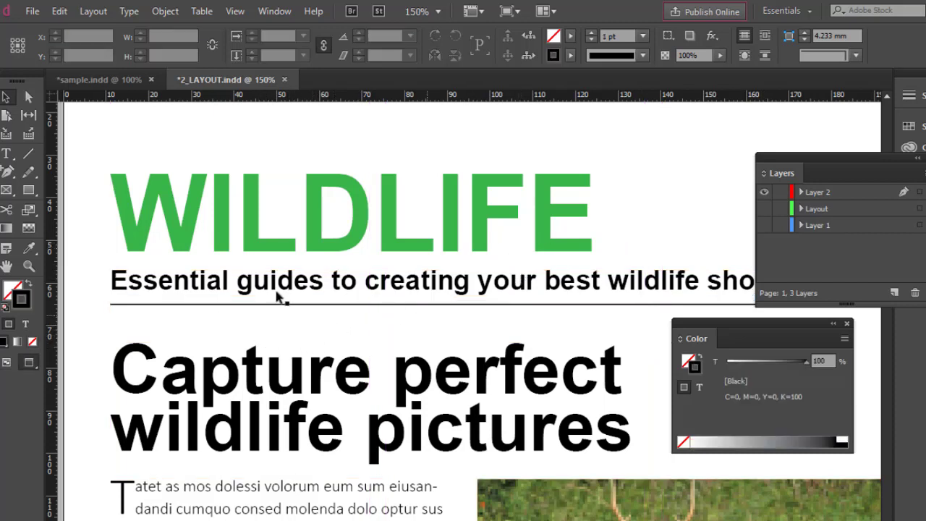
Draw a horizontal line about 191 mm long below the tagline in sample.indd, spanning between the page margins.
{"action": "key", "text": "w"}
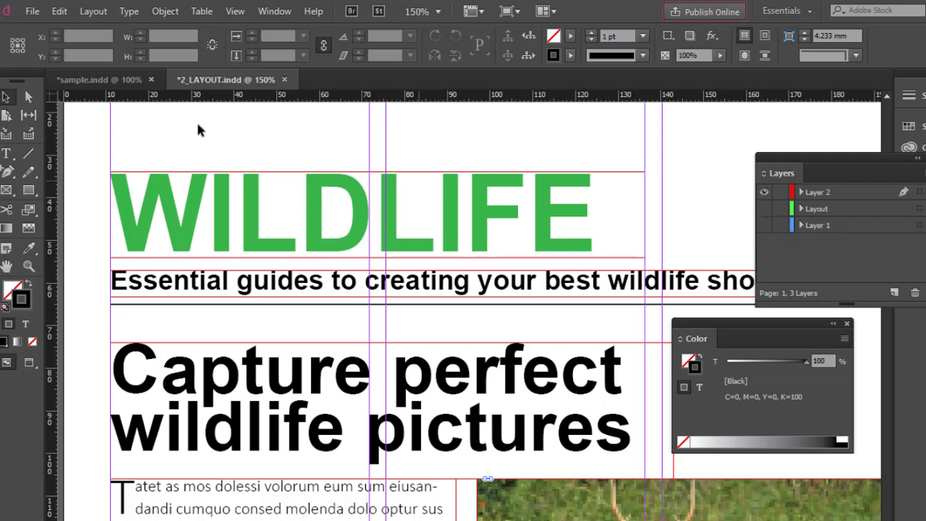
{"action": "left_click", "coordinate": [124, 79]}
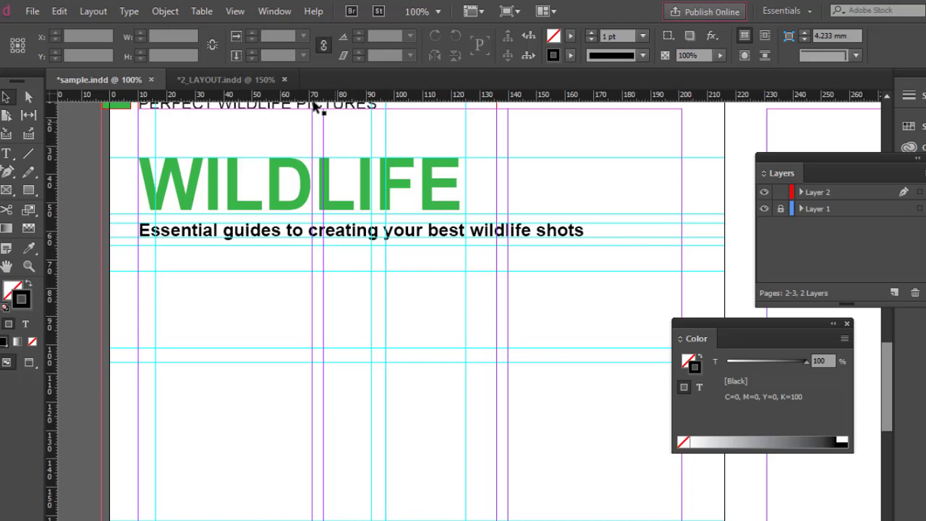
{"action": "left_click", "coordinate": [28, 153]}
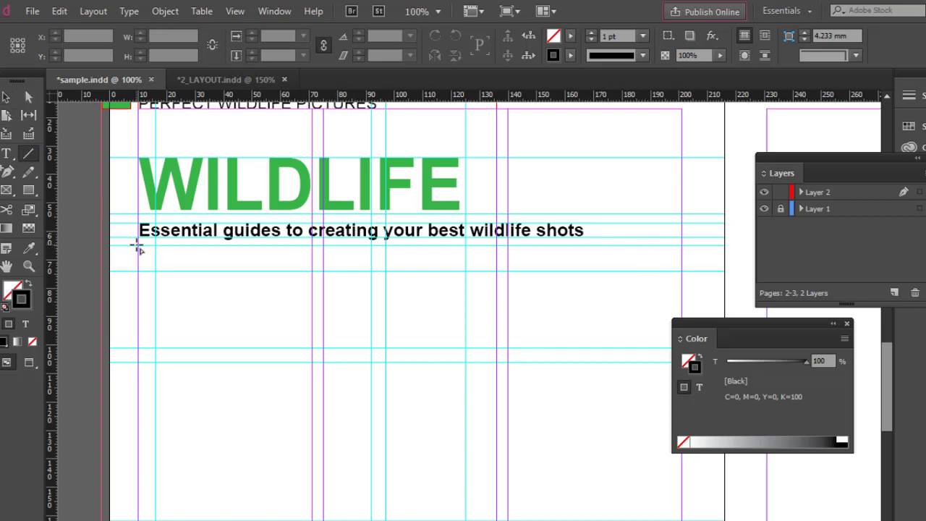
{"action": "mouse_move", "coordinate": [139, 247]}
{"action": "left_mouse_down"}
{"action": "mouse_move", "coordinate": [372, 260]}
{"action": "mouse_move", "coordinate": [692, 252]}
{"action": "mouse_move", "coordinate": [683, 259]}
{"action": "left_mouse_up"}
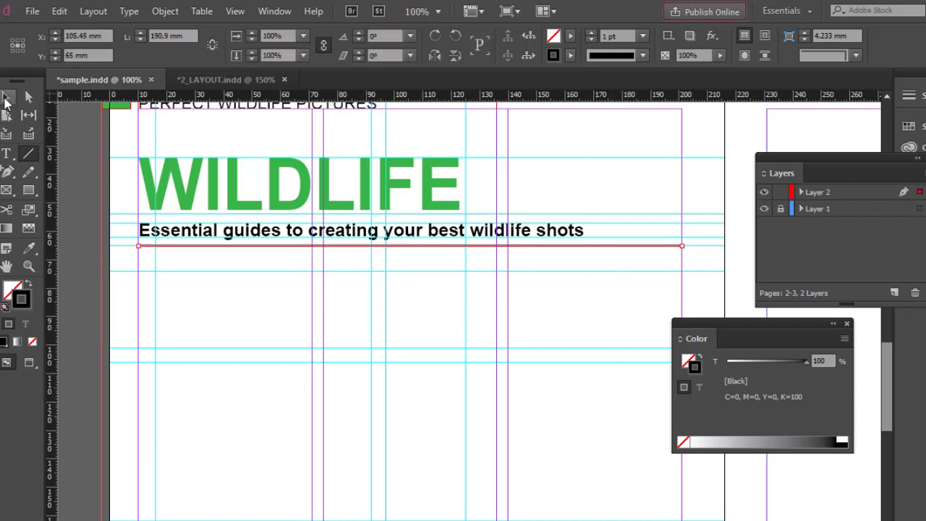
Set the line's black stroke tint to 50% and preview the page without guides.
{"action": "left_click", "coordinate": [28, 114]}
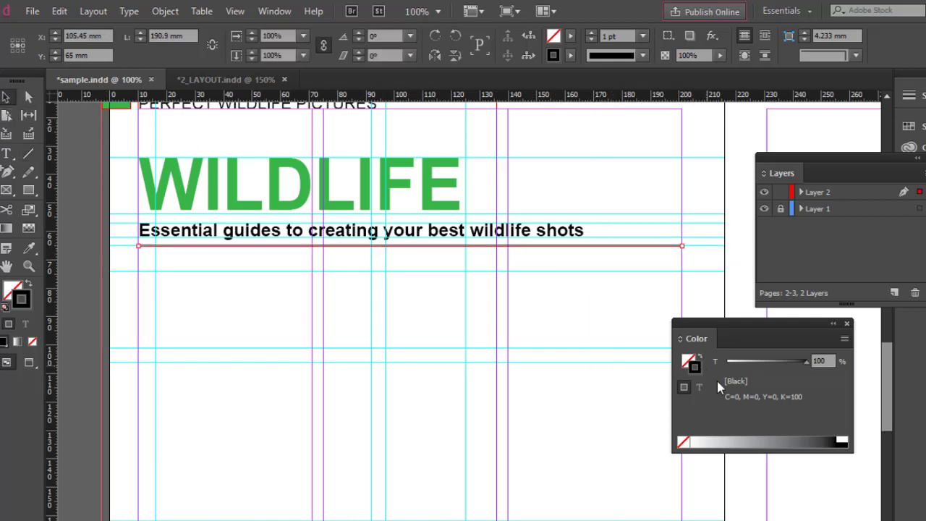
{"action": "double_click", "coordinate": [830, 360]}
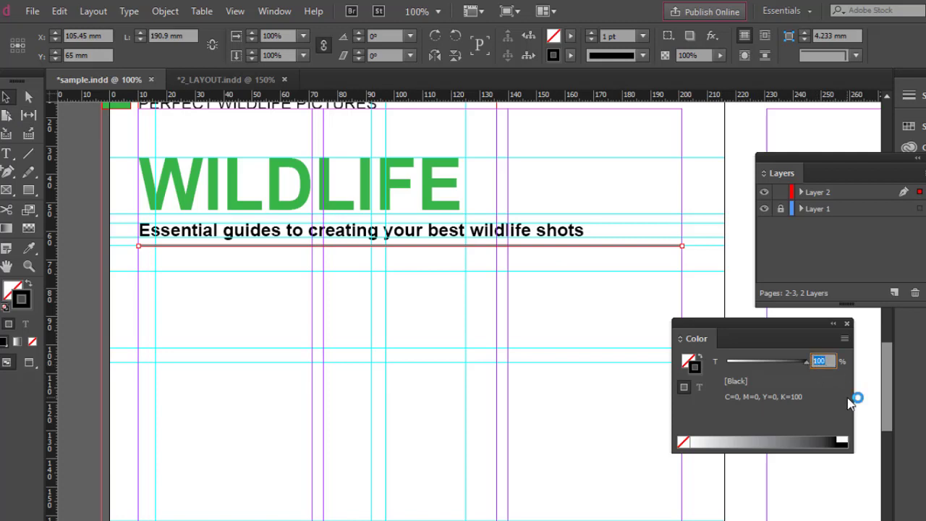
{"action": "type", "text": "50"}
{"action": "key", "text": "Return"}
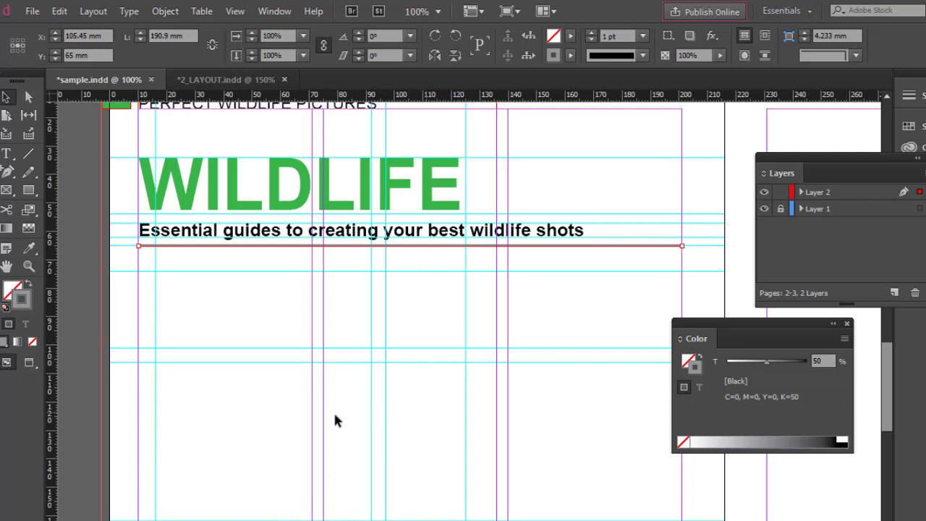
{"action": "left_click", "coordinate": [203, 303]}
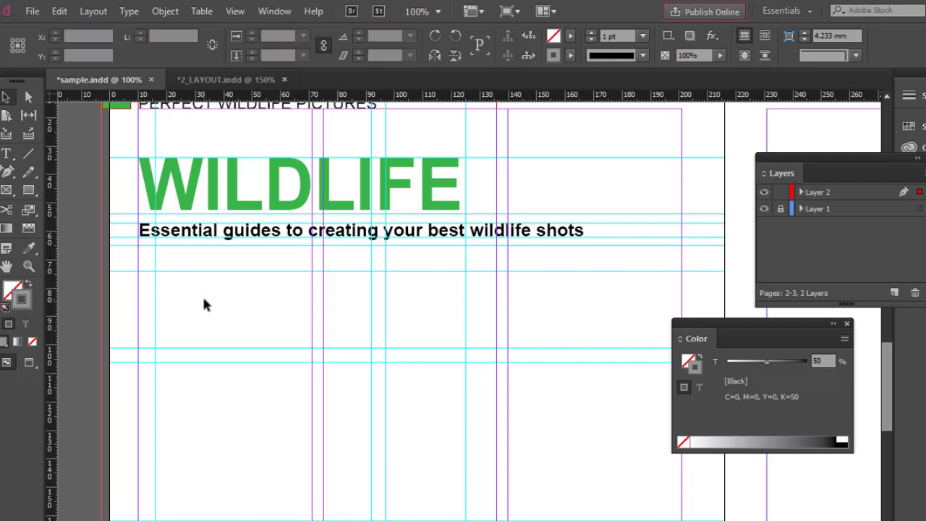
{"action": "key", "text": "w"}
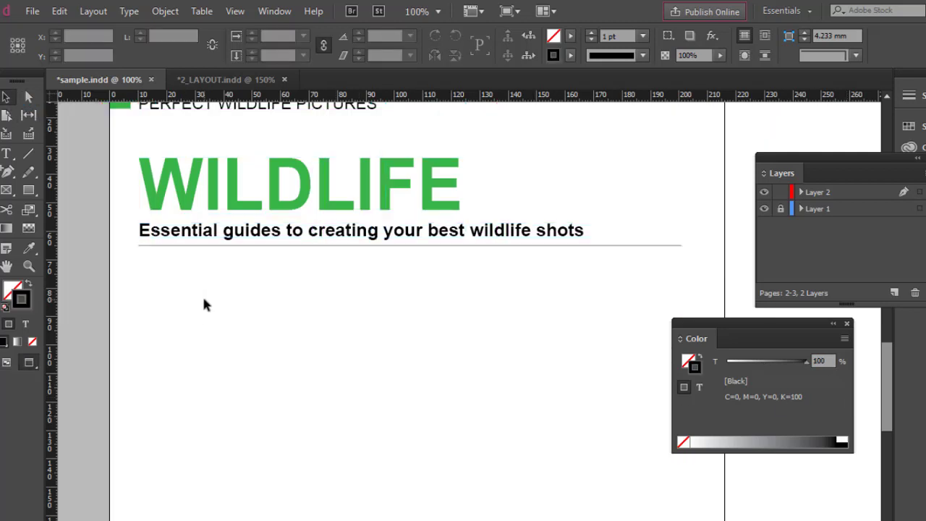
{"action": "scroll", "coordinate": [203, 304], "scroll_direction": "up", "scroll_amount": 2}
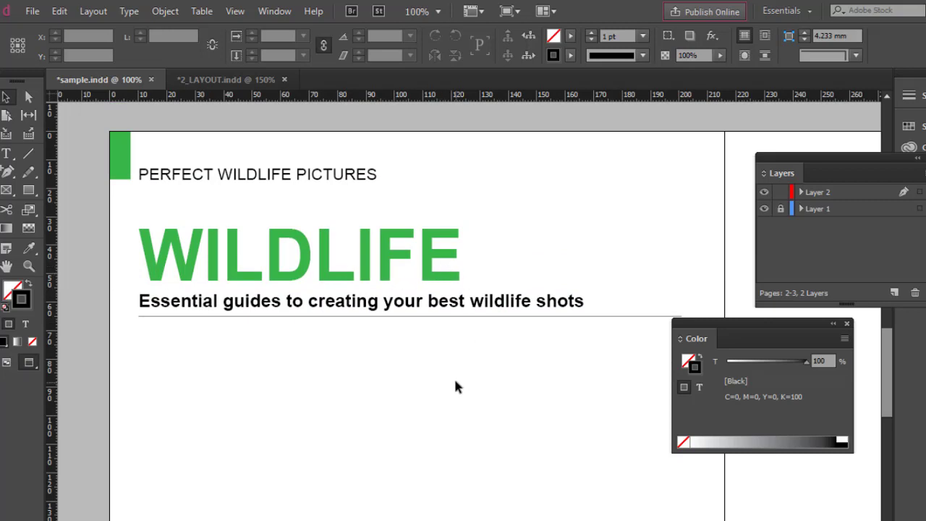
{"action": "scroll", "coordinate": [454, 377], "scroll_direction": "down", "scroll_amount": 2}
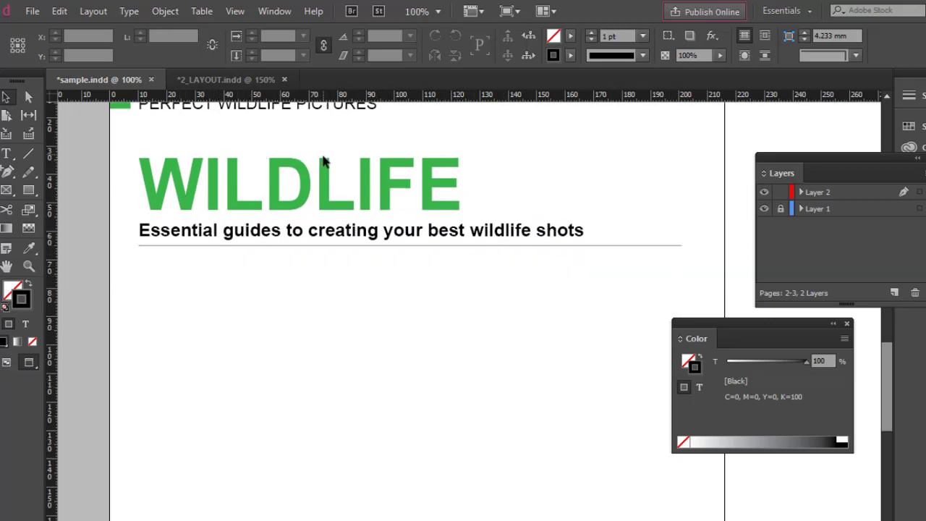
{"action": "key", "text": "w"}
{"action": "key", "text": "w"}
Copy the "Capture perfect wildlife pictures" headline text from 2_LAYOUT.indd.
{"action": "left_click", "coordinate": [192, 79]}
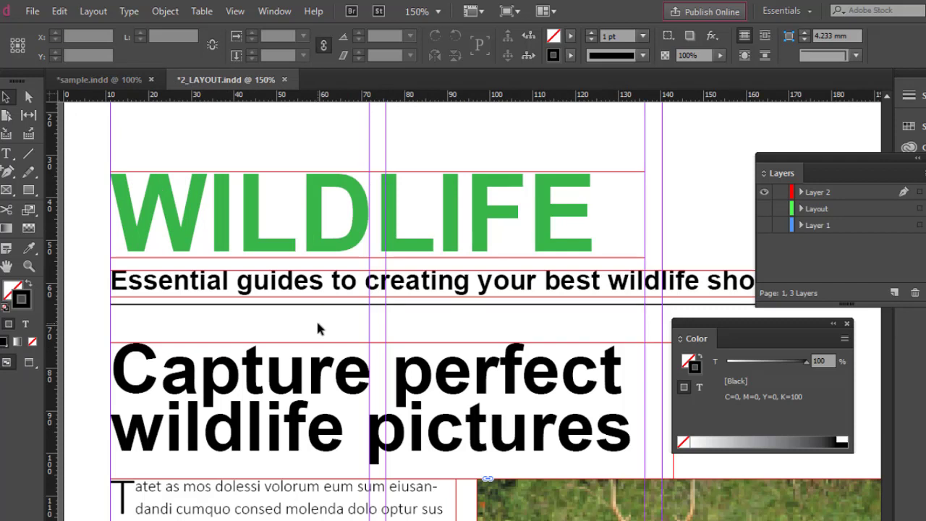
{"action": "left_click_drag", "start_coordinate": [321, 337], "coordinate": [306, 212]}
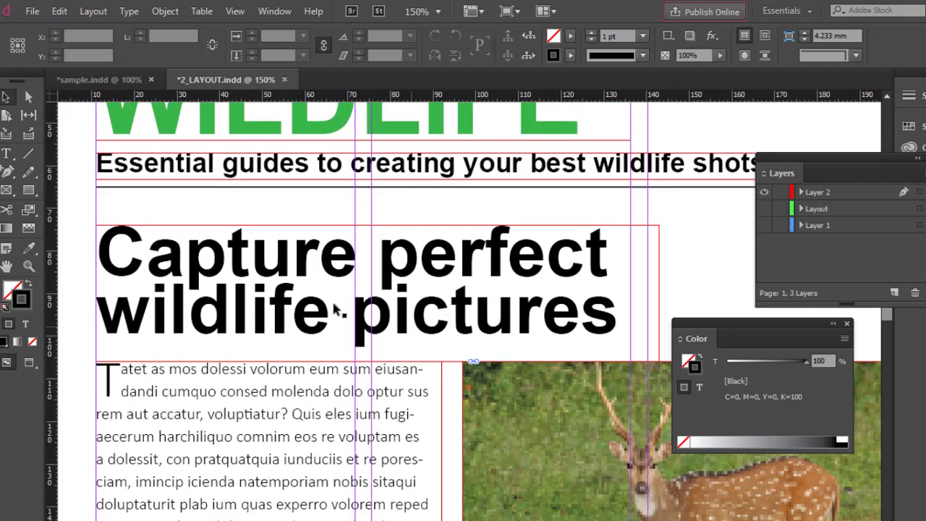
{"action": "left_click", "coordinate": [6, 153]}
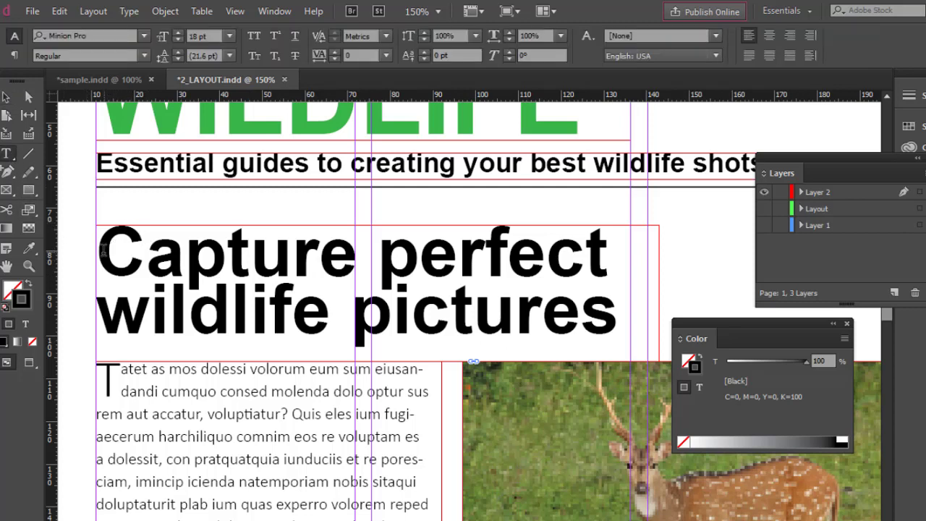
{"action": "left_click_drag", "start_coordinate": [102, 250], "coordinate": [620, 319]}
{"action": "key", "text": "ctrl+c"}
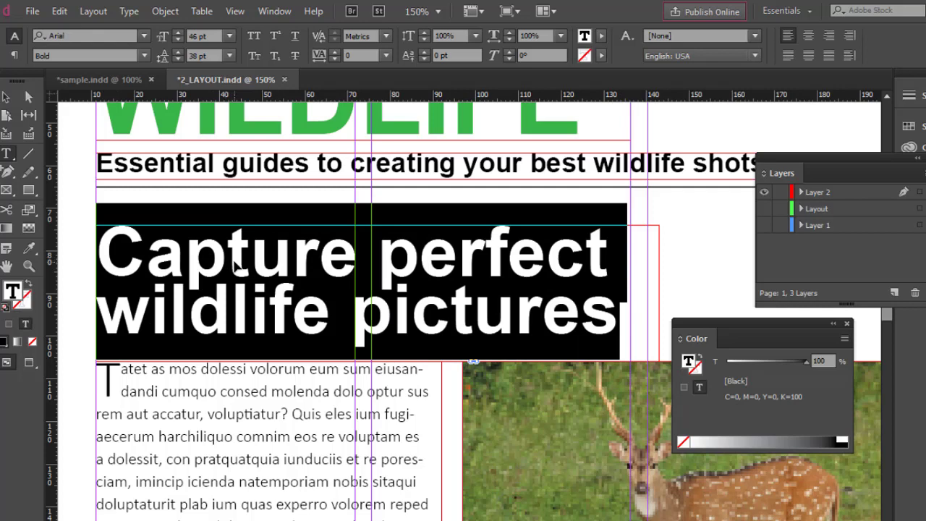
Paste the headline into a new text frame about 191 by 27 mm below the line in sample.indd.
{"action": "left_click", "coordinate": [107, 79]}
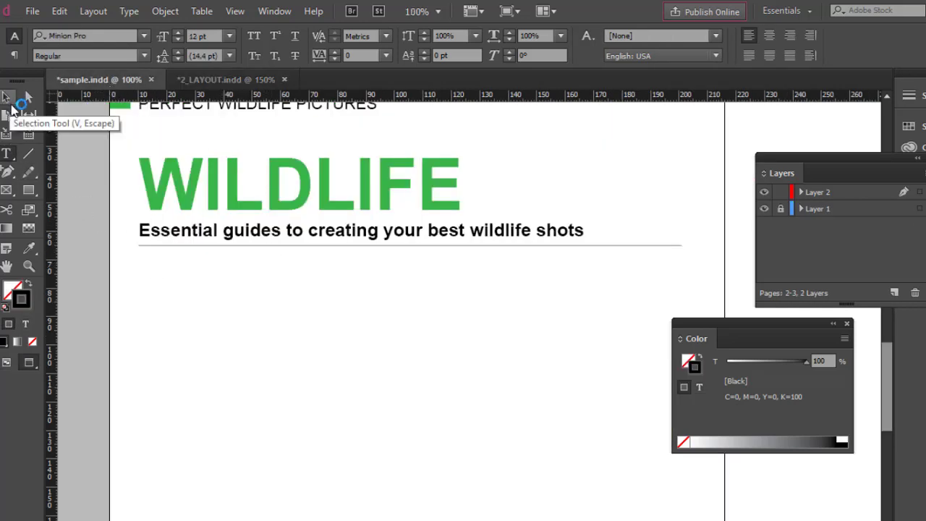
{"action": "key", "text": "w"}
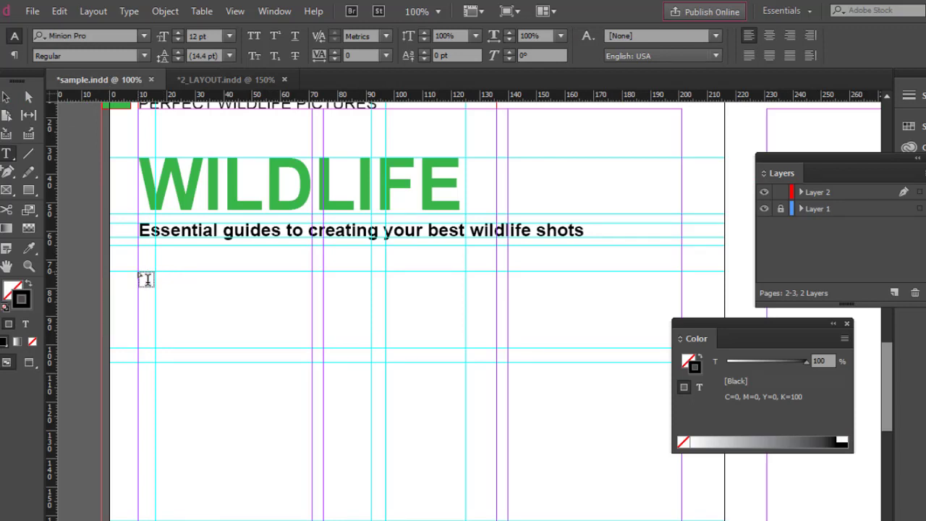
{"action": "left_click_drag", "start_coordinate": [139, 273], "coordinate": [682, 349]}
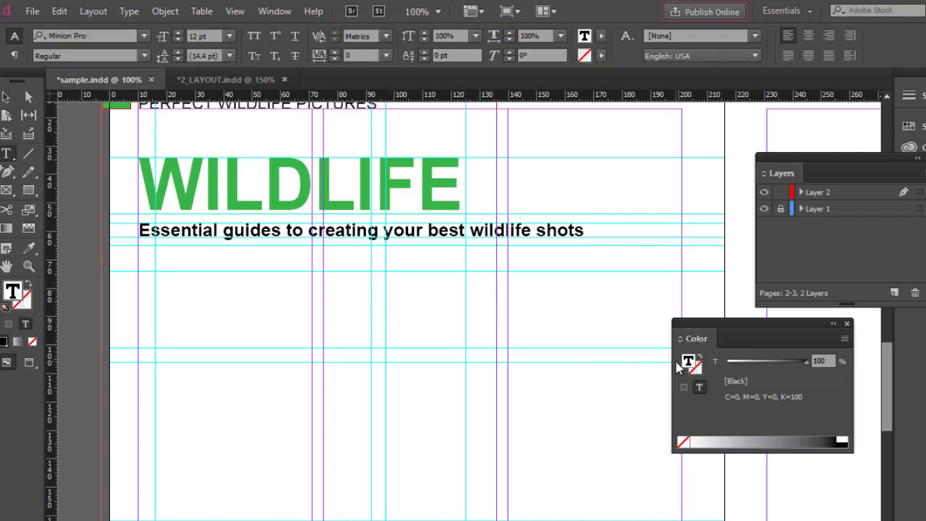
{"action": "key", "text": "ctrl+v"}
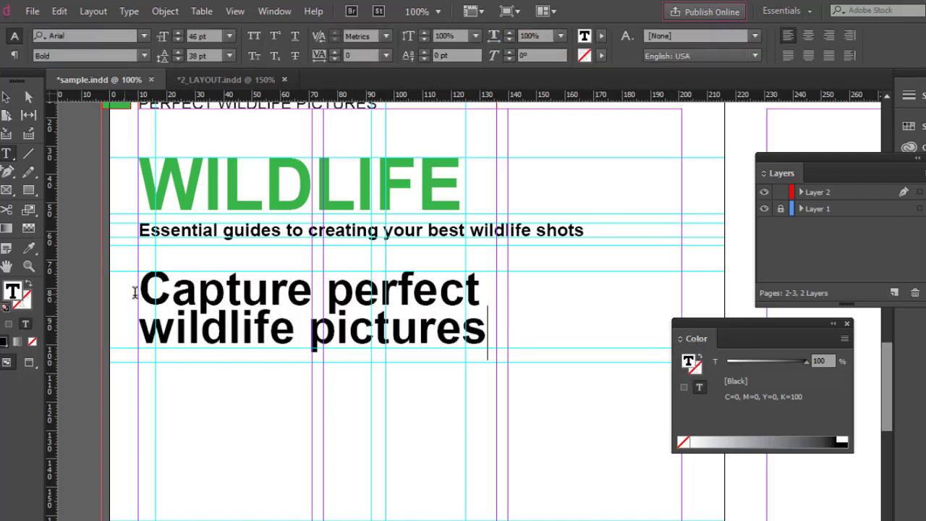
Set the pasted headline's leading to Auto and extend its text frame downward to about 60 mm high.
{"action": "left_click_drag", "start_coordinate": [140, 291], "coordinate": [494, 318]}
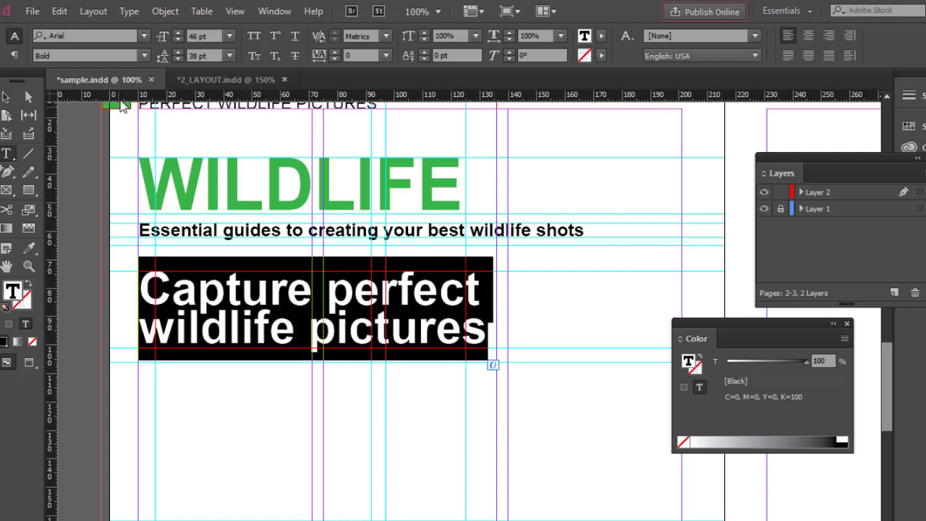
{"action": "left_click", "coordinate": [229, 55]}
{"action": "left_click", "coordinate": [222, 68]}
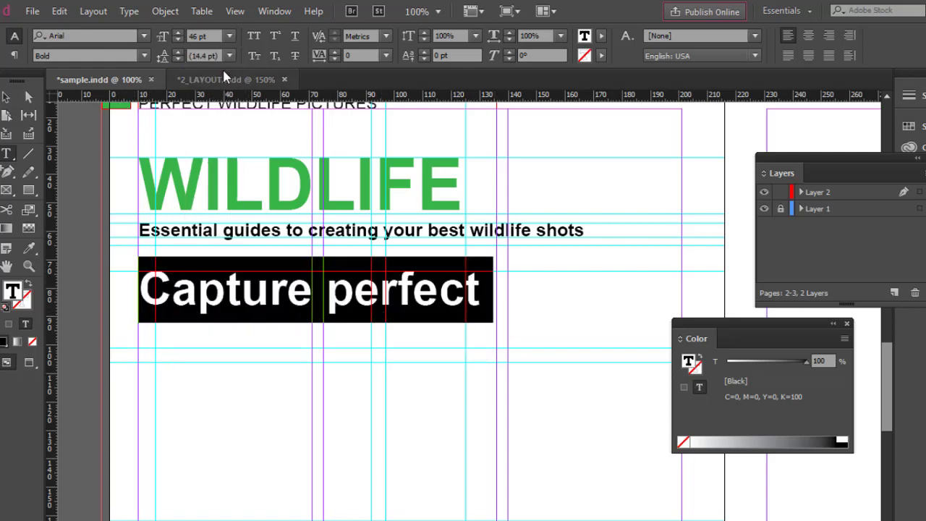
{"action": "left_click", "coordinate": [6, 97]}
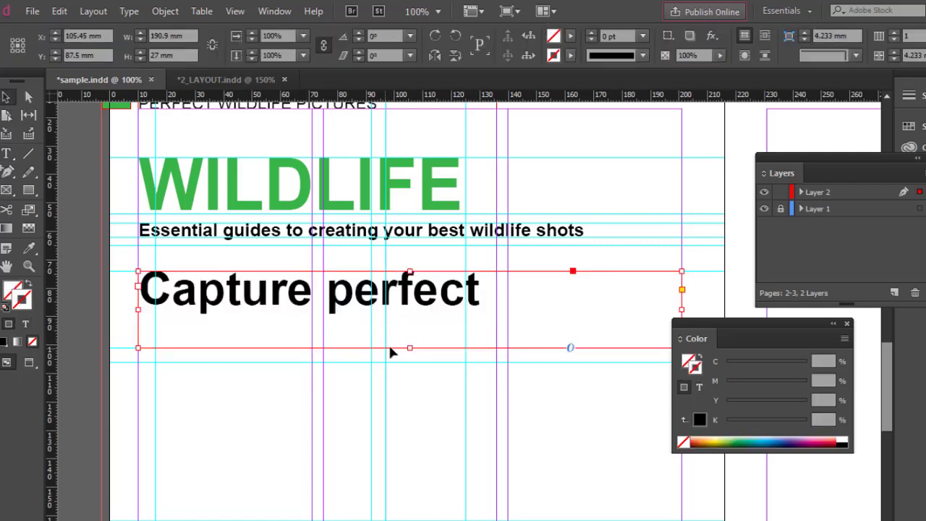
{"action": "left_click_drag", "start_coordinate": [410, 348], "coordinate": [410, 441]}
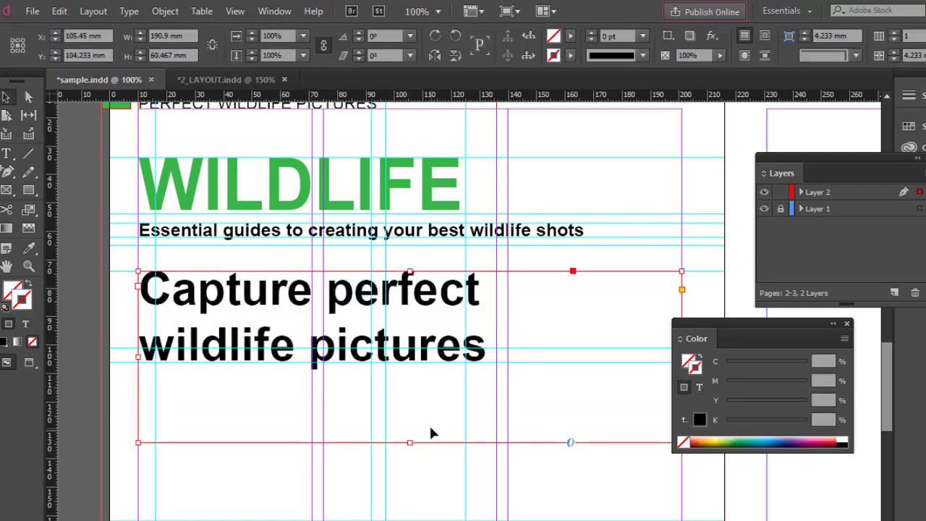
Preview the looser headline spacing without guides, and undo the frame resize and the leading change.
{"action": "key", "text": "ctrl+semicolon"}
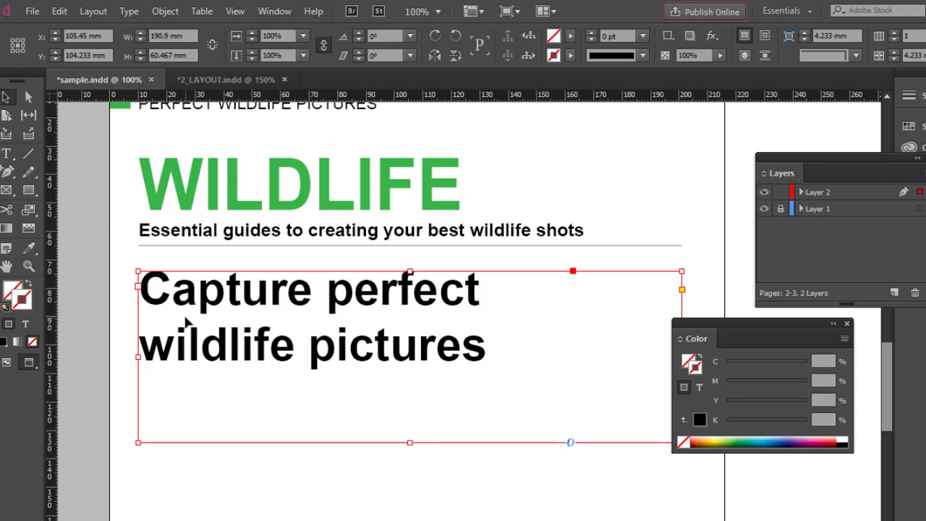
{"action": "key", "text": "w"}
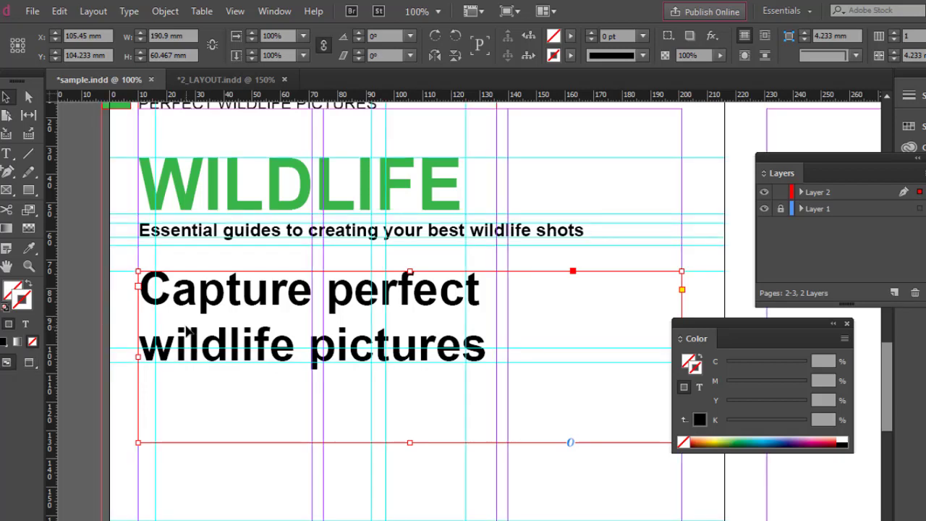
{"action": "key", "text": "ctrl+z"}
{"action": "key", "text": "ctrl+z"}
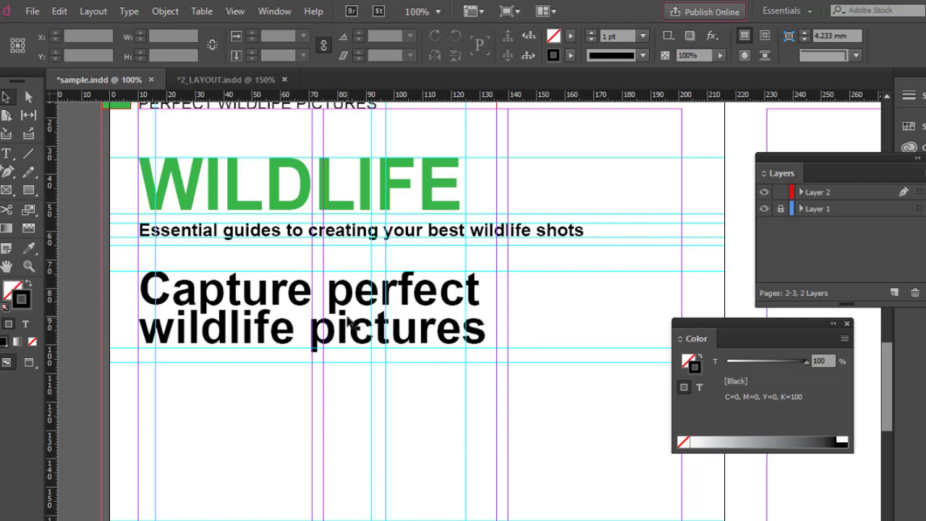
Preview the page with and without guides to examine the headline below the line.
{"action": "key", "text": "w"}
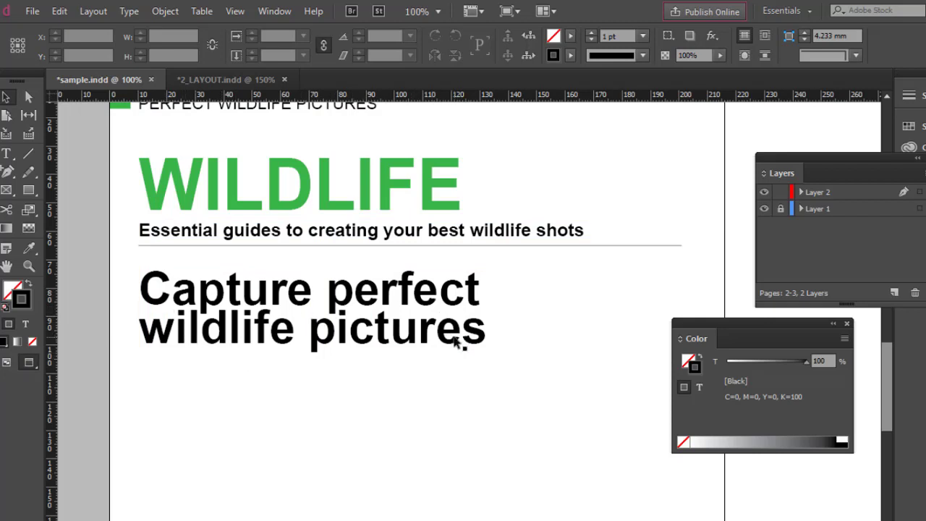
{"action": "scroll", "coordinate": [467, 368], "scroll_direction": "up", "scroll_amount": 3}
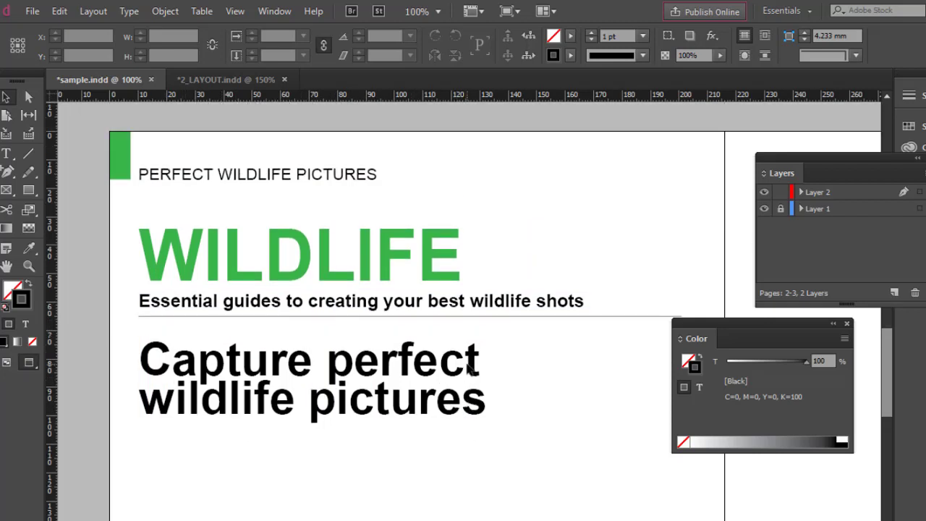
{"action": "scroll", "coordinate": [469, 369], "scroll_direction": "down", "scroll_amount": 3}
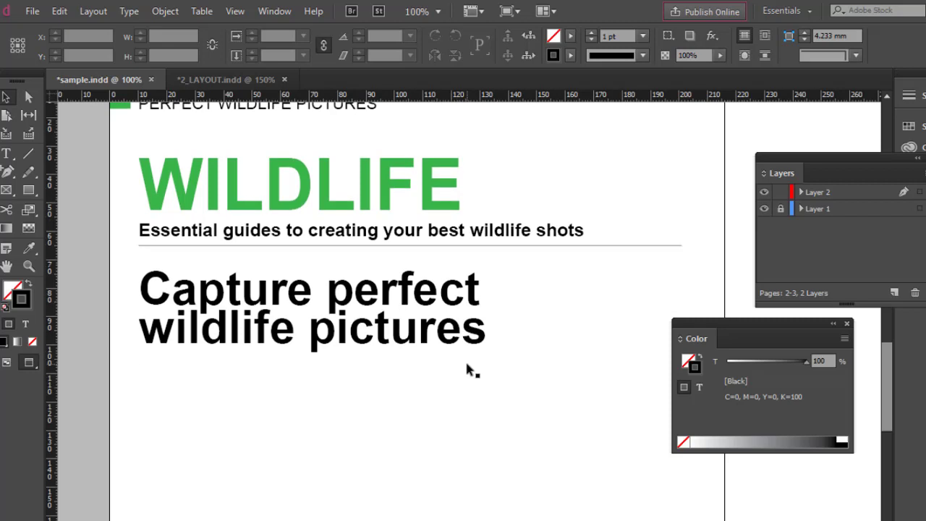
{"action": "key", "text": "w"}
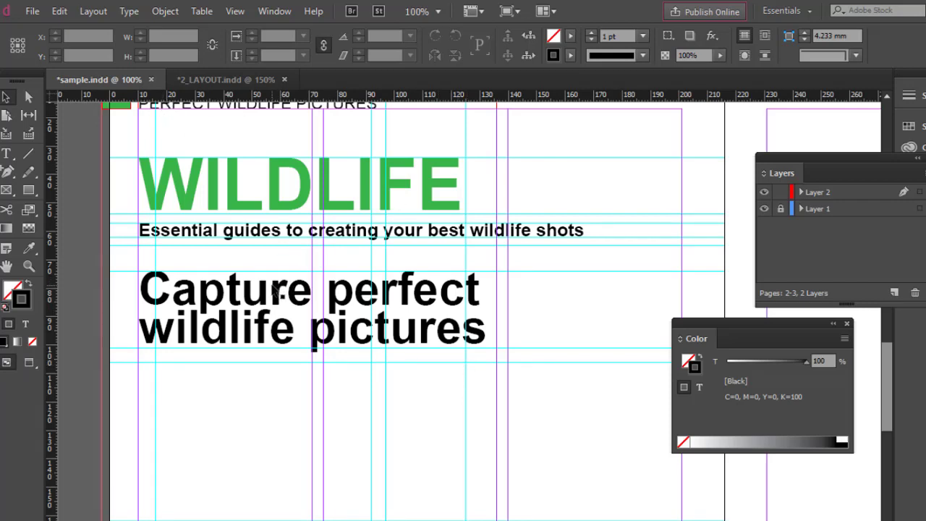
{"action": "scroll", "coordinate": [278, 286], "scroll_direction": "up", "scroll_amount": 3}
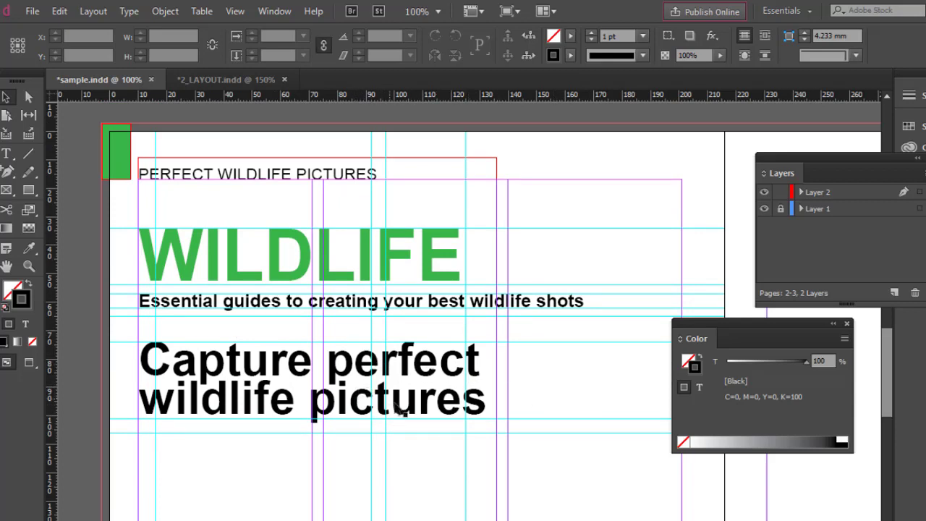
{"action": "key", "text": "w"}
{"action": "key", "text": "w"}
Examine the article text and deer photo below the headline in 2_LAYOUT.indd, and return to the matching area in sample.indd.
{"action": "left_click", "coordinate": [239, 80]}
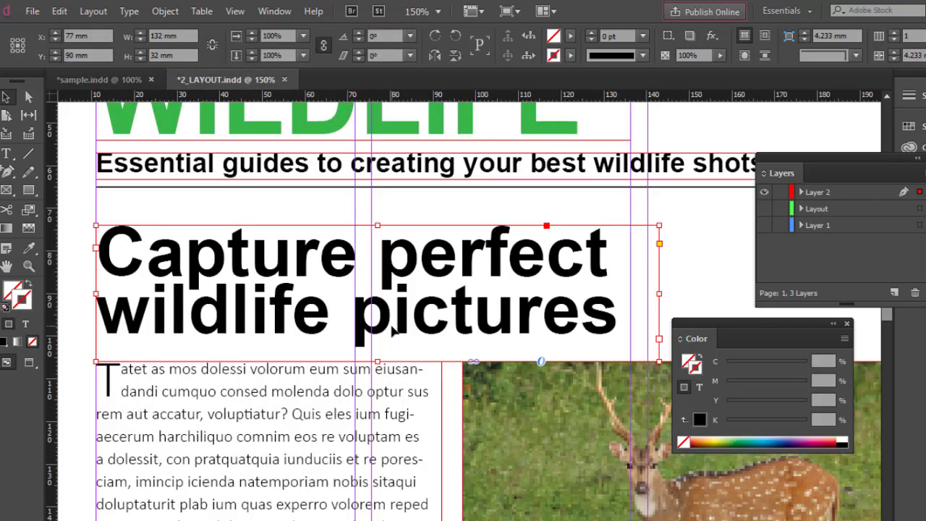
{"action": "scroll", "coordinate": [397, 329], "scroll_direction": "down", "scroll_amount": 3}
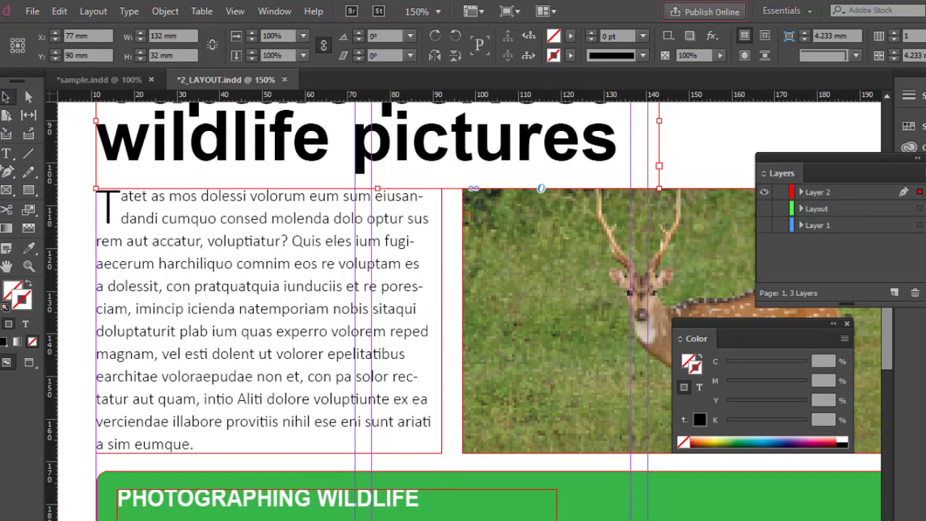
{"action": "left_click", "coordinate": [124, 81]}
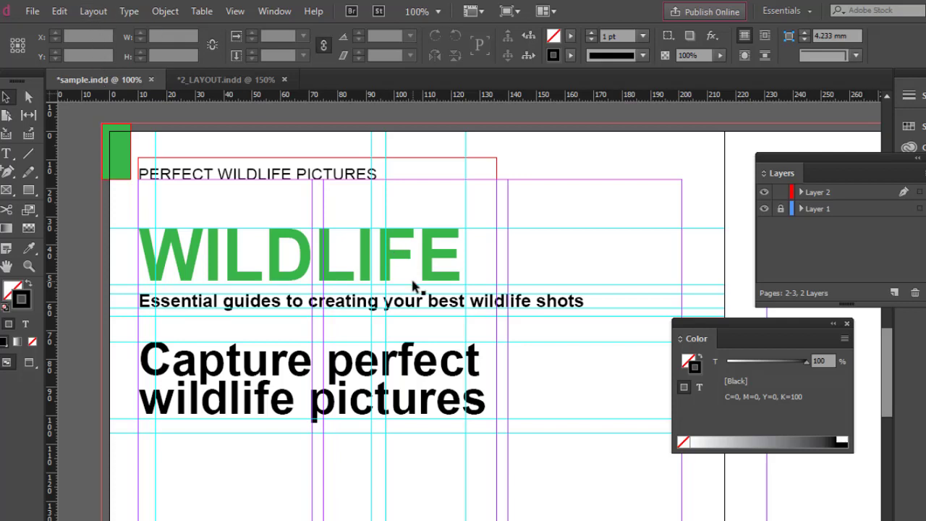
{"action": "scroll", "coordinate": [413, 286], "scroll_direction": "down", "scroll_amount": 3}
{"action": "scroll", "coordinate": [414, 283], "scroll_direction": "down", "scroll_amount": 1}
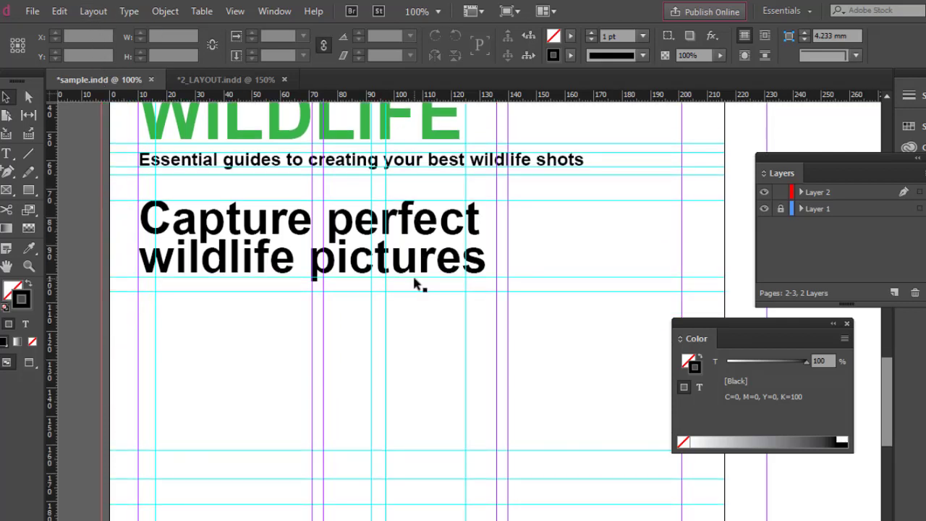
Recheck the reference article, and draw a matching text frame about 82 by 56 mm below the sample.indd headline, filled with placeholder text.
{"action": "left_click", "coordinate": [228, 81]}
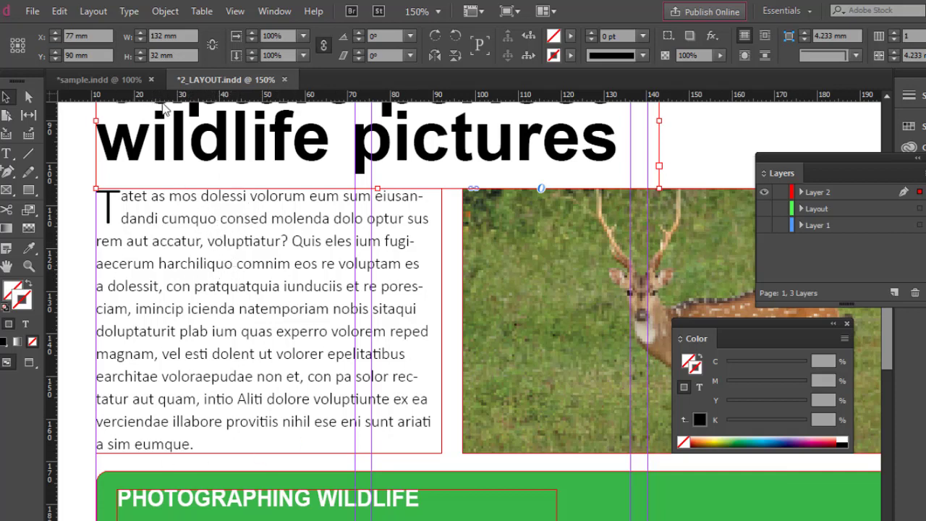
{"action": "left_click", "coordinate": [108, 81]}
{"action": "scroll", "coordinate": [337, 348], "scroll_direction": "down", "scroll_amount": 1}
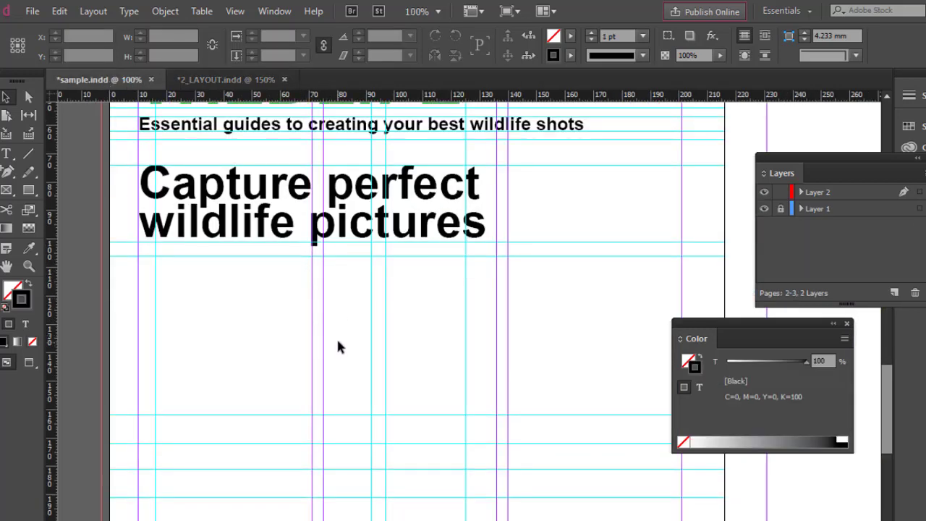
{"action": "left_click", "coordinate": [7, 154]}
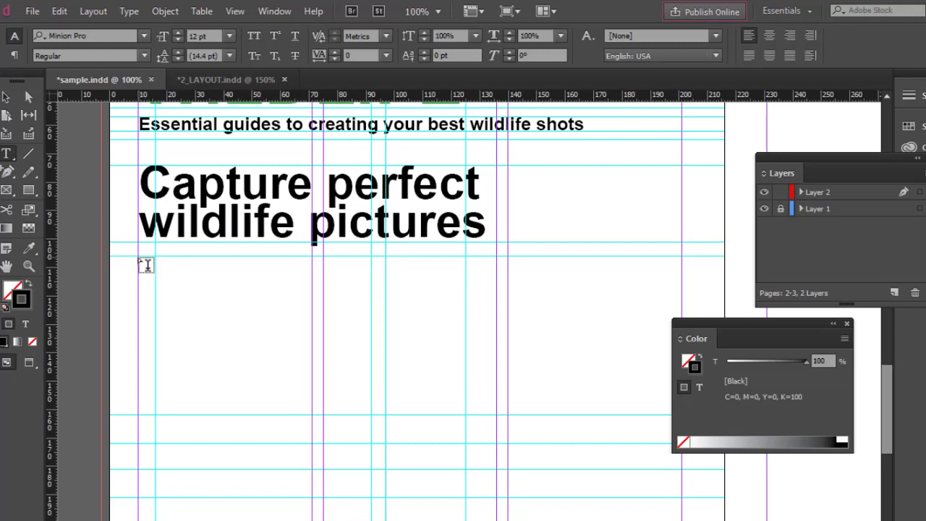
{"action": "left_click_drag", "start_coordinate": [138, 257], "coordinate": [371, 417]}
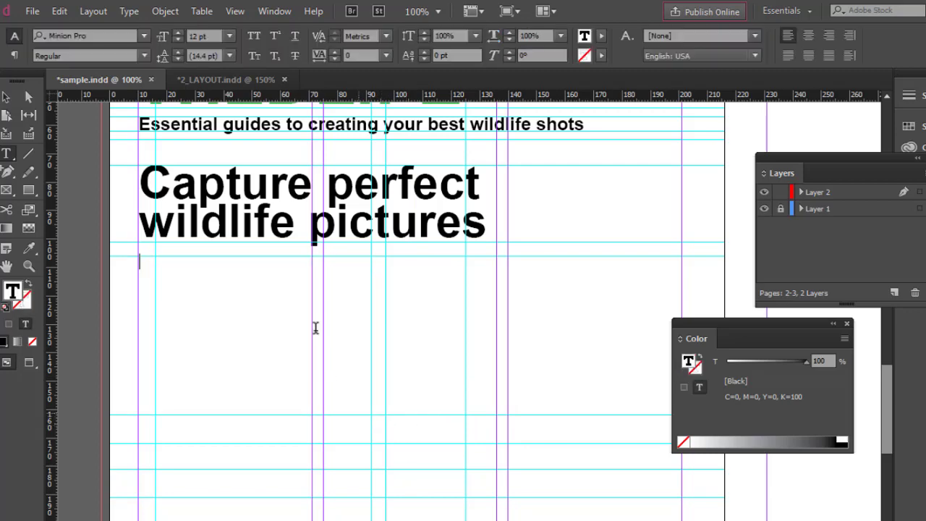
{"action": "left_click", "coordinate": [129, 11]}
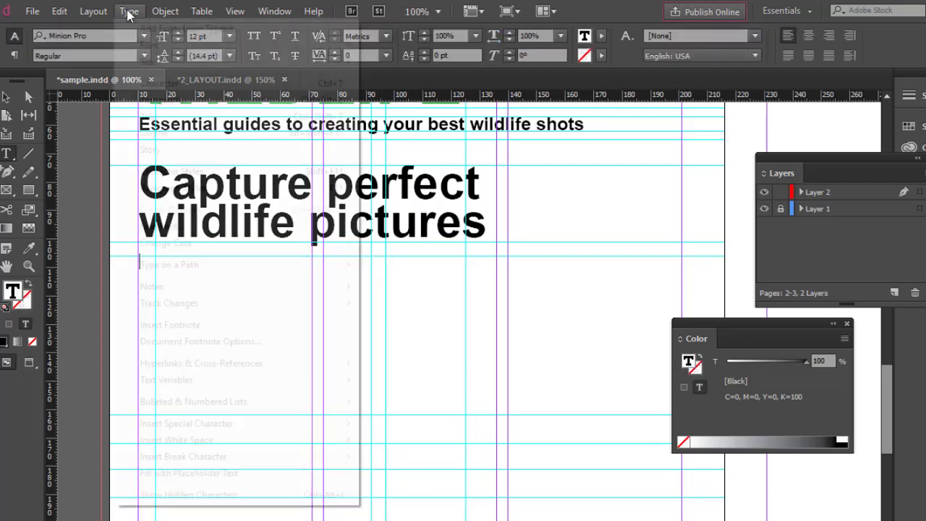
{"action": "left_click", "coordinate": [203, 472]}
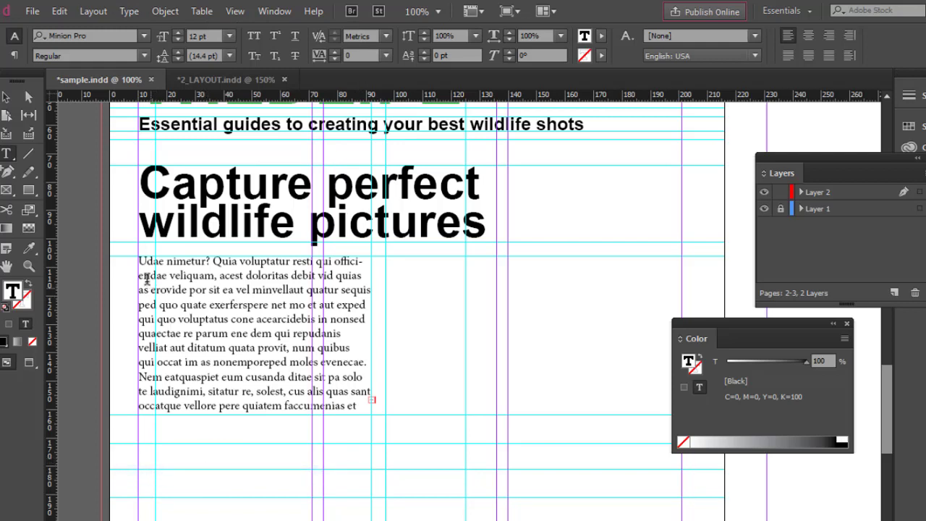
Format the visible placeholder text as Calibri Light at 10 pt with 15 pt leading.
{"action": "left_click_drag", "start_coordinate": [141, 259], "coordinate": [369, 410]}
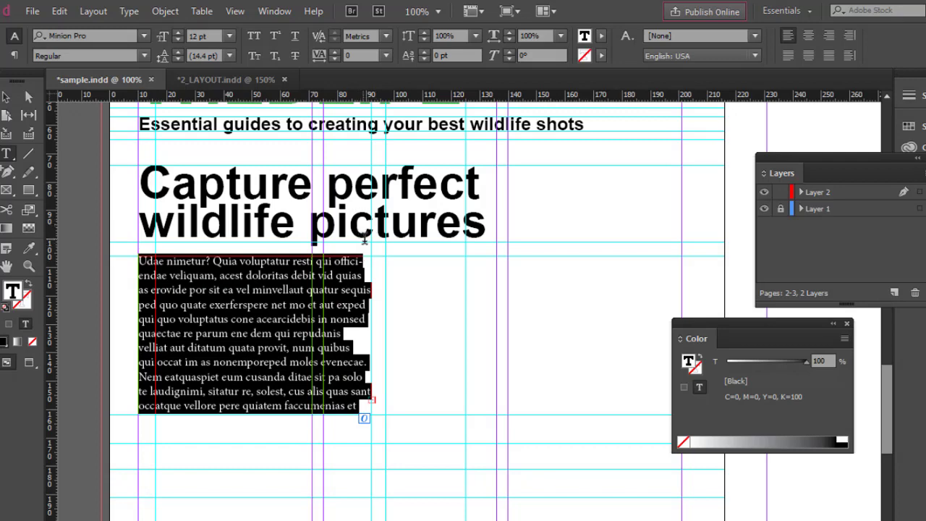
{"action": "left_click", "coordinate": [96, 37]}
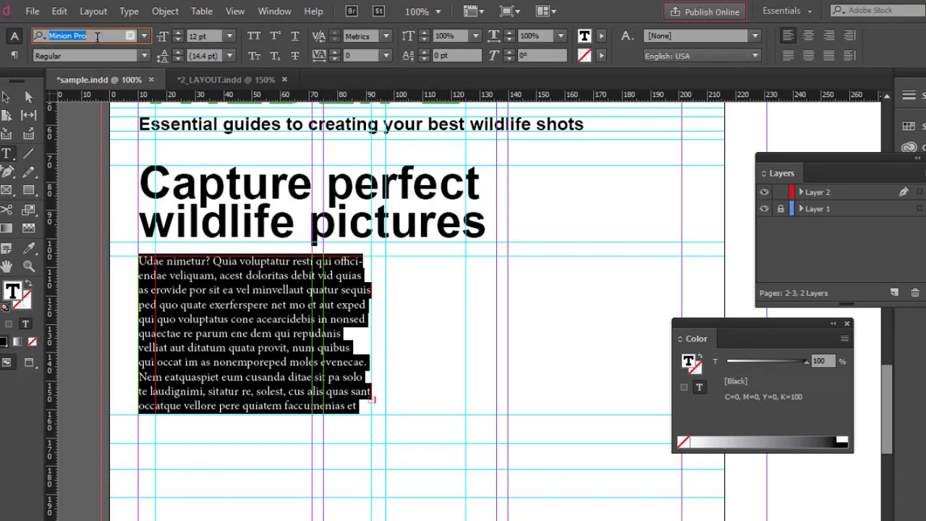
{"action": "type", "text": "cali"}
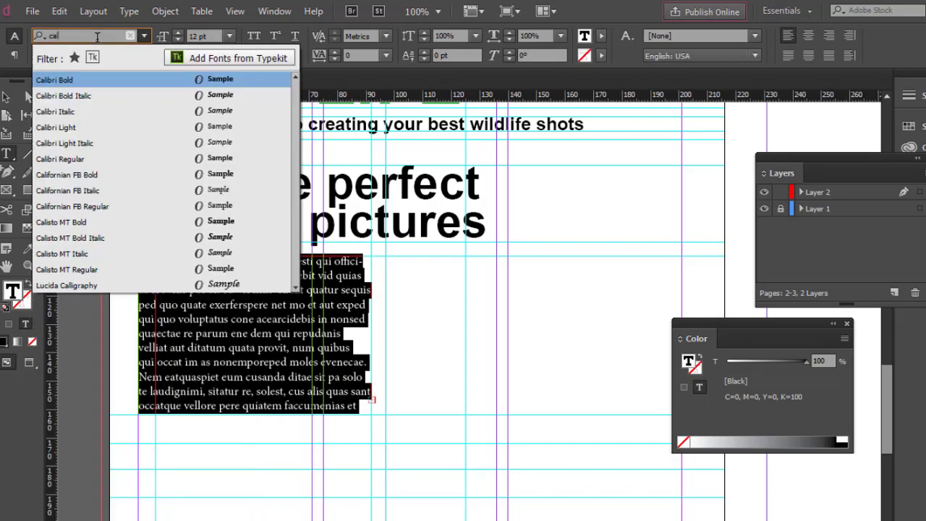
{"action": "left_click", "coordinate": [62, 127]}
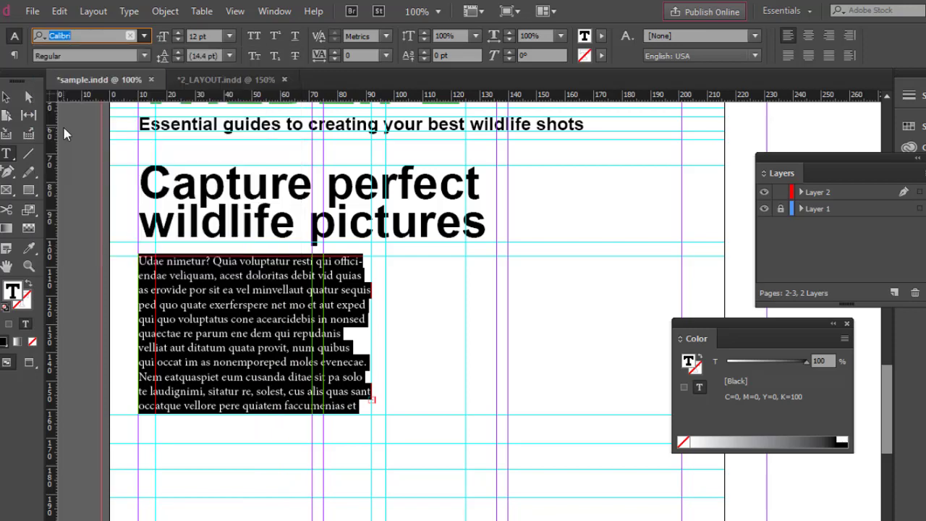
{"action": "left_click", "coordinate": [178, 40]}
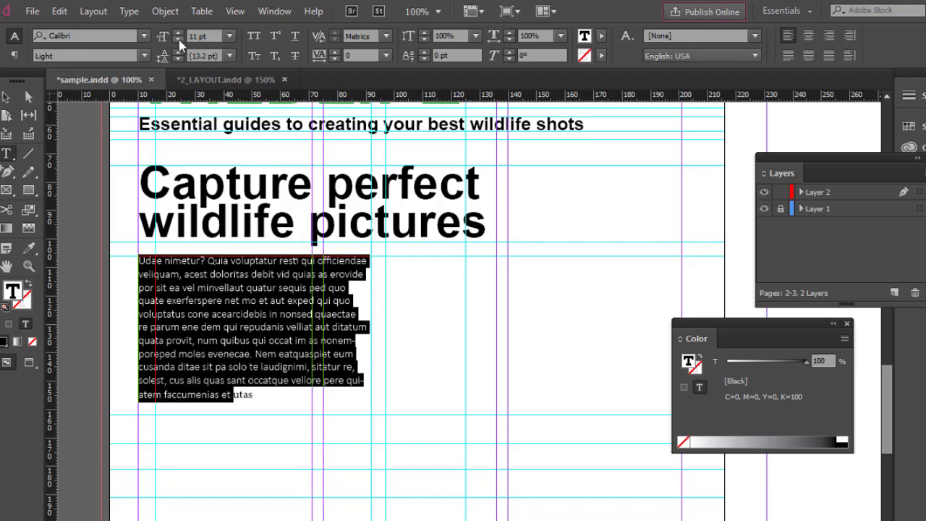
{"action": "left_click", "coordinate": [179, 40]}
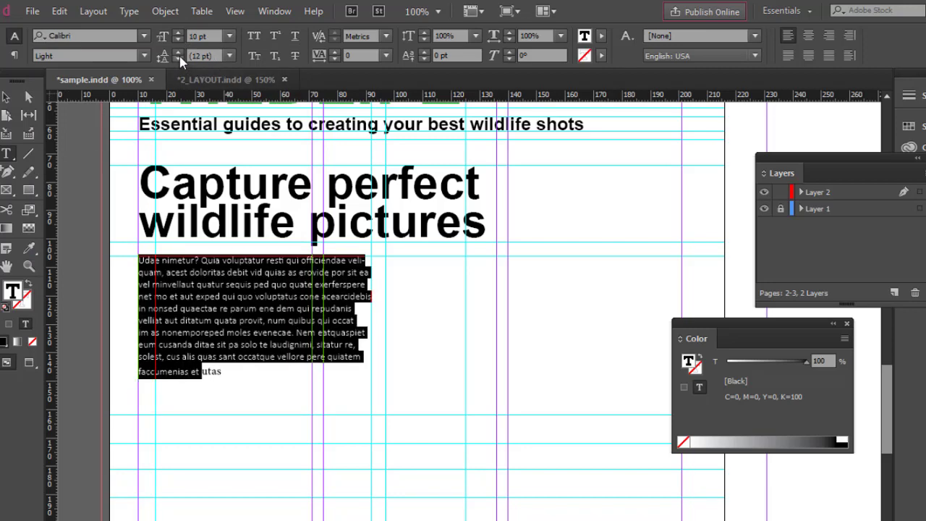
{"action": "left_click", "coordinate": [179, 53]}
{"action": "left_click", "coordinate": [178, 53]}
{"action": "left_click", "coordinate": [179, 53]}
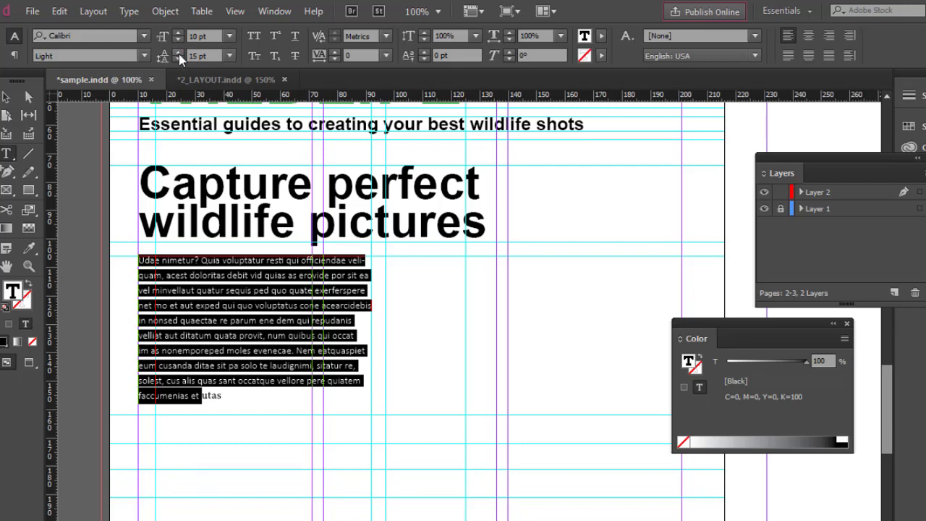
Examine the character formatting of the article text in 2_LAYOUT.indd, and return to sample.indd.
{"action": "left_click", "coordinate": [201, 83]}
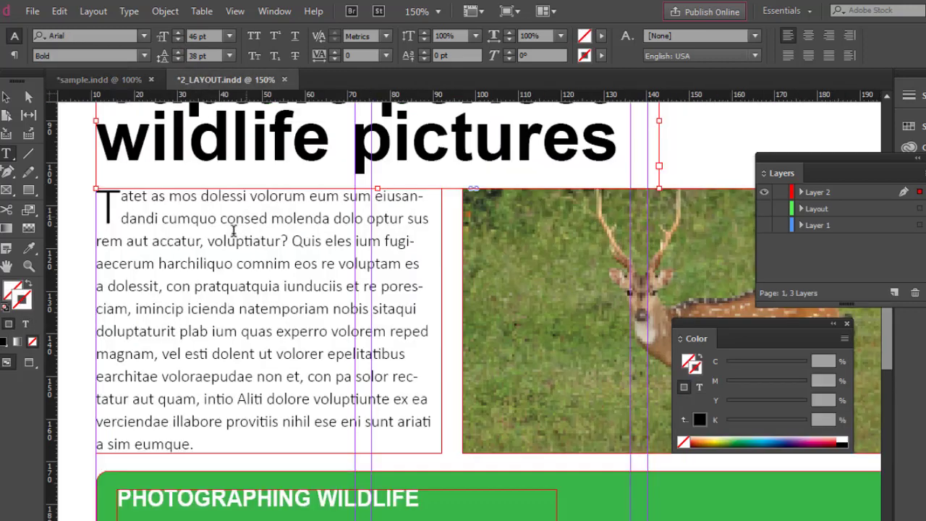
{"action": "left_click", "coordinate": [224, 241]}
{"action": "left_click_drag", "start_coordinate": [224, 241], "coordinate": [240, 284]}
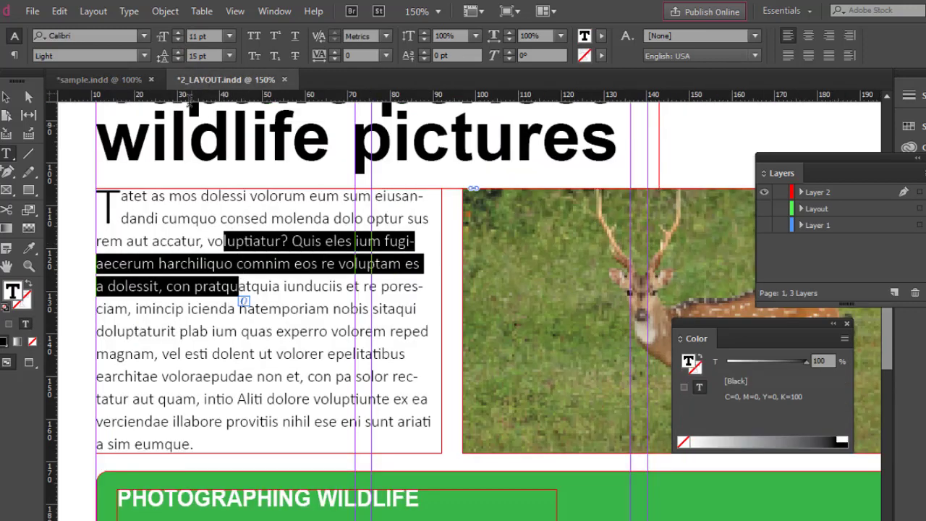
{"action": "left_click", "coordinate": [102, 80]}
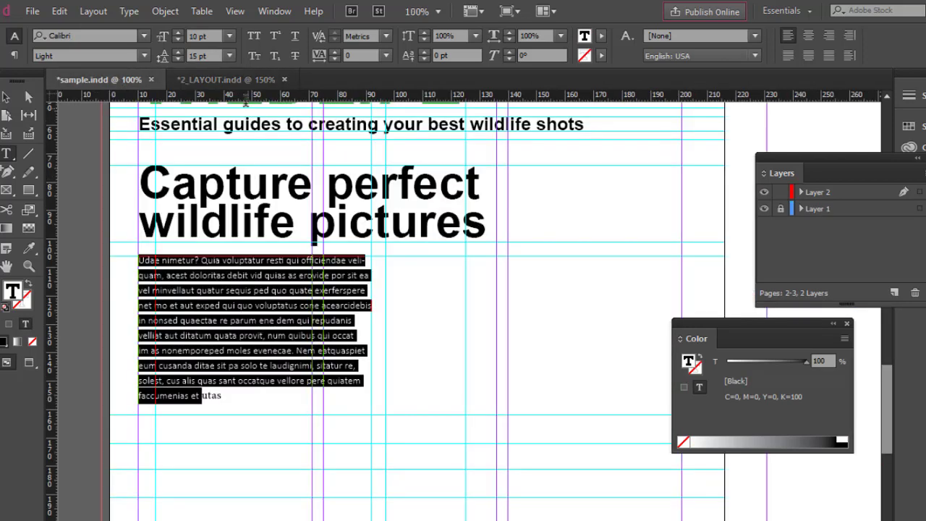
Replace the first letter of the article text with a capital T.
{"action": "left_click", "coordinate": [147, 259]}
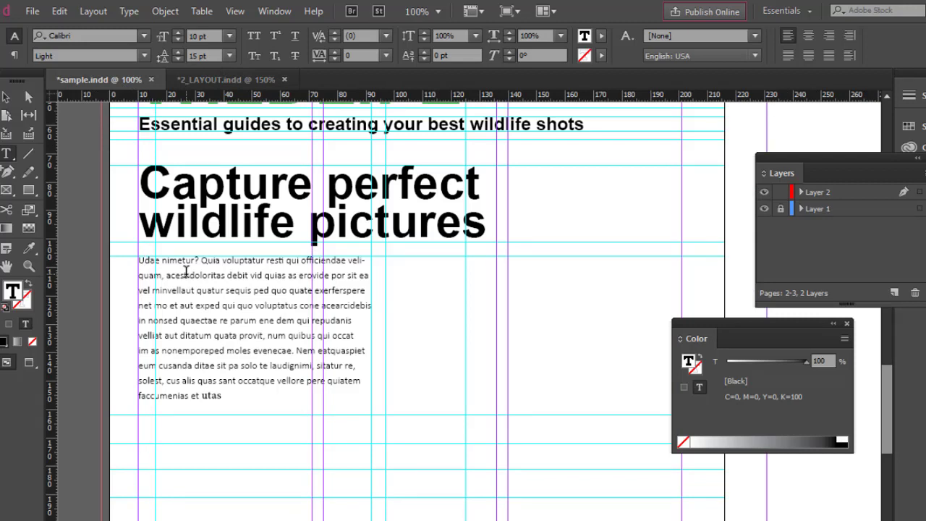
{"action": "key", "text": "BackSpace"}
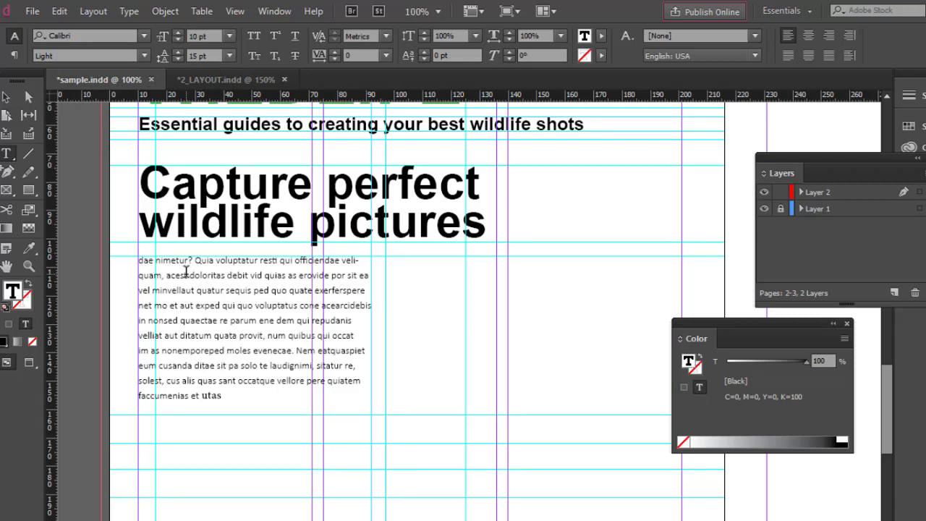
{"action": "type", "text": "T"}
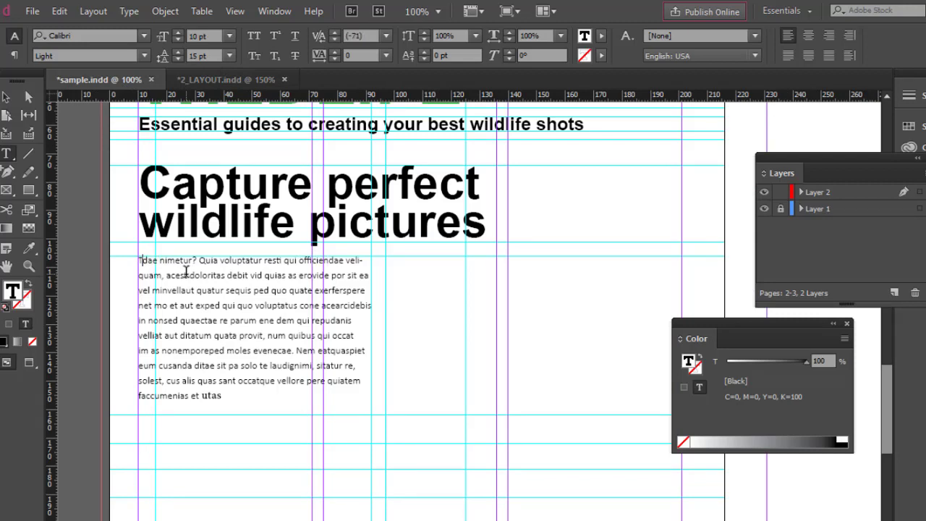
Give the article paragraph a drop cap two lines high, checking the setting against the reference article in 2_LAYOUT.indd.
{"action": "left_click", "coordinate": [15, 56]}
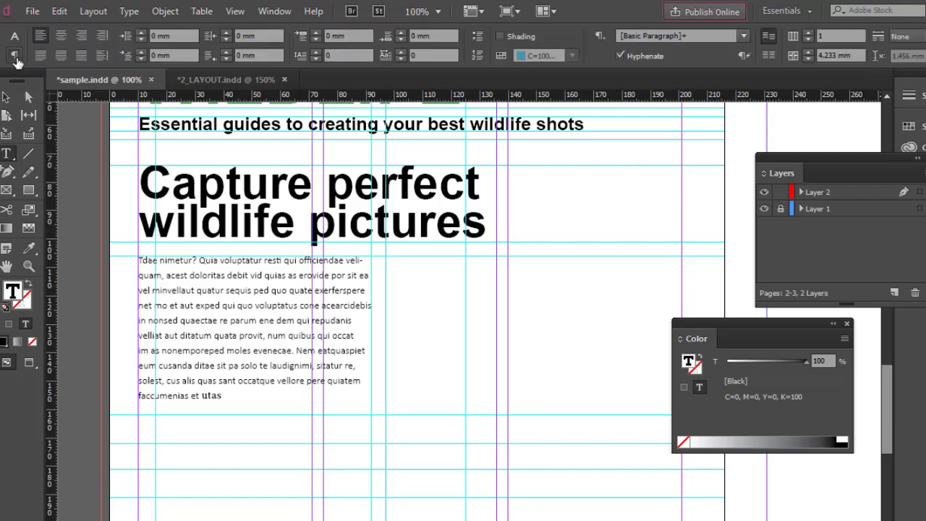
{"action": "left_click", "coordinate": [316, 53]}
{"action": "left_click", "coordinate": [316, 52]}
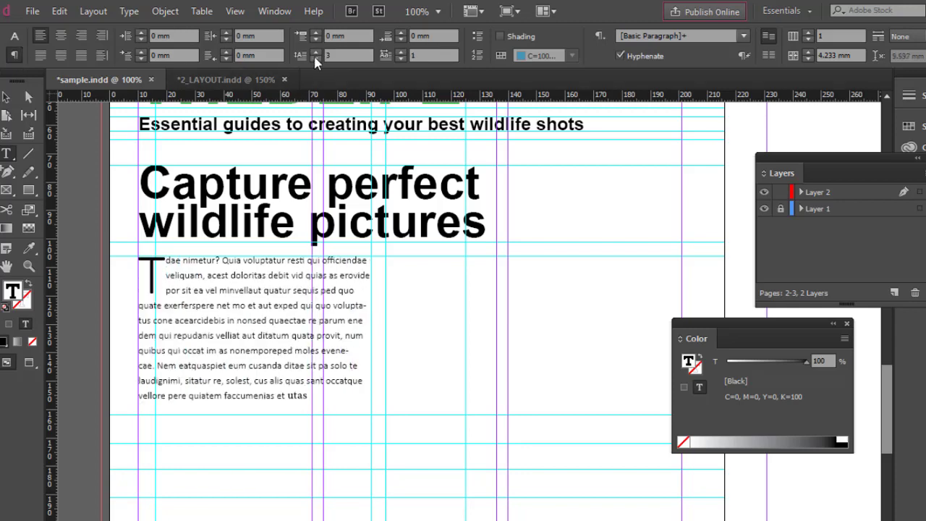
{"action": "left_click", "coordinate": [194, 78]}
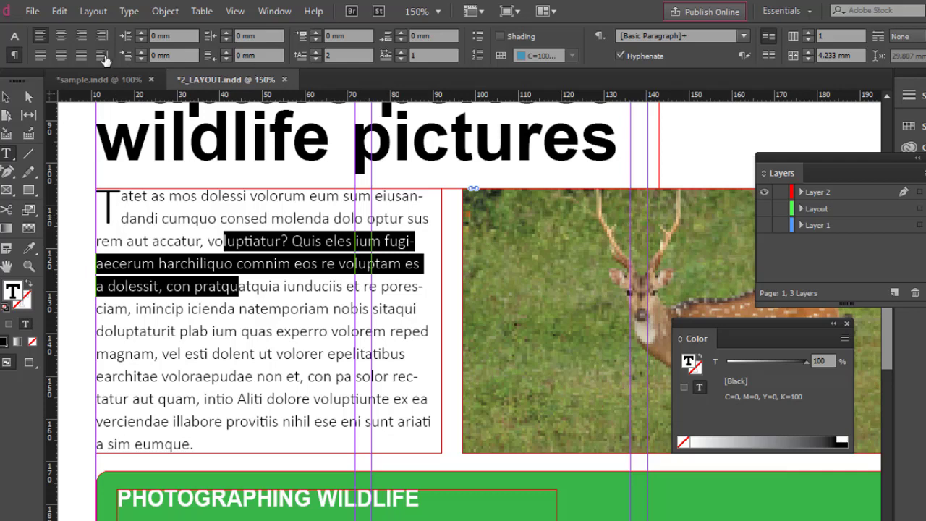
{"action": "left_click", "coordinate": [99, 79]}
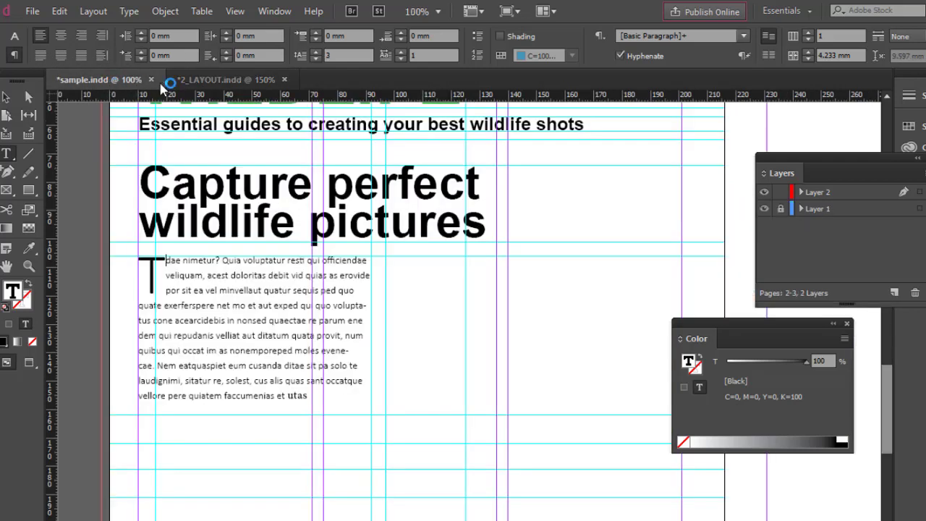
{"action": "left_click", "coordinate": [316, 58]}
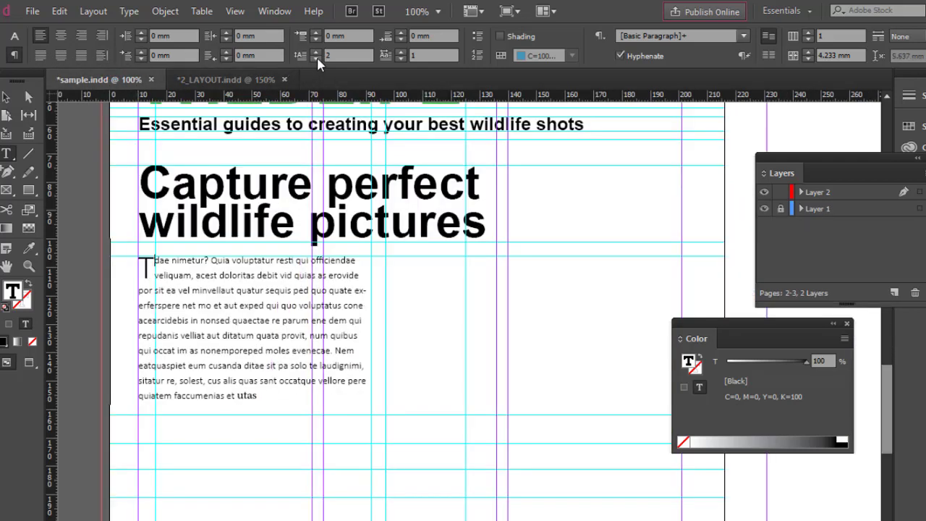
{"action": "left_click", "coordinate": [6, 97]}
{"action": "left_click", "coordinate": [427, 288]}
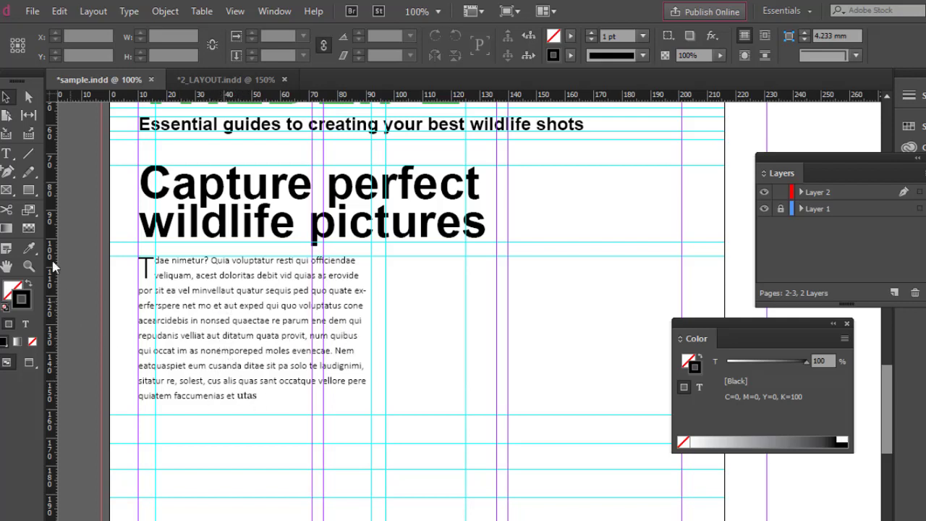
Delete the mismatched words at the end of the article and fill the rest of the frame with placeholder text.
{"action": "left_click", "coordinate": [5, 153]}
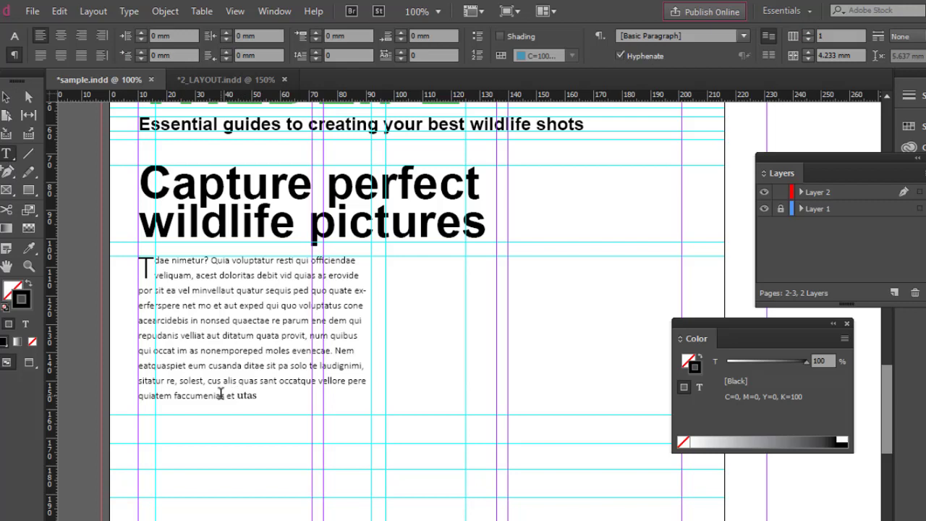
{"action": "left_click_drag", "start_coordinate": [177, 395], "coordinate": [254, 408]}
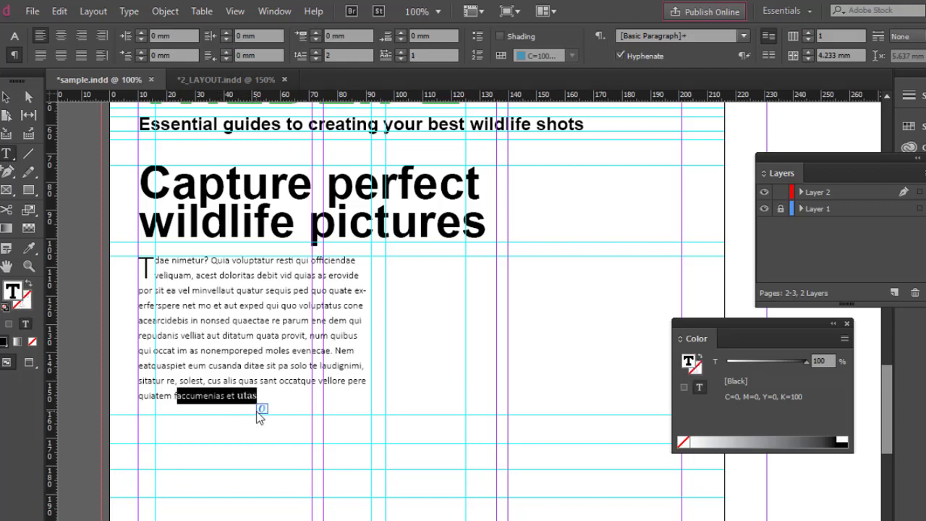
{"action": "key", "text": "BackSpace"}
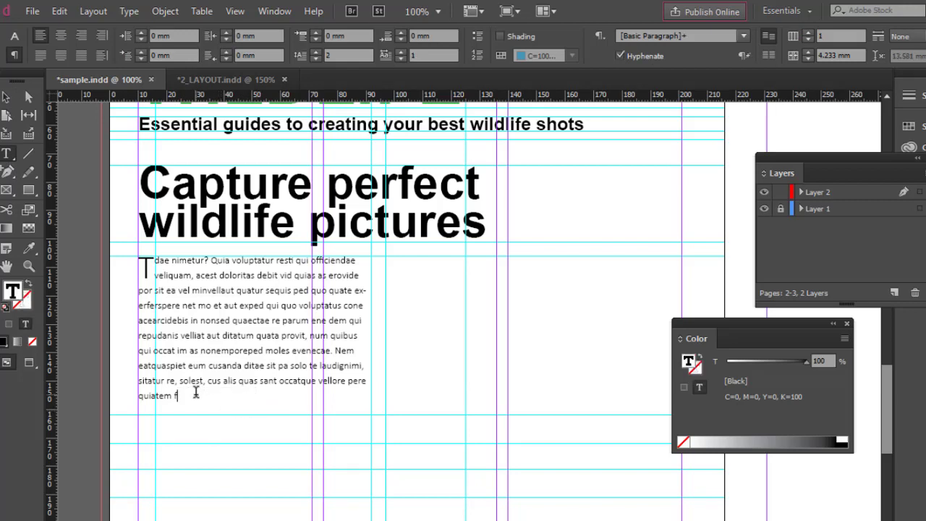
{"action": "left_click", "coordinate": [128, 11]}
{"action": "left_click", "coordinate": [189, 472]}
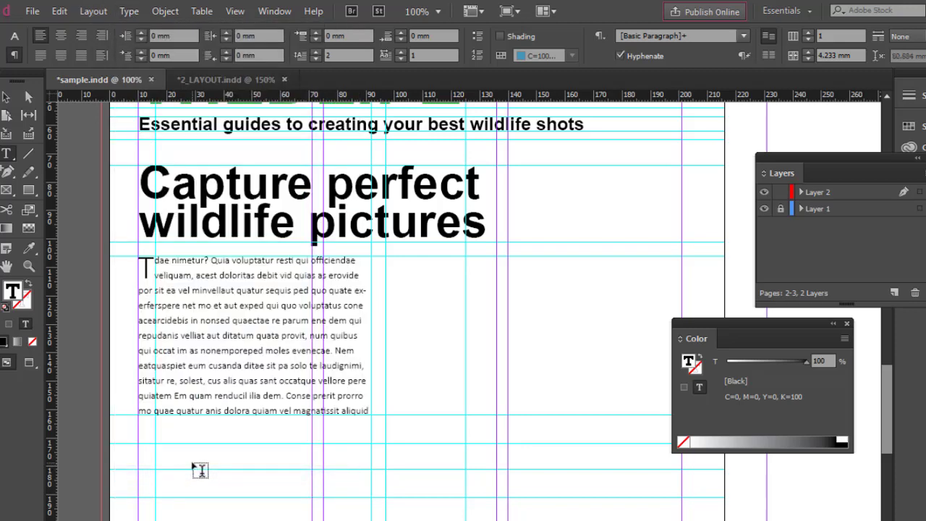
{"action": "key", "text": "Escape"}
Draw a rectangular picture frame about 104 by 56 mm beside the article text, extending to the page's outer margin.
{"action": "scroll", "coordinate": [582, 367], "scroll_direction": "up", "scroll_amount": 1}
{"action": "scroll", "coordinate": [582, 366], "scroll_direction": "right", "scroll_amount": 2}
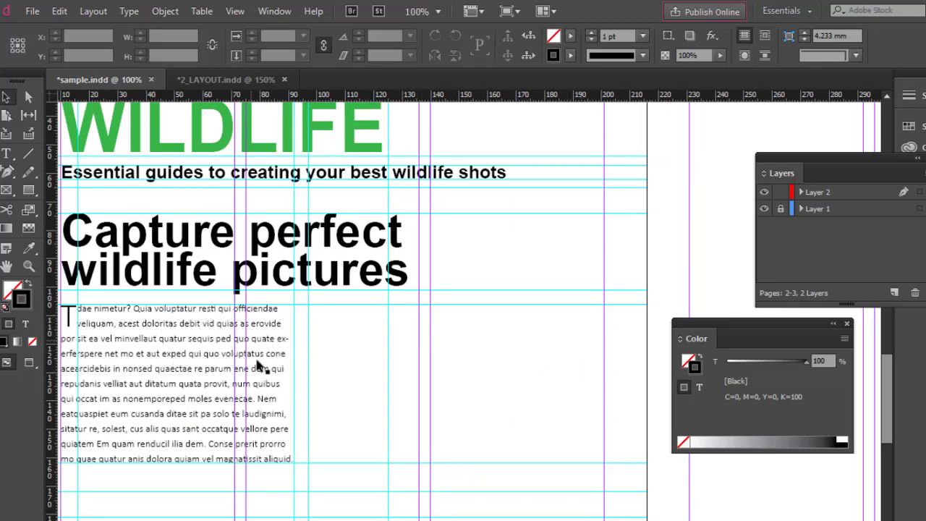
{"action": "left_click", "coordinate": [8, 191]}
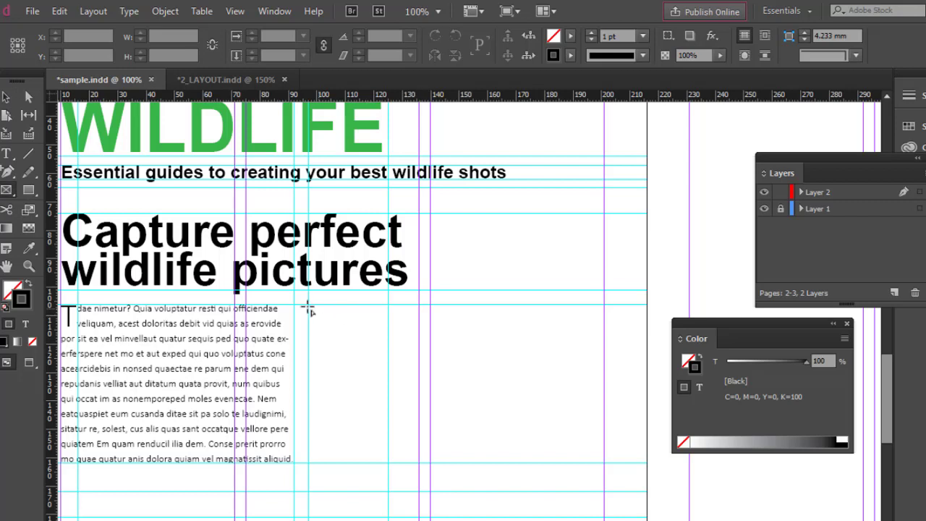
{"action": "mouse_move", "coordinate": [309, 308]}
{"action": "left_mouse_down"}
{"action": "mouse_move", "coordinate": [457, 363]}
{"action": "mouse_move", "coordinate": [569, 428]}
{"action": "mouse_move", "coordinate": [604, 463]}
{"action": "left_mouse_up"}
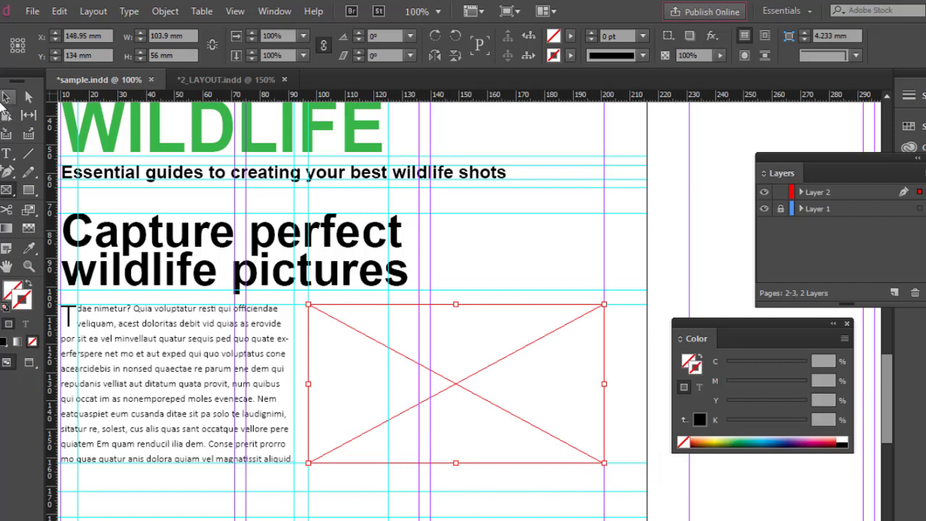
Place the single-deer photo, the second image in the 2_LAYOUT Folder's Links folder, into the empty picture frame.
{"action": "left_click", "coordinate": [6, 97]}
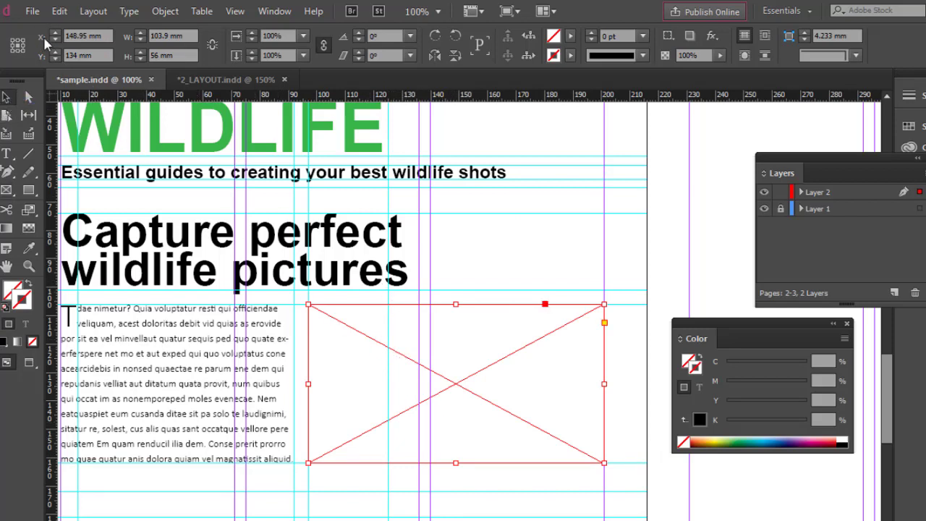
{"action": "left_click", "coordinate": [34, 13]}
{"action": "left_click", "coordinate": [66, 204]}
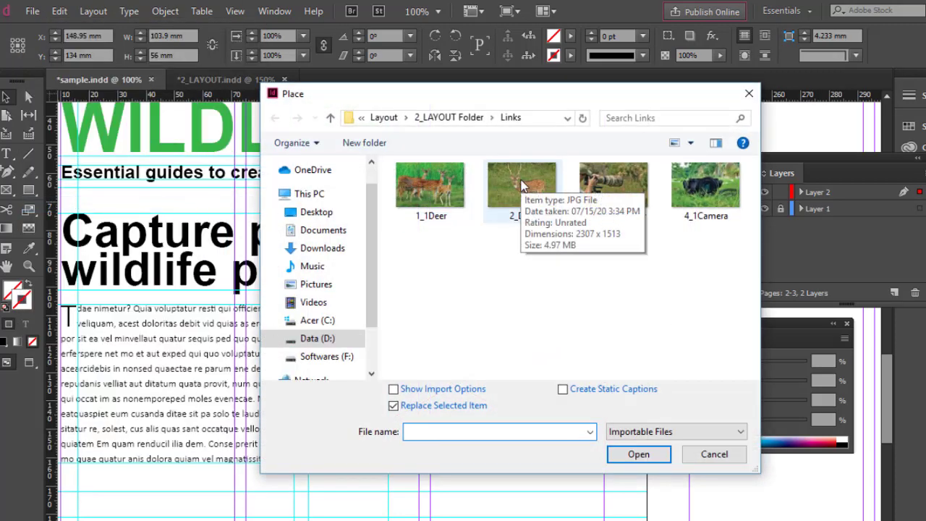
{"action": "left_click", "coordinate": [523, 185]}
{"action": "left_click", "coordinate": [637, 454]}
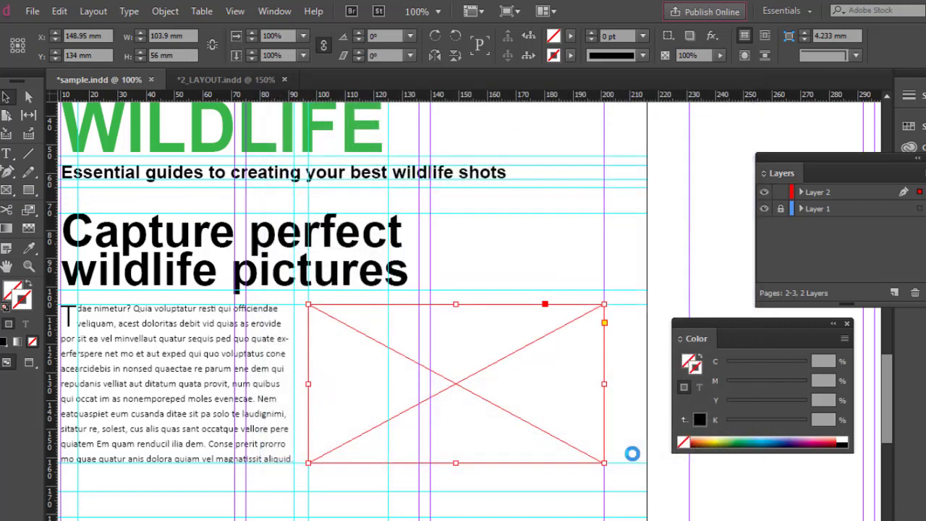
{"action": "right_click", "coordinate": [474, 370]}
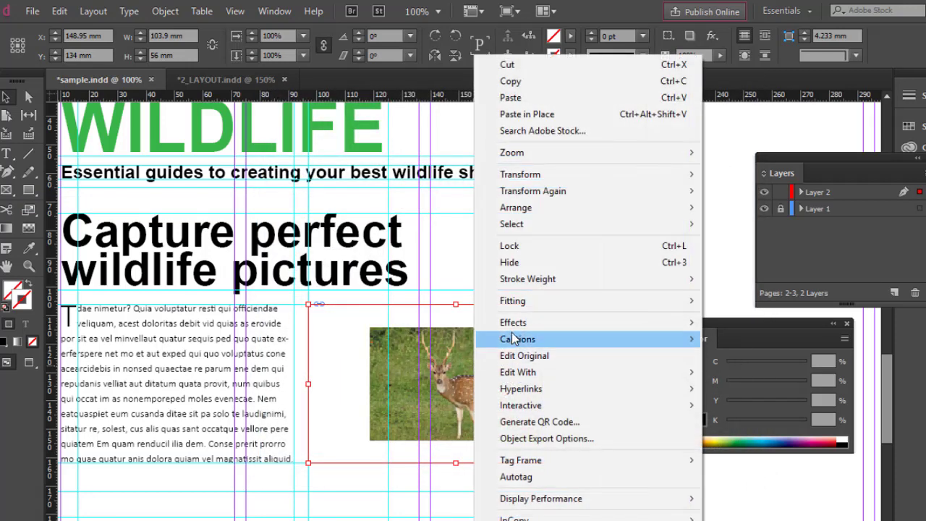
{"action": "mouse_move", "coordinate": [516, 308]}
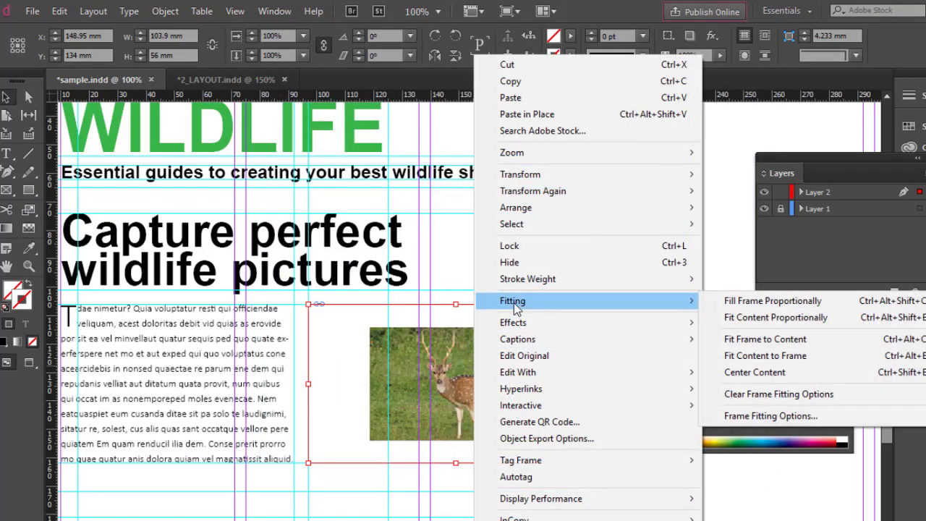
{"action": "left_click", "coordinate": [447, 351]}
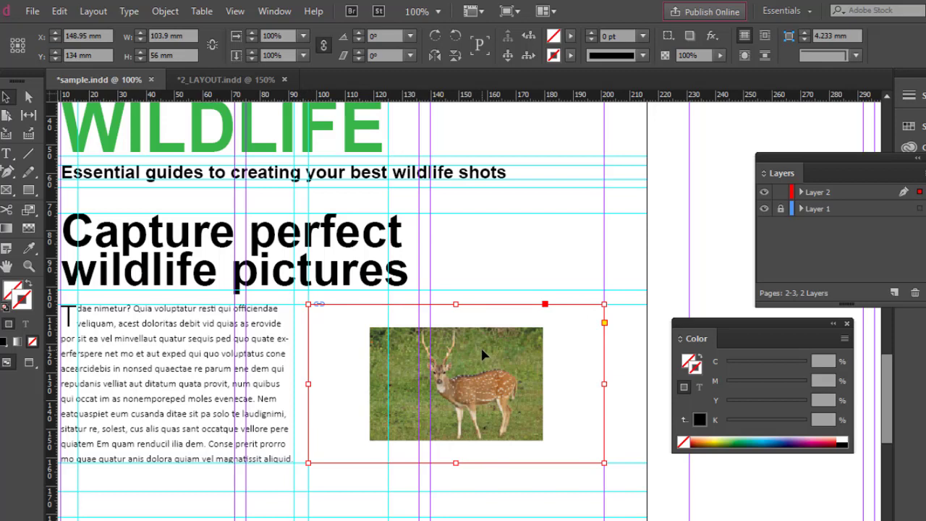
Review the link information of the placed 2_Deer.jpg, including its actual and effective PPI.
{"action": "left_click", "coordinate": [266, 14]}
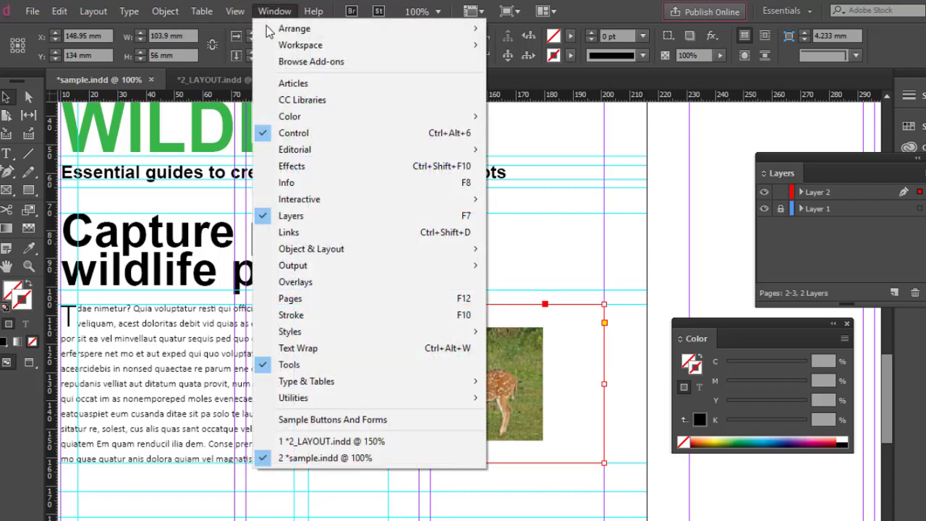
{"action": "left_click", "coordinate": [284, 236]}
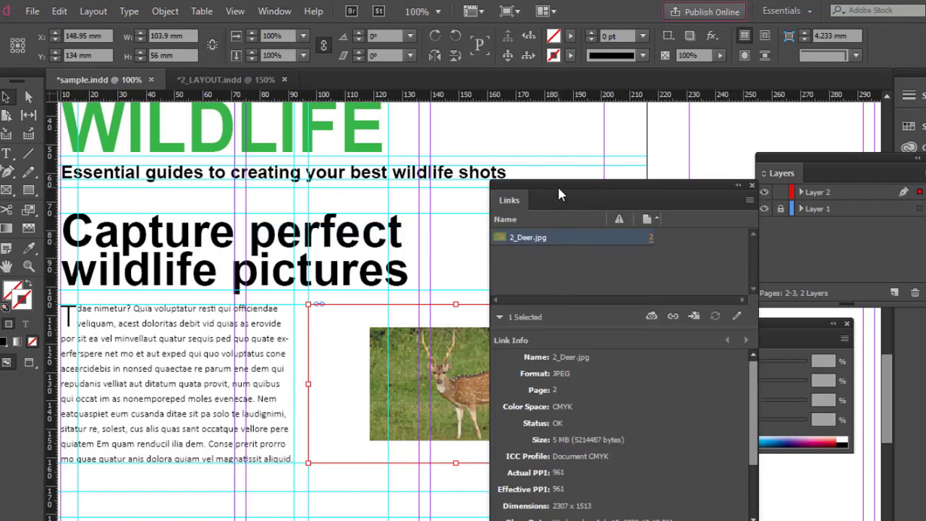
{"action": "left_click_drag", "start_coordinate": [559, 192], "coordinate": [492, 140]}
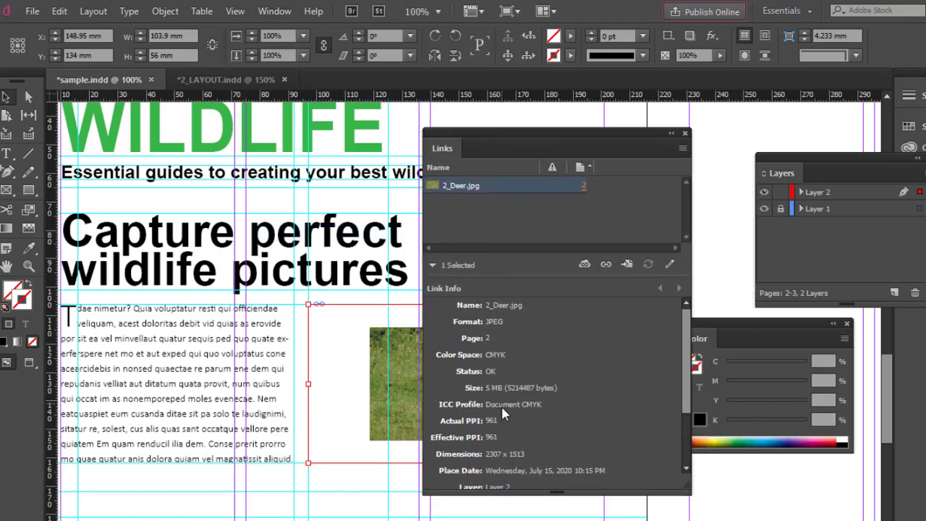
{"action": "scroll", "coordinate": [501, 404], "scroll_direction": "down", "scroll_amount": 2}
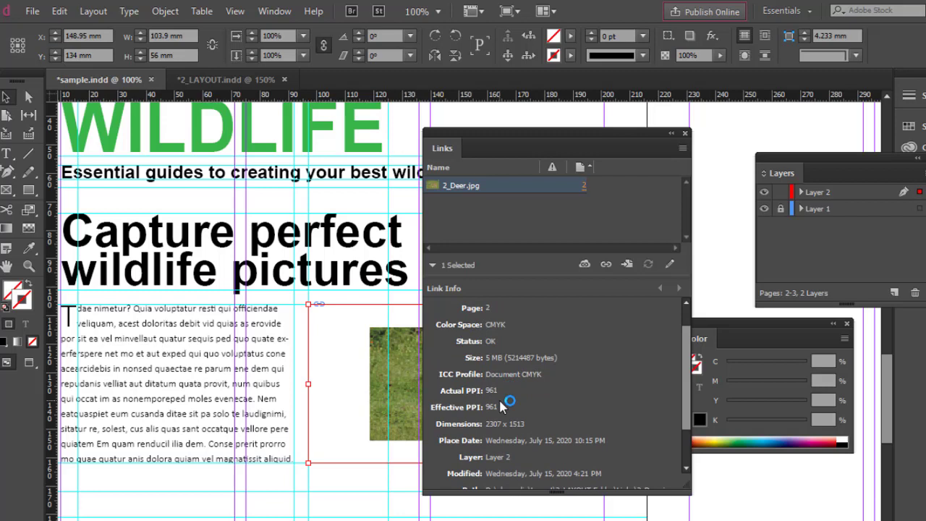
{"action": "scroll", "coordinate": [503, 407], "scroll_direction": "down", "scroll_amount": 1}
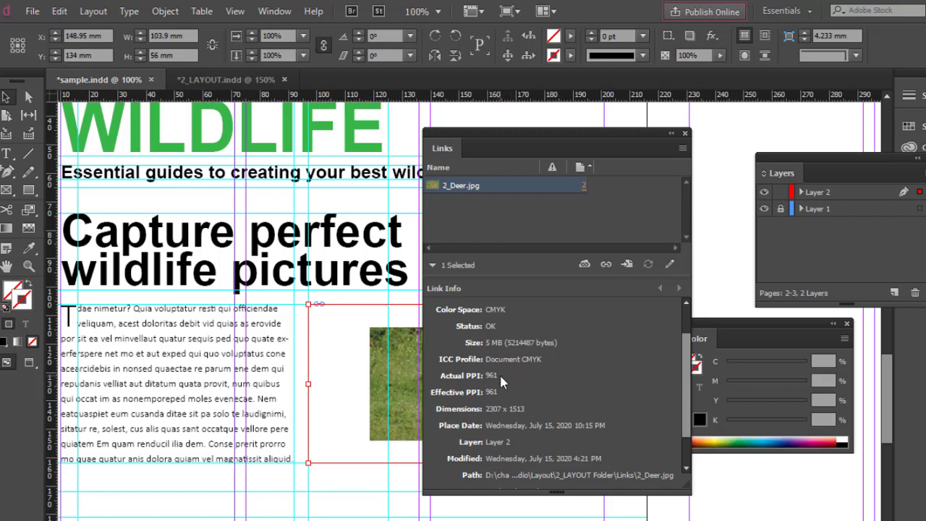
{"action": "left_click", "coordinate": [500, 376]}
{"action": "left_click", "coordinate": [685, 134]}
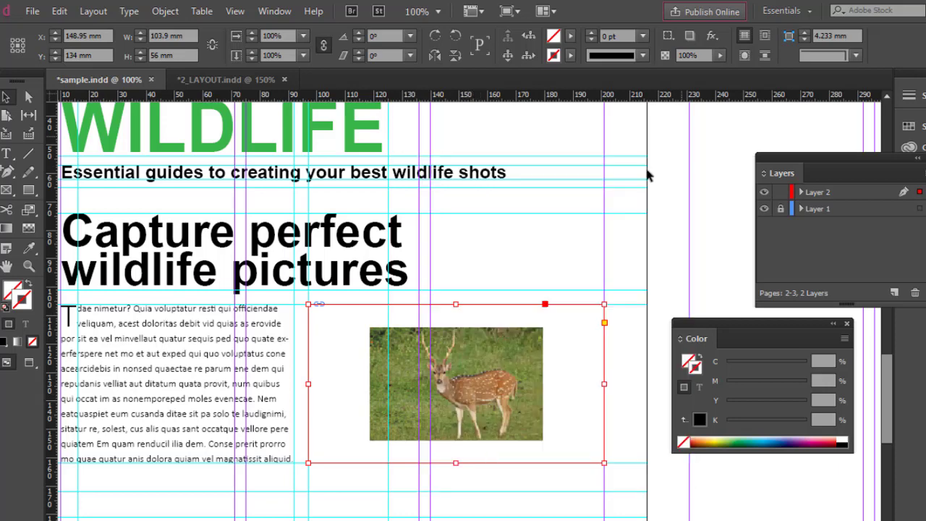
Fit the deer photo with Fill Frame Proportionally and preview the page without guides.
{"action": "right_click", "coordinate": [456, 370]}
{"action": "mouse_move", "coordinate": [506, 304]}
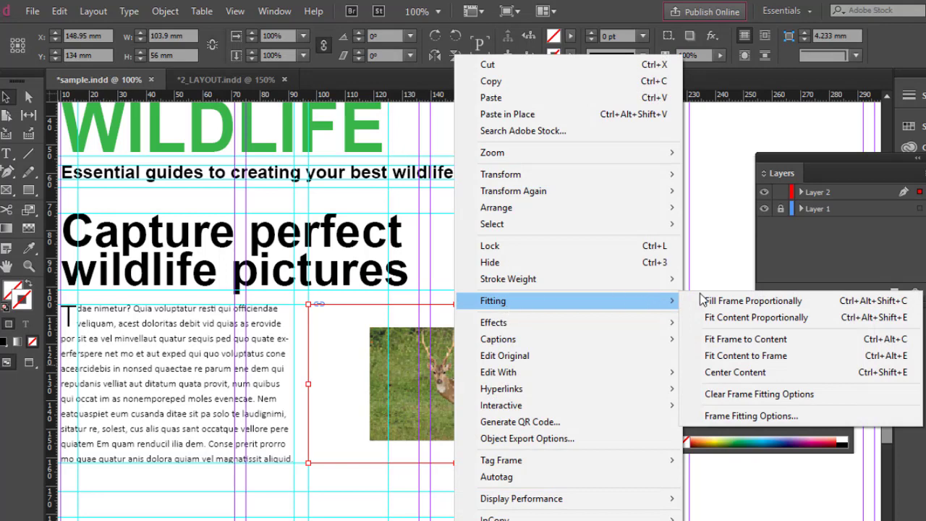
{"action": "left_click", "coordinate": [722, 300]}
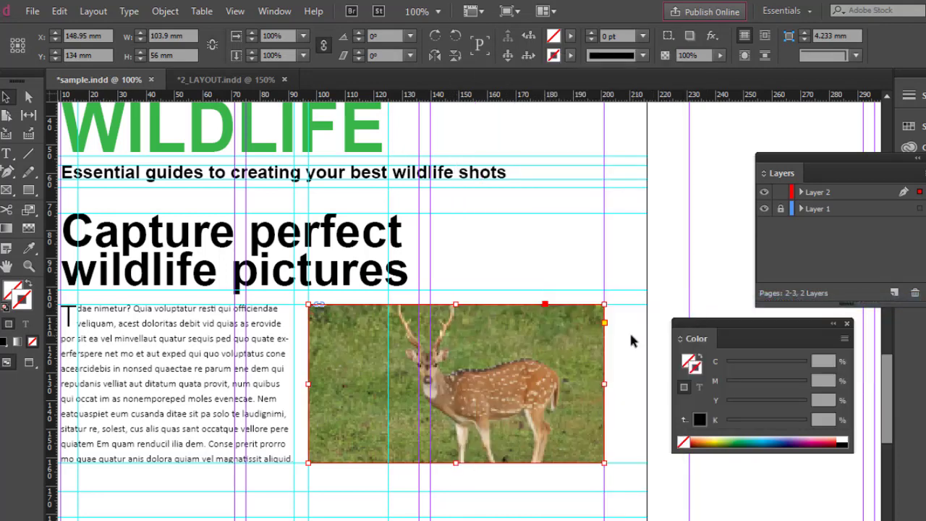
{"action": "left_click", "coordinate": [630, 340]}
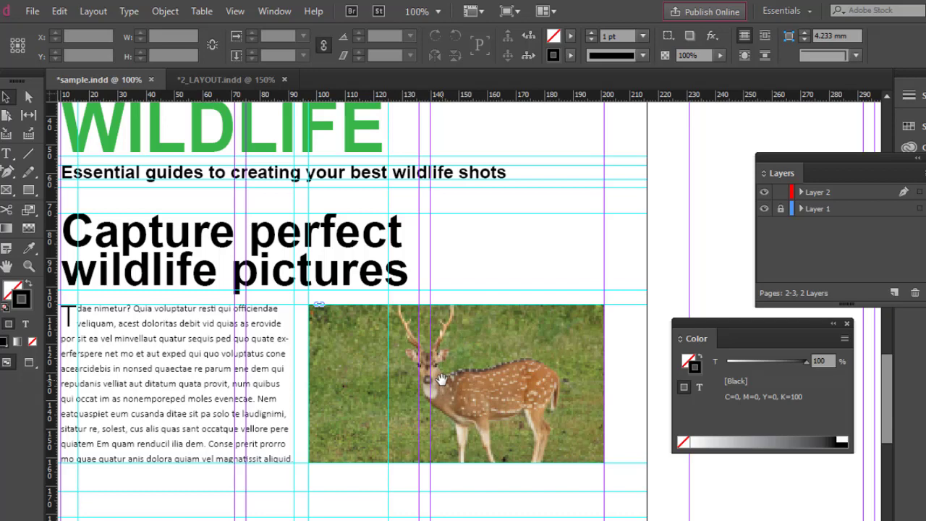
{"action": "key", "text": "w"}
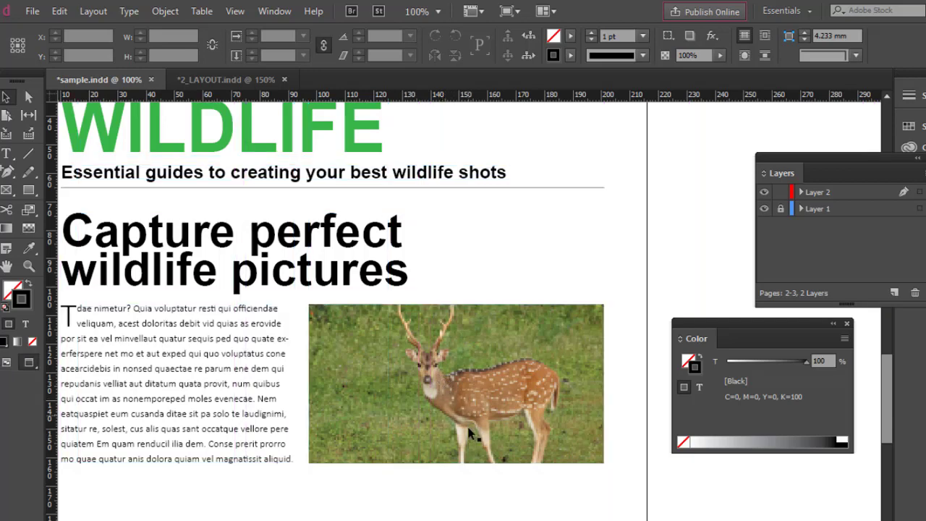
Set the display performance to High Quality Display and inspect the deer photo at 150% zoom.
{"action": "left_click", "coordinate": [236, 11]}
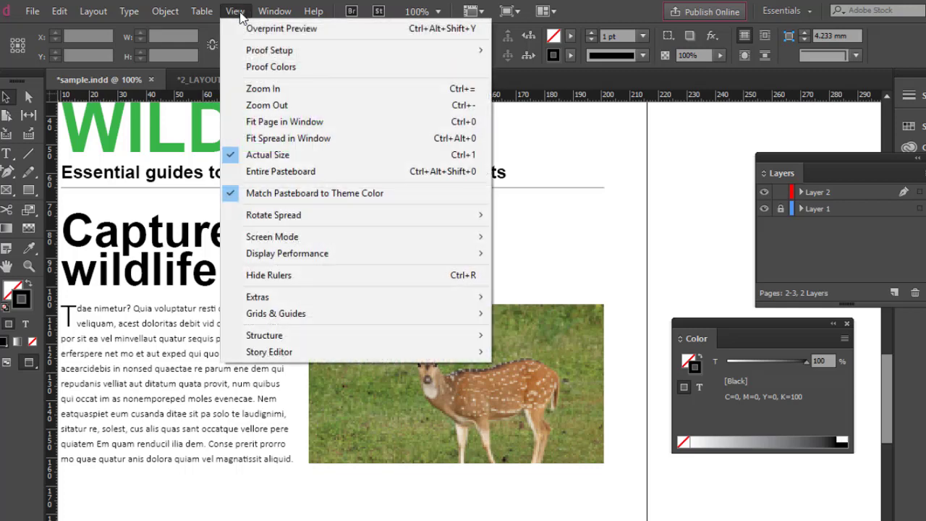
{"action": "mouse_move", "coordinate": [350, 253]}
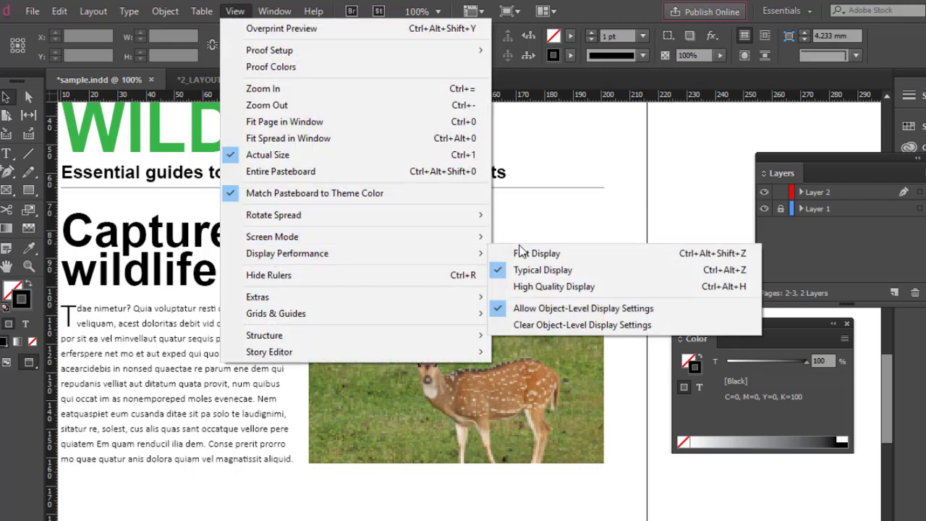
{"action": "left_click", "coordinate": [537, 287]}
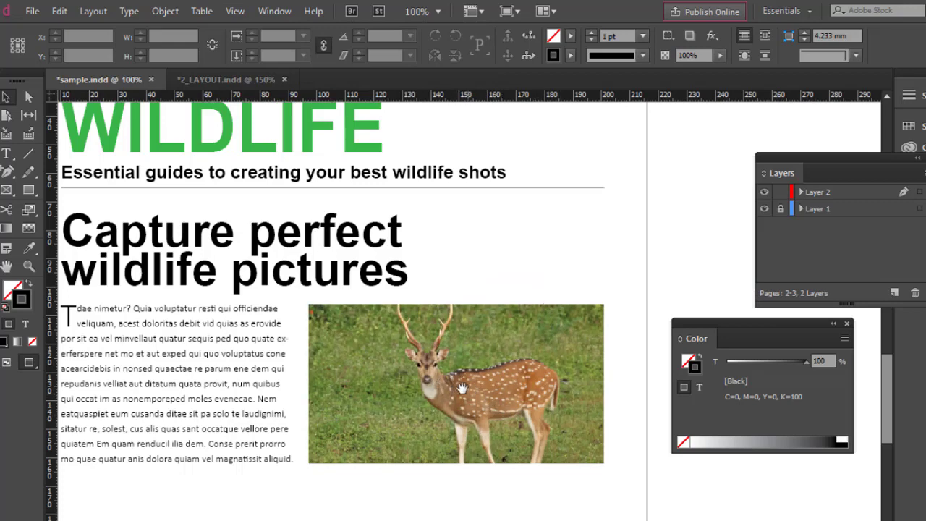
{"action": "key", "text": "ctrl+equal"}
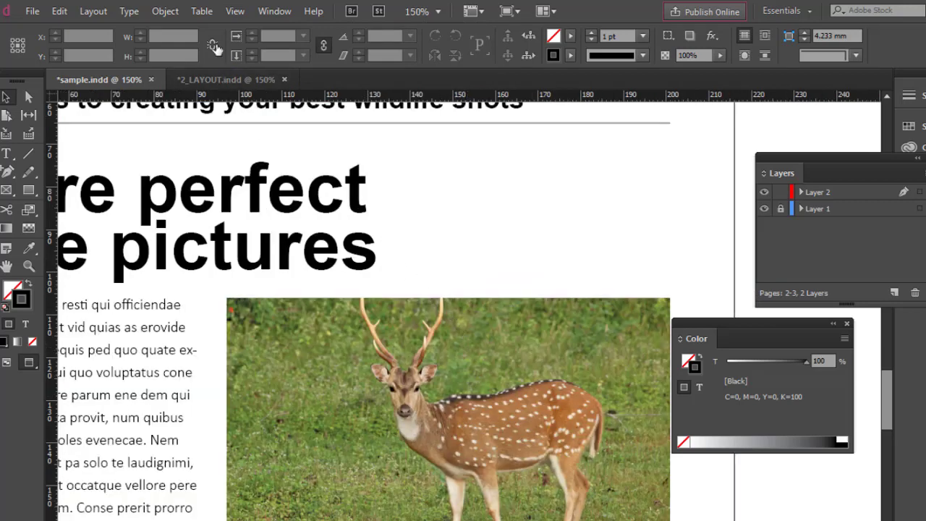
Return the display performance to Typical Display, check the photo, and bring back the guides at 100% zoom.
{"action": "left_click", "coordinate": [229, 12]}
{"action": "mouse_move", "coordinate": [287, 259]}
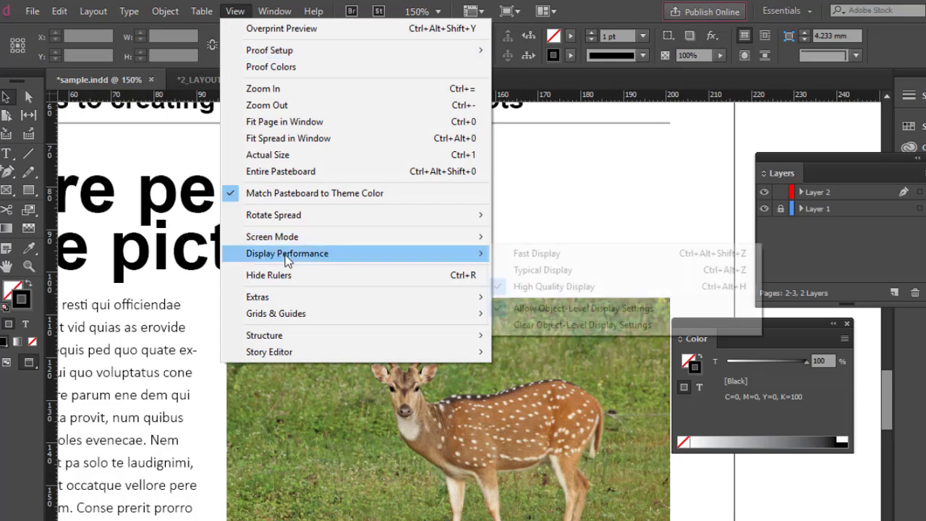
{"action": "left_click", "coordinate": [561, 272]}
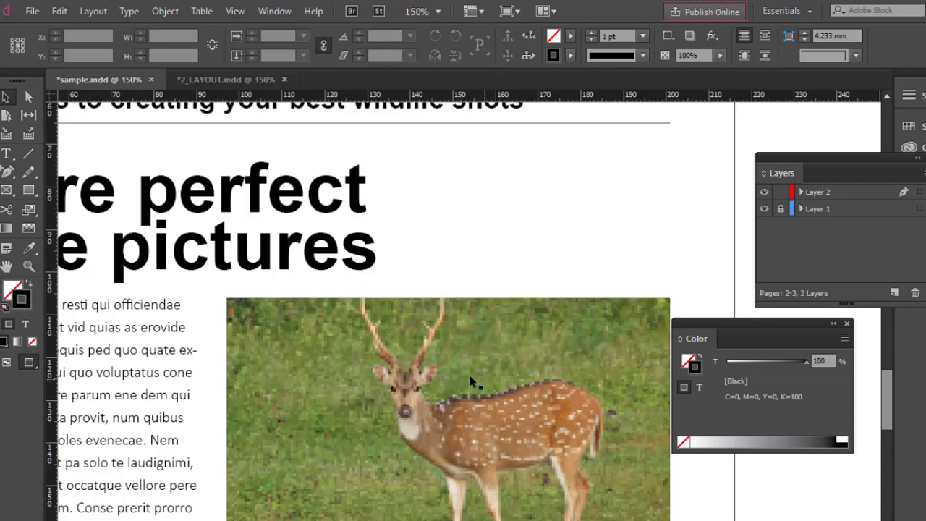
{"action": "left_click_drag", "start_coordinate": [395, 342], "coordinate": [440, 247]}
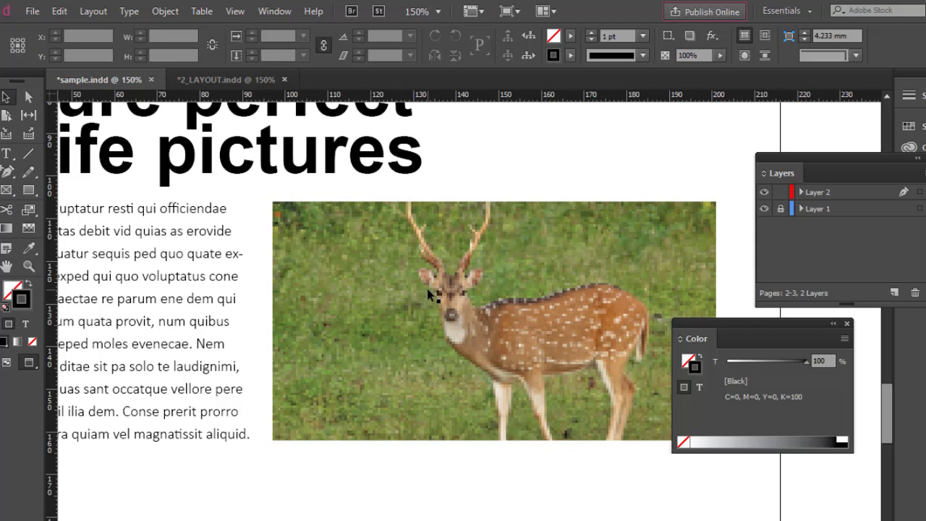
{"action": "key", "text": "ctrl+minus"}
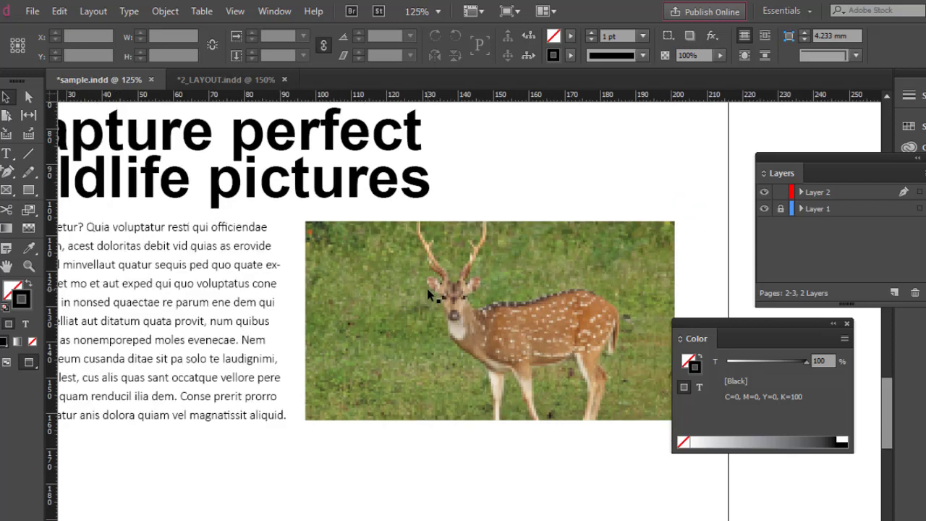
{"action": "key", "text": "ctrl+minus"}
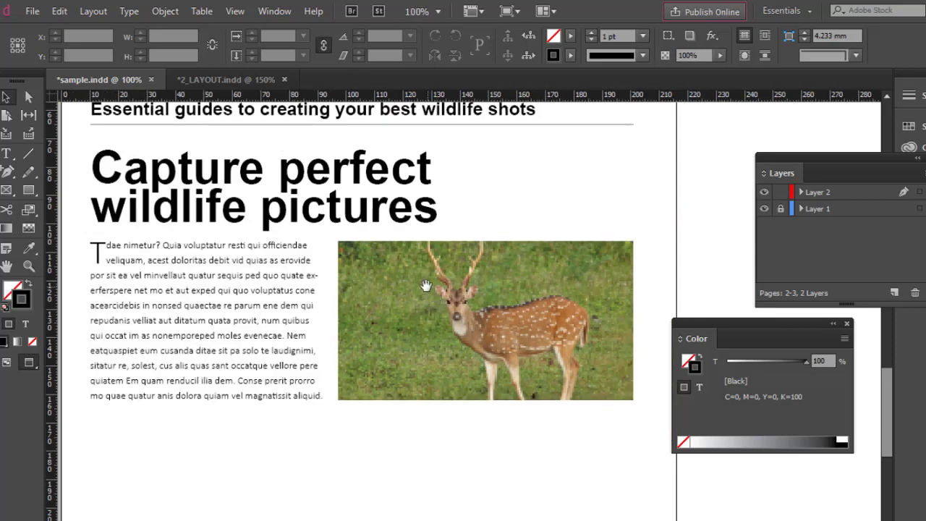
{"action": "left_click_drag", "start_coordinate": [408, 274], "coordinate": [431, 330]}
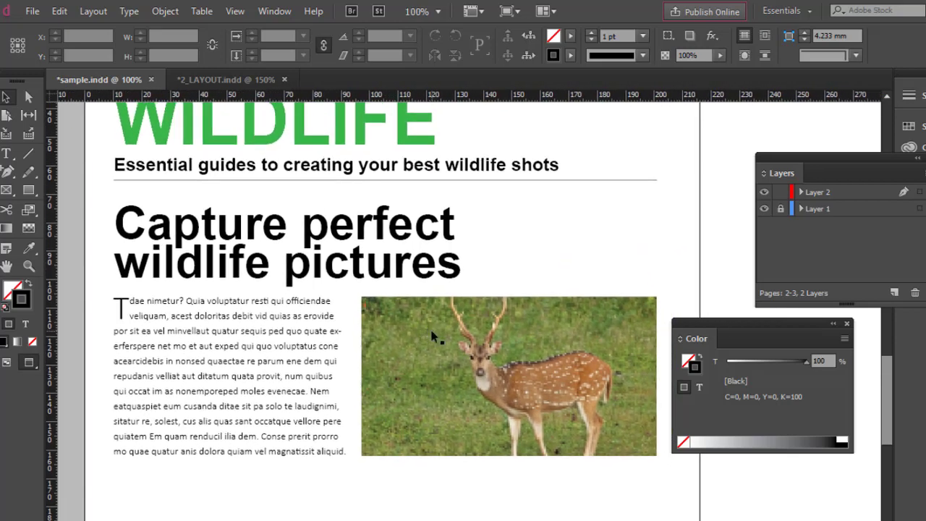
{"action": "key", "text": "w"}
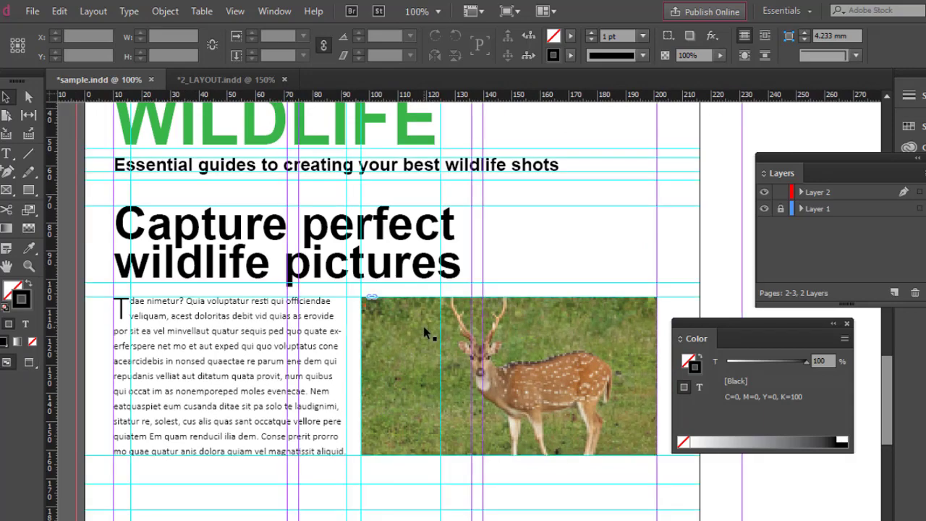
Examine the reference page in 2_LAYOUT.indd, especially the green PHOTOGRAPHING WILDLIFE banner, the three numbered photo columns and the page header.
{"action": "left_click_drag", "start_coordinate": [388, 345], "coordinate": [393, 210]}
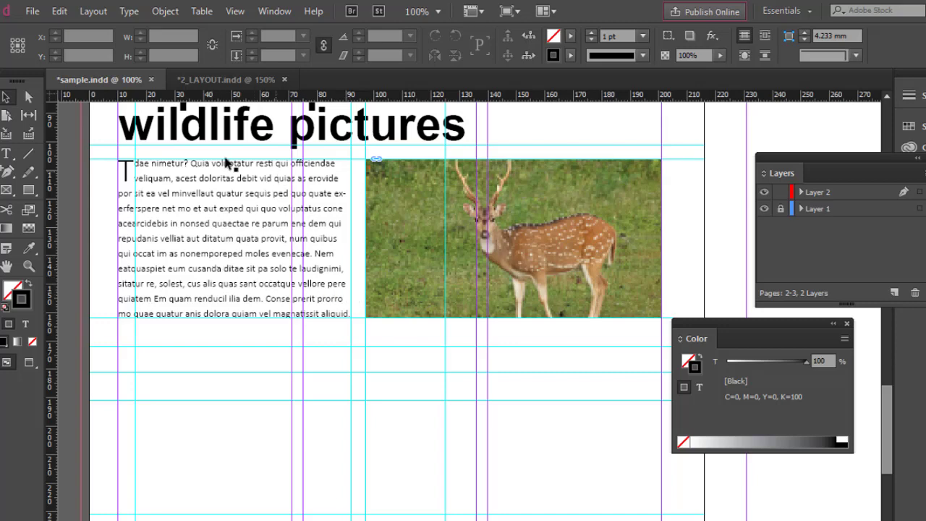
{"action": "left_click", "coordinate": [212, 77]}
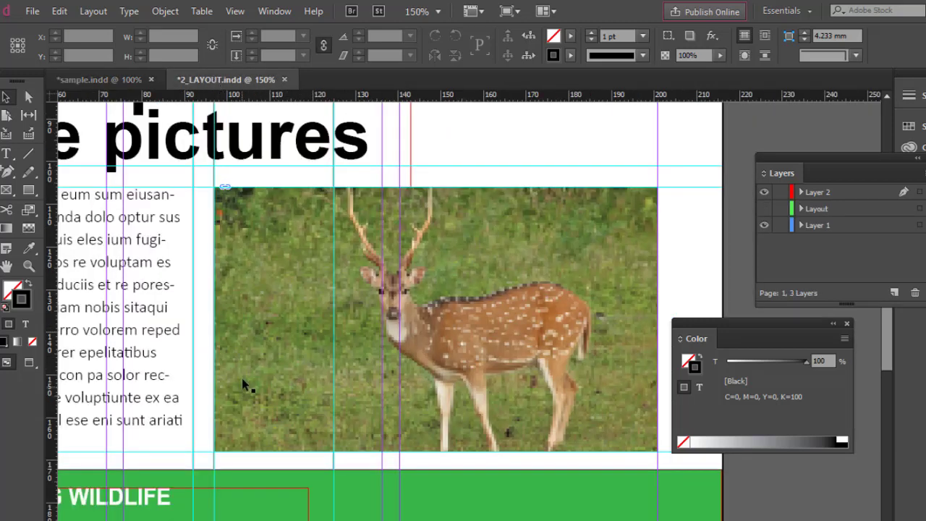
{"action": "key", "text": "ctrl+minus"}
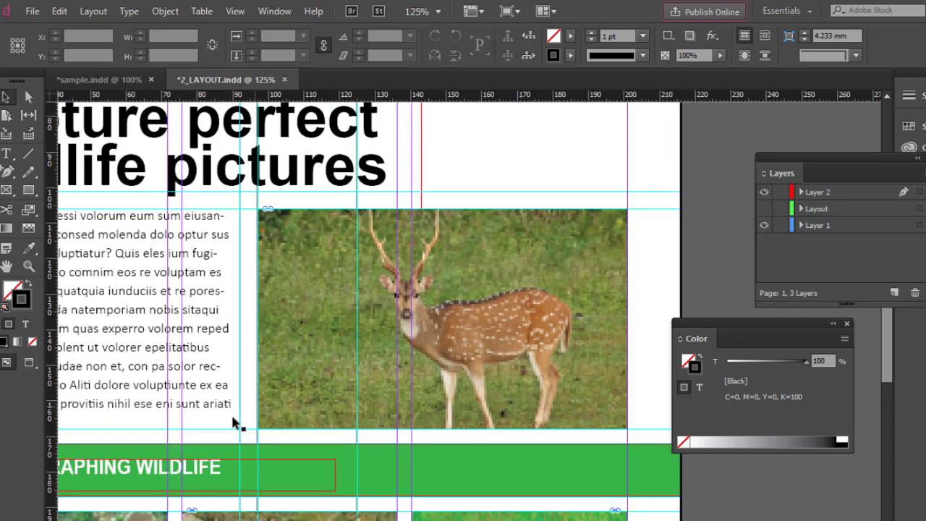
{"action": "left_click_drag", "start_coordinate": [233, 423], "coordinate": [363, 252]}
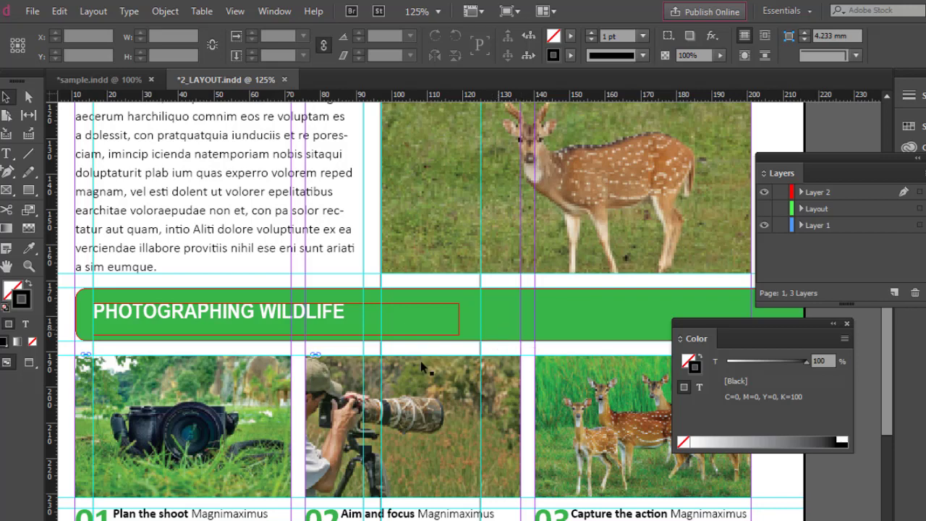
{"action": "scroll", "coordinate": [332, 378], "scroll_direction": "down", "scroll_amount": 1}
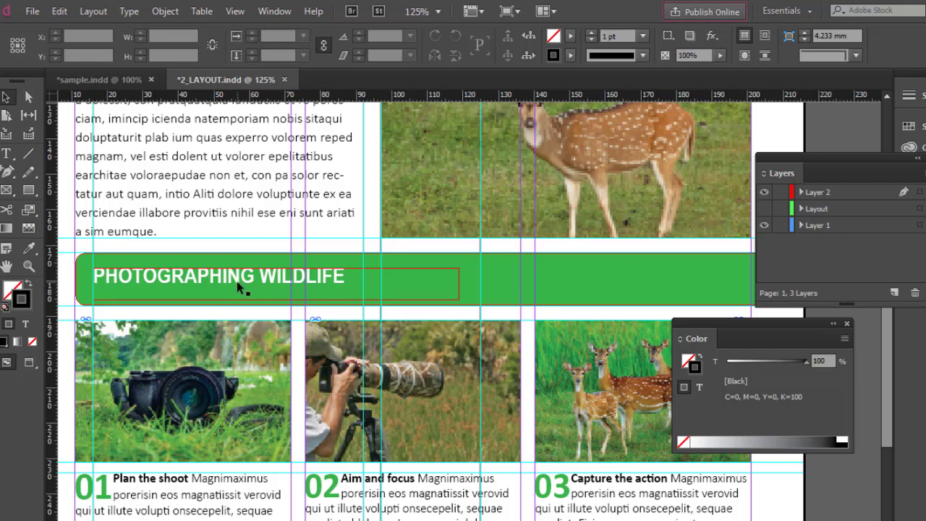
{"action": "scroll", "coordinate": [233, 443], "scroll_direction": "down", "scroll_amount": 1}
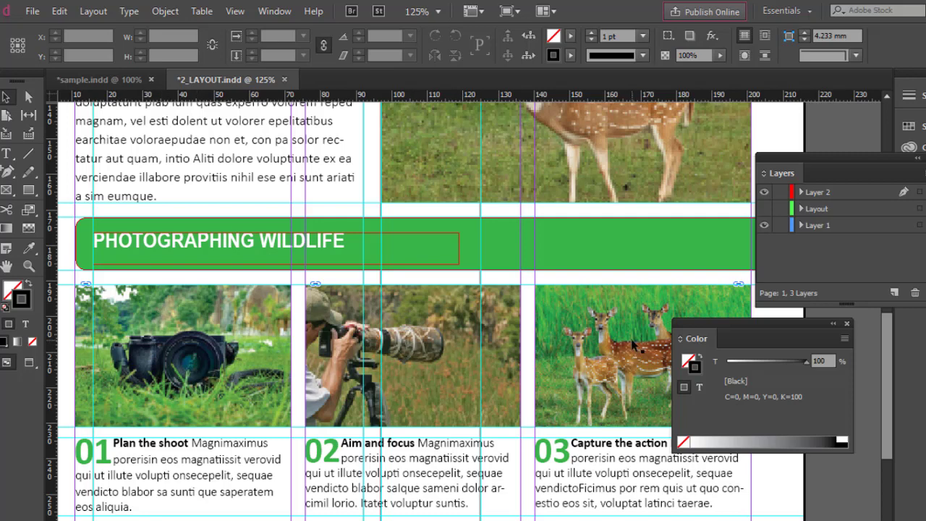
{"action": "scroll", "coordinate": [304, 369], "scroll_direction": "down", "scroll_amount": 2}
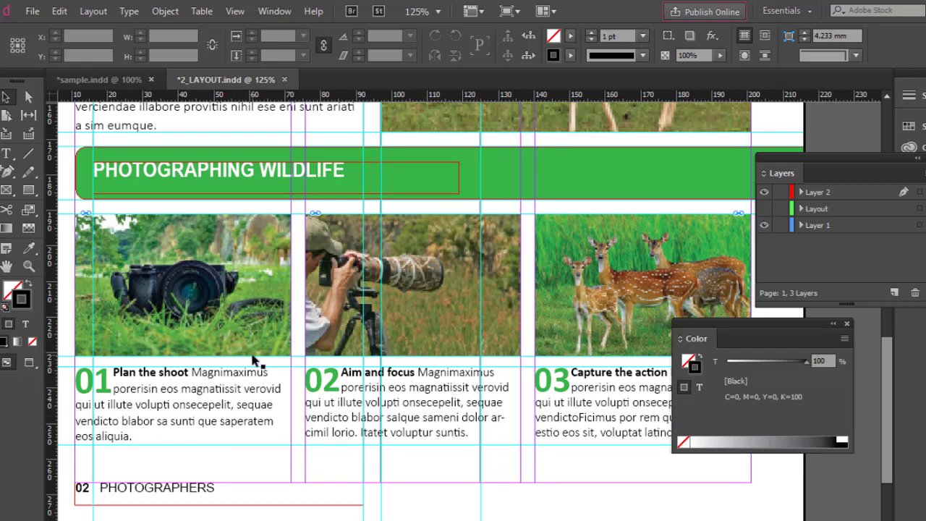
{"action": "scroll", "coordinate": [254, 359], "scroll_direction": "up", "scroll_amount": 2}
{"action": "scroll", "coordinate": [254, 356], "scroll_direction": "up", "scroll_amount": 4}
{"action": "scroll", "coordinate": [254, 356], "scroll_direction": "down", "scroll_amount": 5}
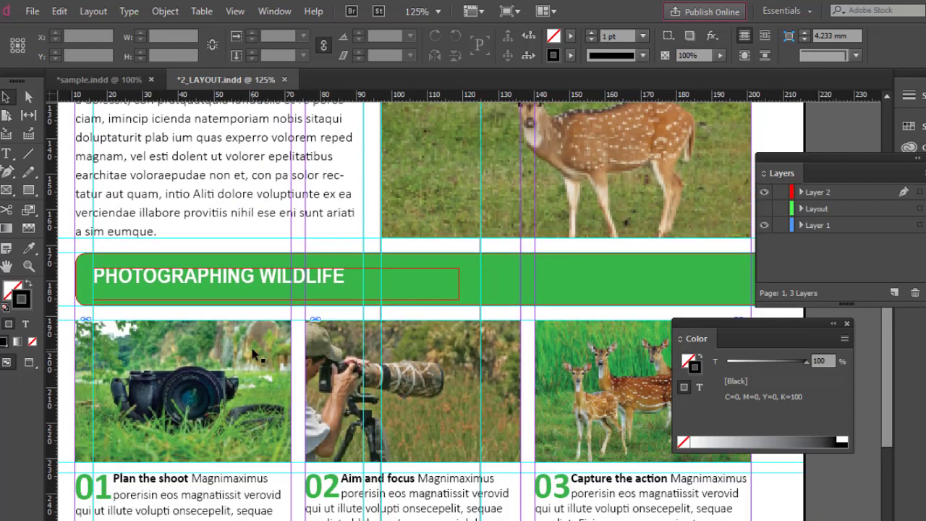
{"action": "scroll", "coordinate": [254, 351], "scroll_direction": "up", "scroll_amount": 12}
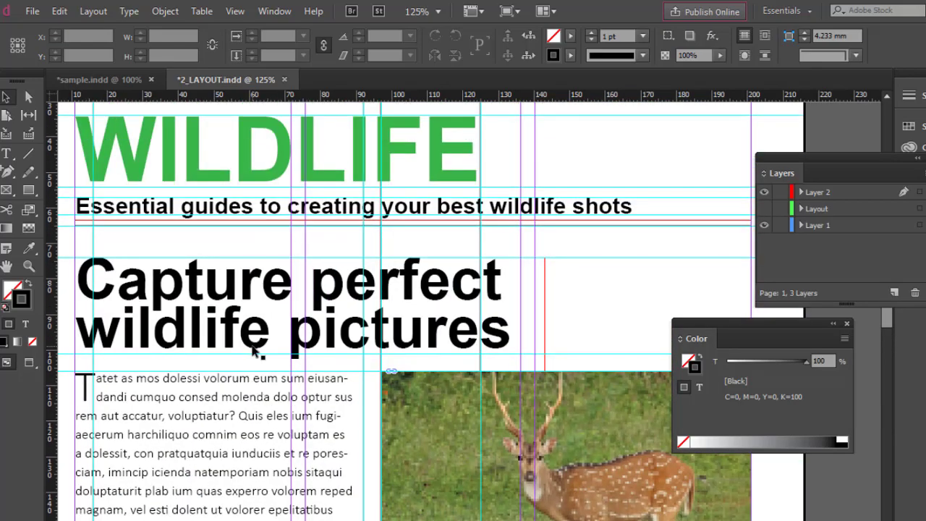
{"action": "scroll", "coordinate": [253, 355], "scroll_direction": "up", "scroll_amount": 2}
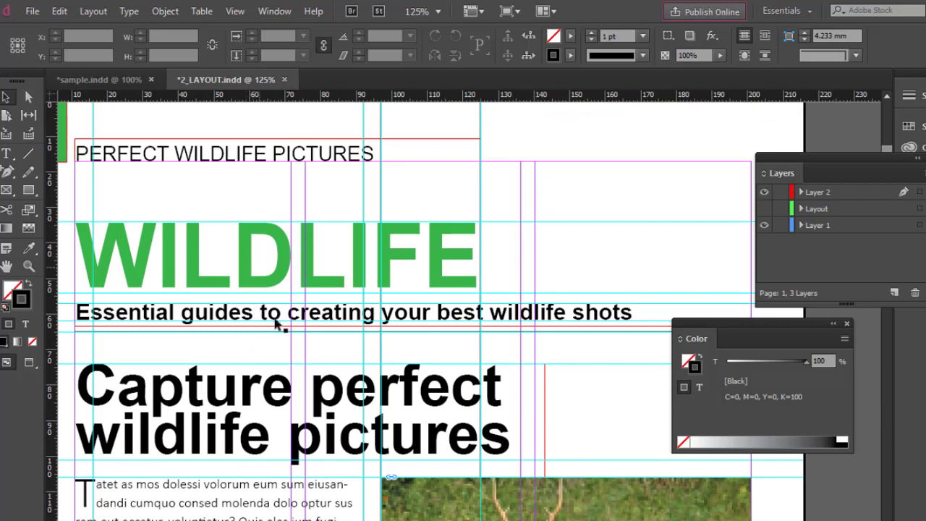
{"action": "scroll", "coordinate": [299, 418], "scroll_direction": "down", "scroll_amount": 11}
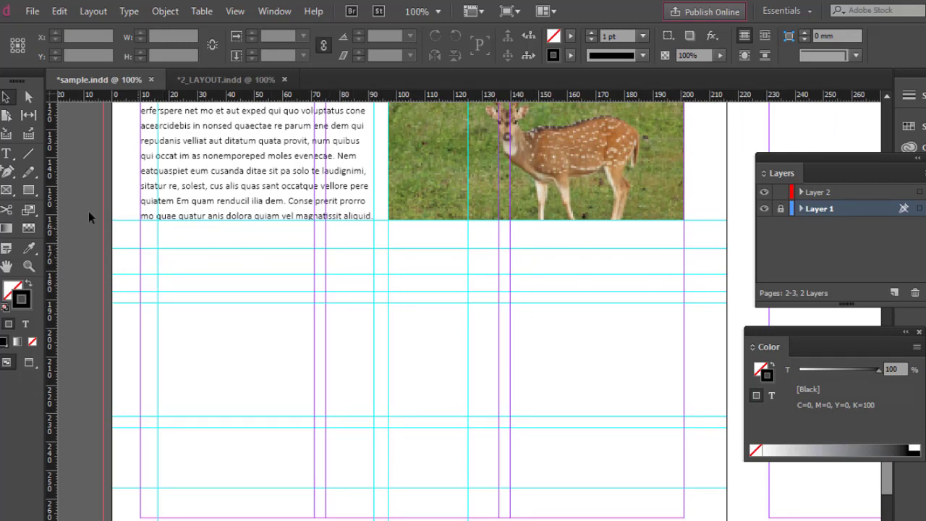
On Layer 2, draw a rectangle below the article from the left margin to the page edge, about 205.9 mm wide and 15 mm high.
{"action": "key", "text": "m"}
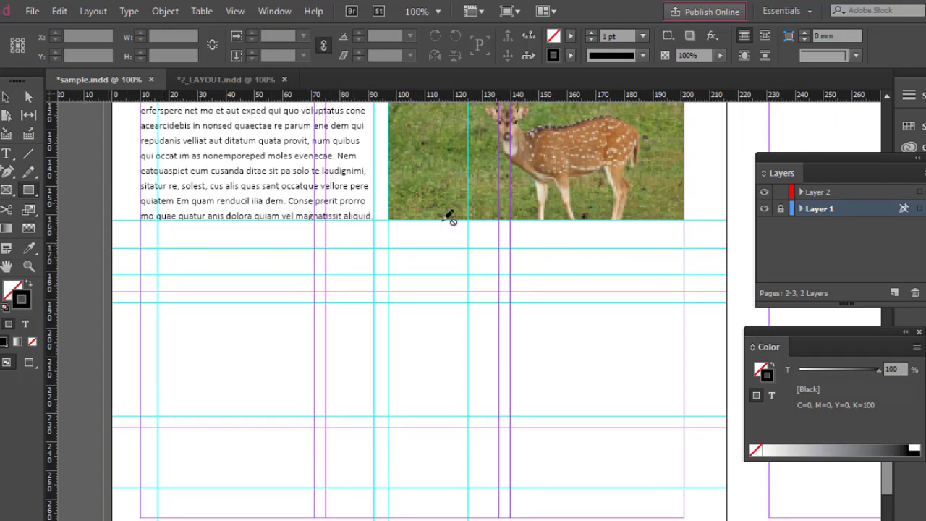
{"action": "left_click", "coordinate": [825, 193]}
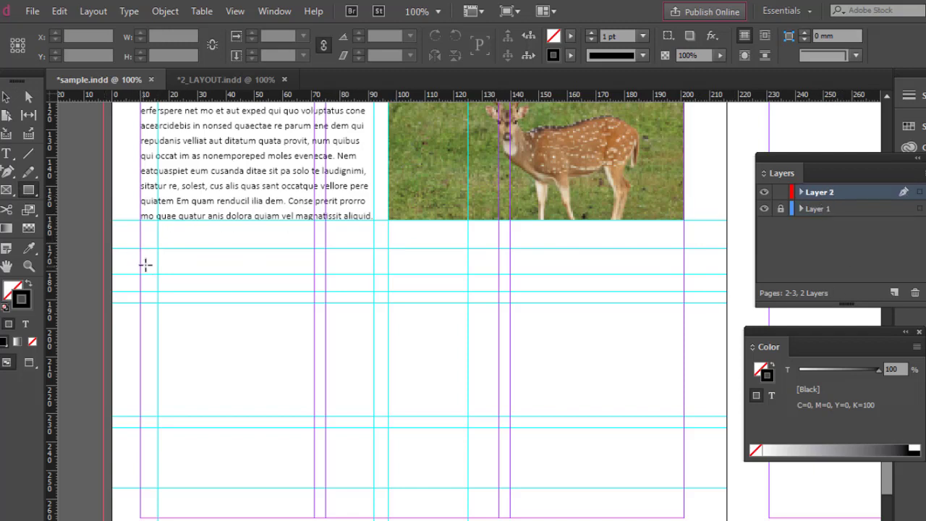
{"action": "mouse_move", "coordinate": [141, 248]}
{"action": "left_mouse_down"}
{"action": "mouse_move", "coordinate": [562, 291]}
{"action": "mouse_move", "coordinate": [661, 273]}
{"action": "mouse_move", "coordinate": [728, 278]}
{"action": "left_mouse_up"}
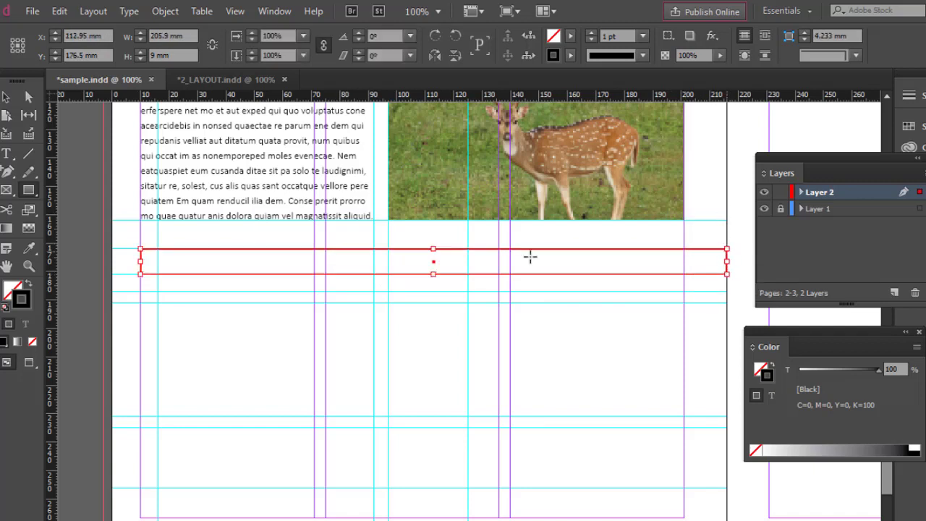
{"action": "left_click", "coordinate": [6, 96]}
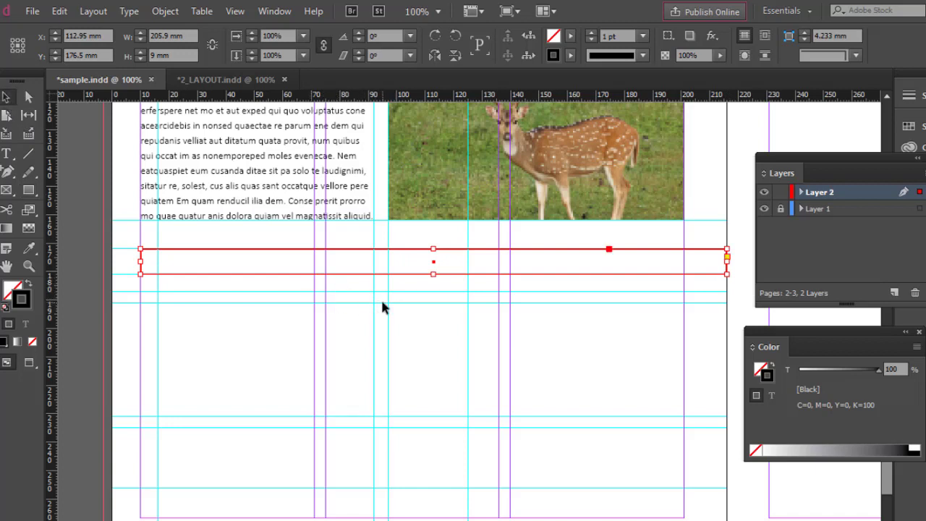
{"action": "left_click_drag", "start_coordinate": [432, 273], "coordinate": [433, 291]}
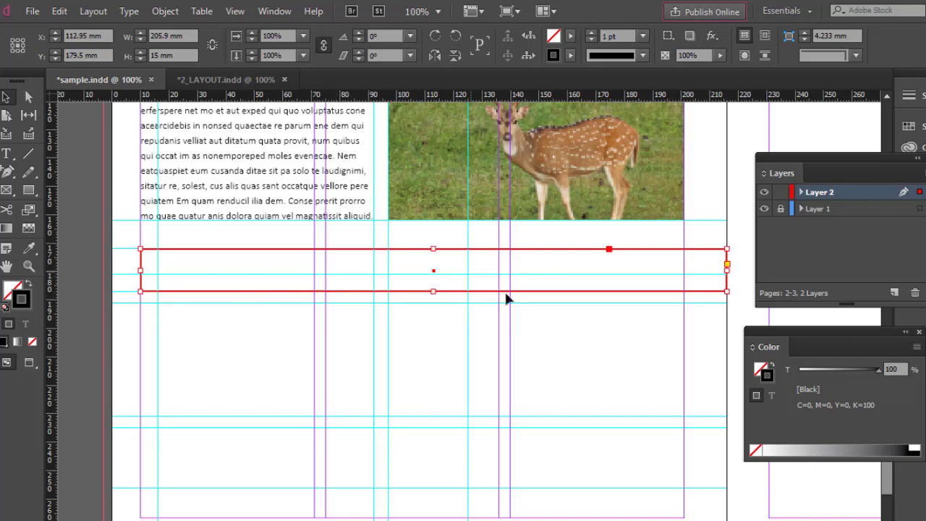
Copy the green fill and no stroke from the page-header block to the new rectangle using the Eyedropper tool.
{"action": "scroll", "coordinate": [516, 297], "scroll_direction": "up", "scroll_amount": 5}
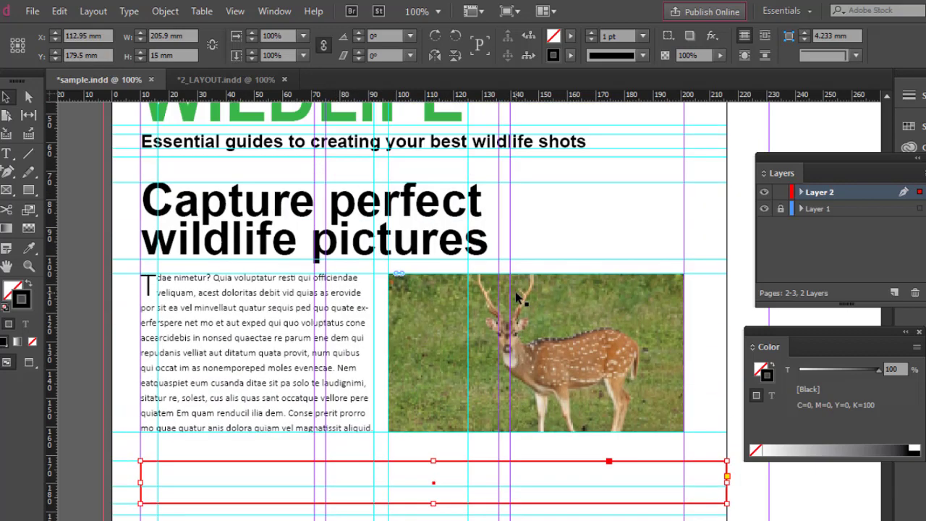
{"action": "scroll", "coordinate": [516, 298], "scroll_direction": "up", "scroll_amount": 3}
{"action": "scroll", "coordinate": [515, 299], "scroll_direction": "down", "scroll_amount": 3}
{"action": "key", "text": "ctrl+minus"}
{"action": "left_click_drag", "start_coordinate": [471, 243], "coordinate": [489, 386]}
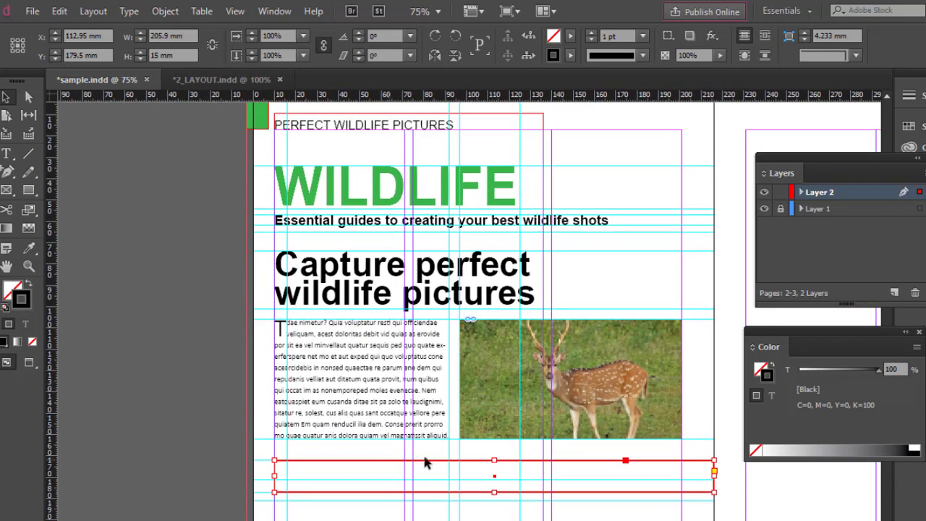
{"action": "left_click", "coordinate": [29, 248]}
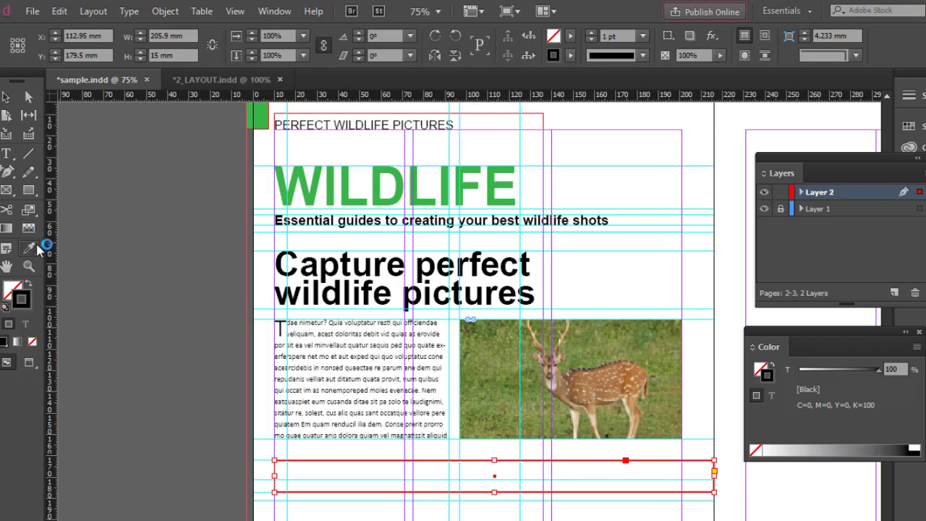
{"action": "left_click", "coordinate": [259, 113]}
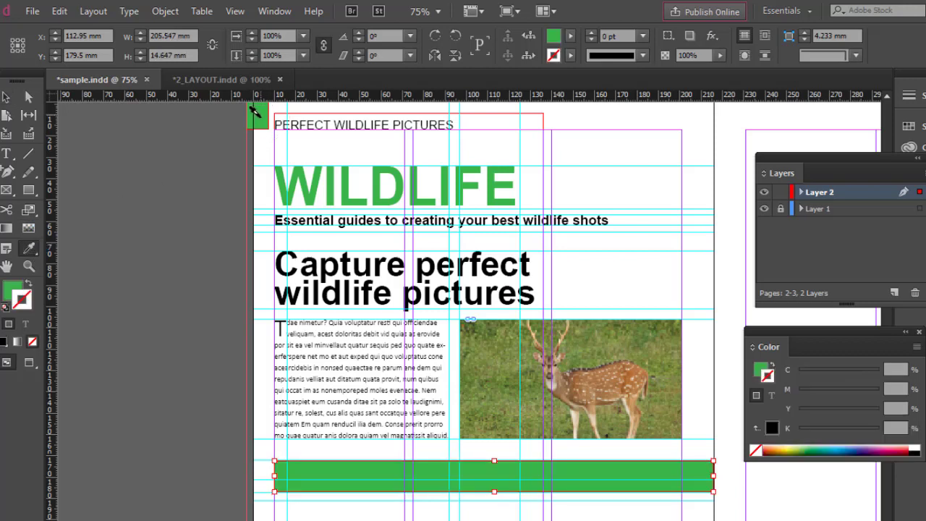
{"action": "left_click", "coordinate": [6, 97]}
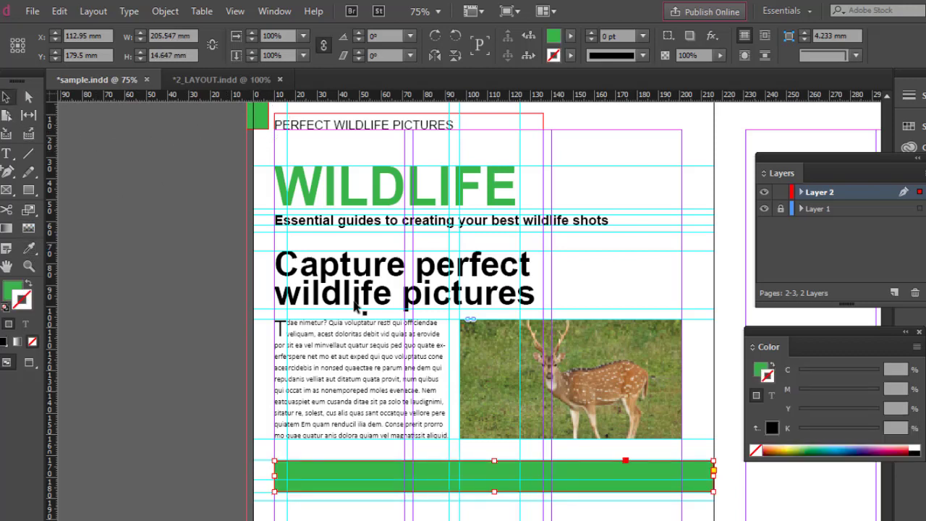
{"action": "left_click", "coordinate": [264, 452]}
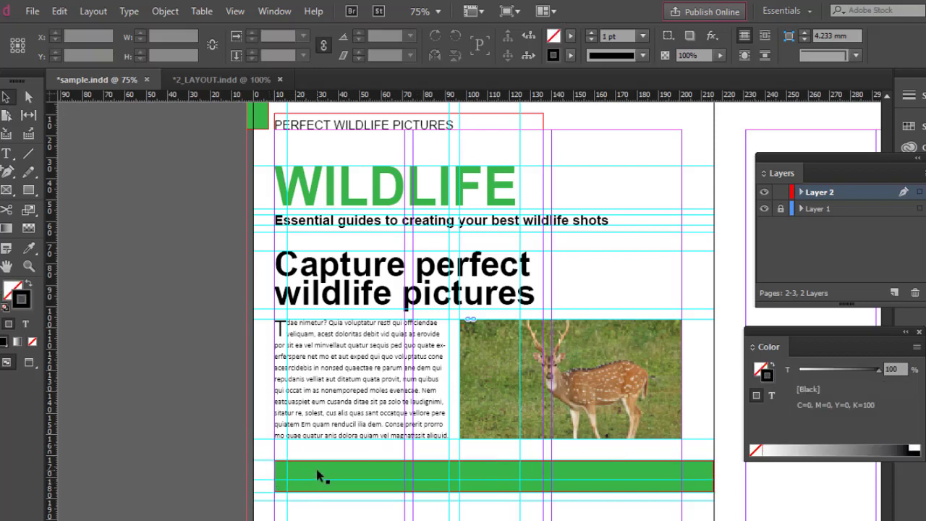
Select the green banner and open its Corner Options.
{"action": "left_click", "coordinate": [316, 472]}
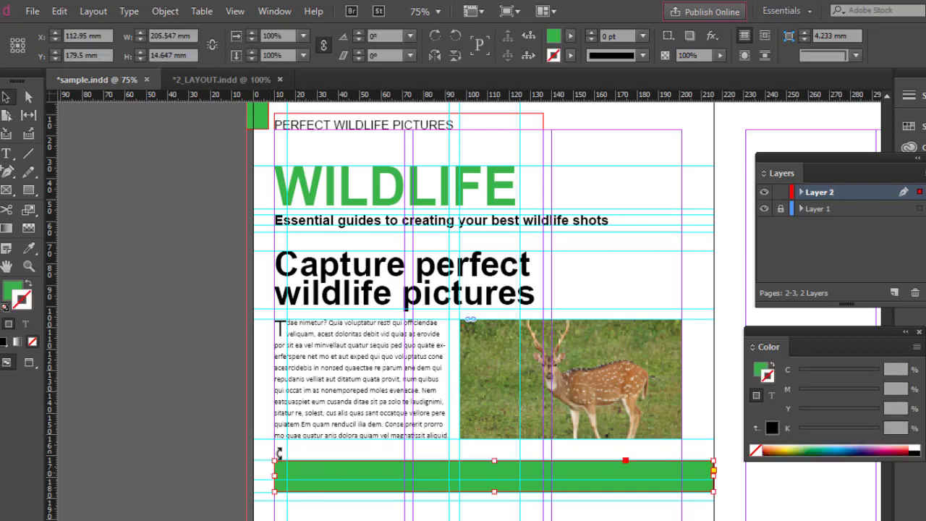
{"action": "left_click", "coordinate": [166, 12]}
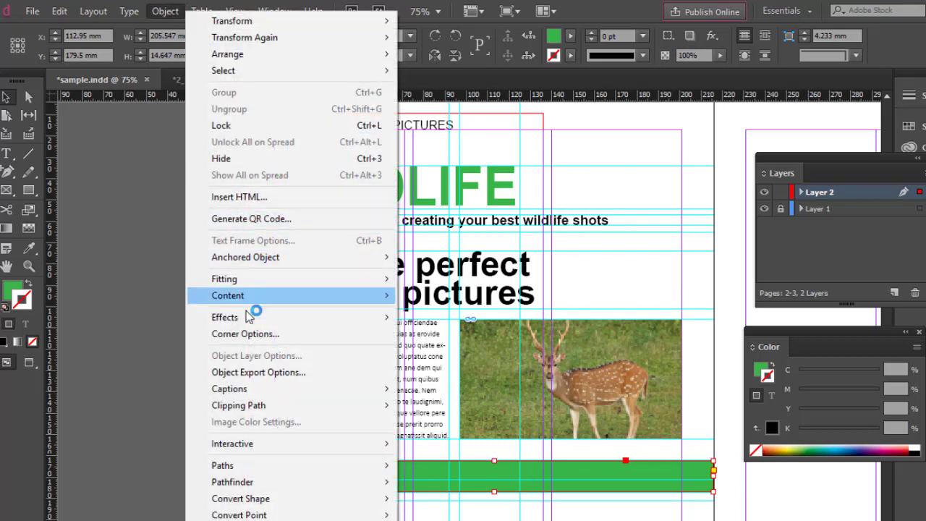
{"action": "left_click", "coordinate": [245, 335]}
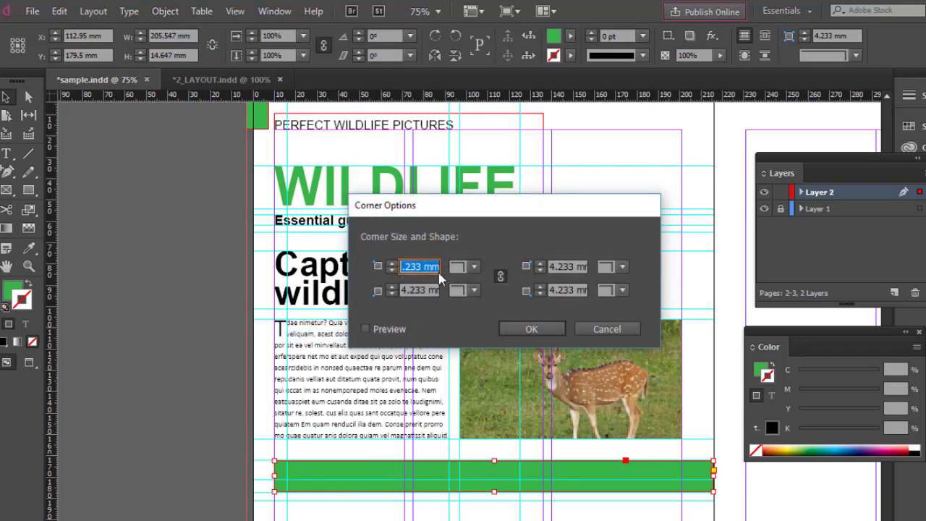
{"action": "left_click", "coordinate": [474, 267]}
{"action": "left_click", "coordinate": [478, 364]}
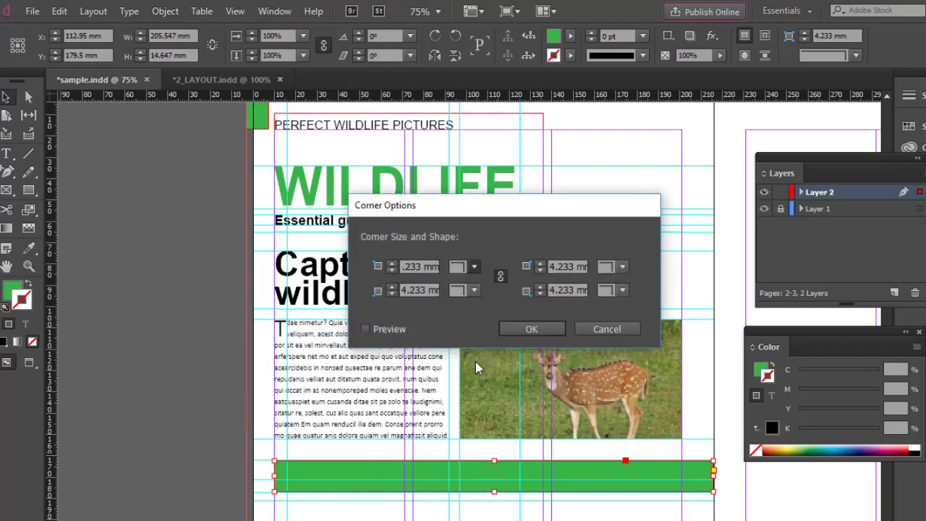
{"action": "left_click", "coordinate": [475, 290]}
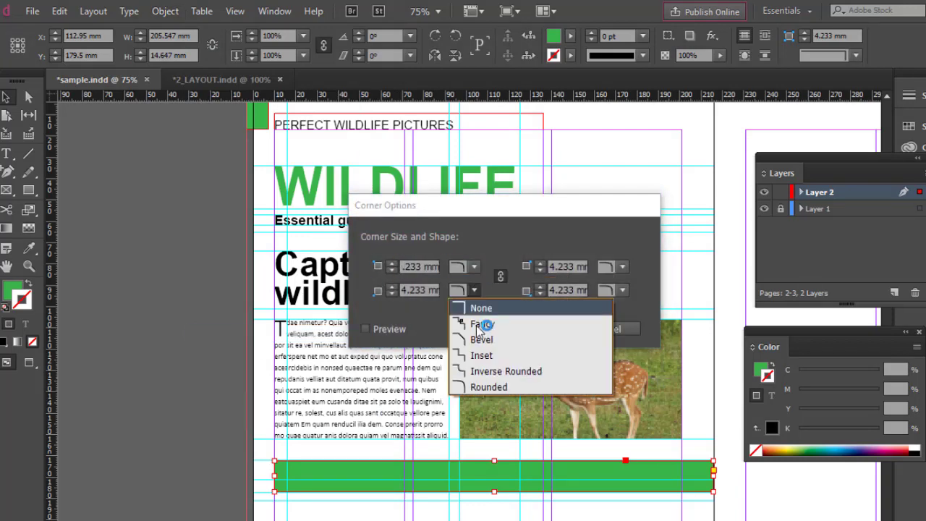
{"action": "left_click", "coordinate": [501, 277]}
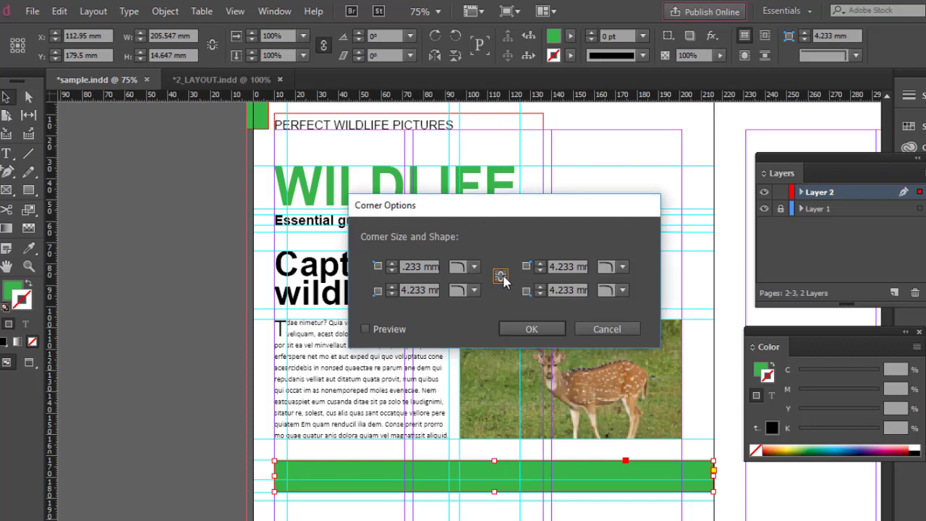
{"action": "left_click", "coordinate": [473, 267]}
{"action": "left_click", "coordinate": [478, 286]}
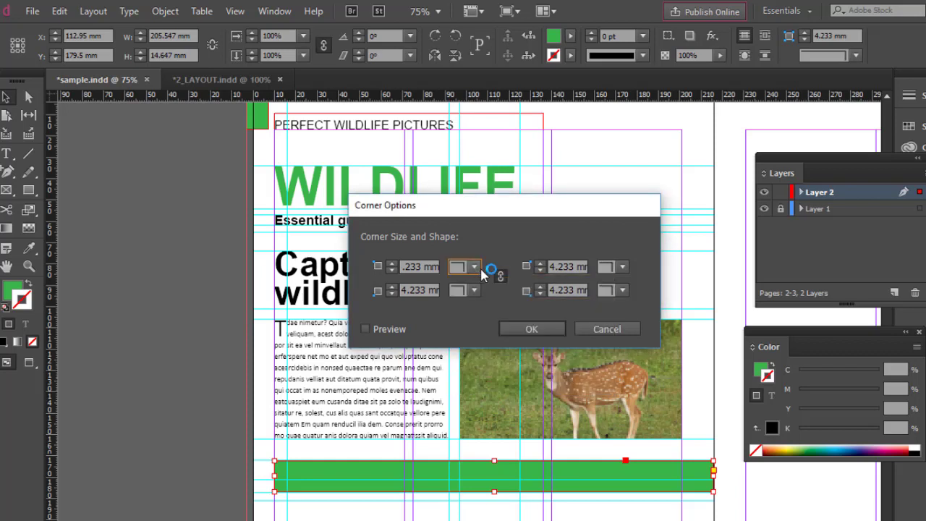
Unlink the corner settings and apply the Rounded shape with a 3 mm size to the banner's two left corners.
{"action": "left_click", "coordinate": [473, 268]}
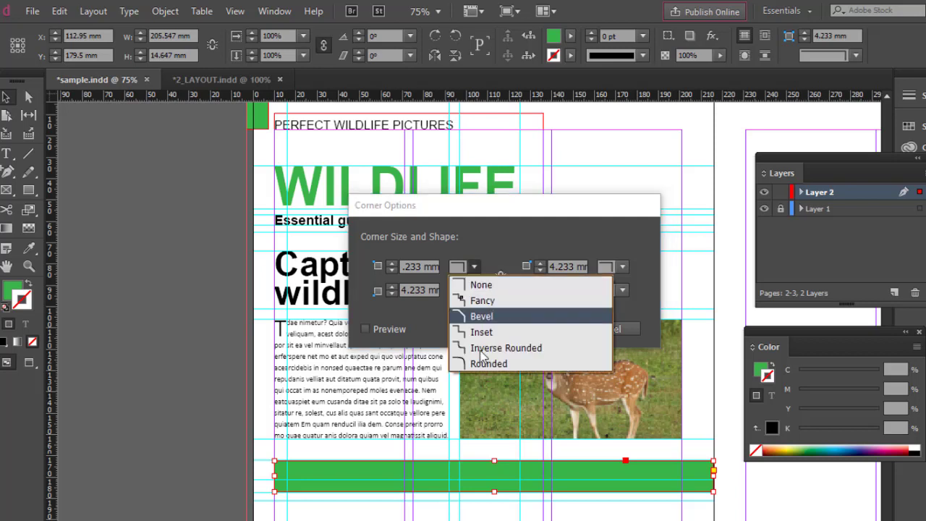
{"action": "left_click", "coordinate": [479, 364]}
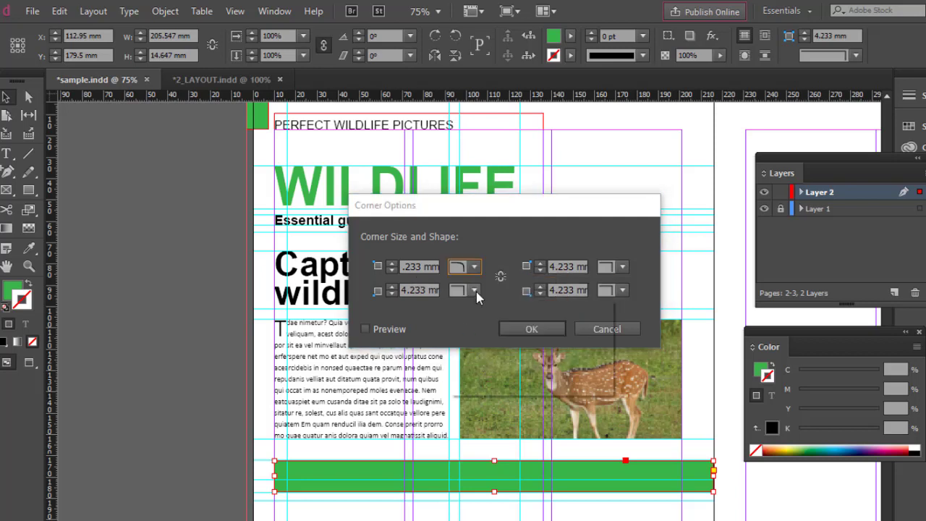
{"action": "left_click", "coordinate": [475, 291]}
{"action": "left_click", "coordinate": [484, 388]}
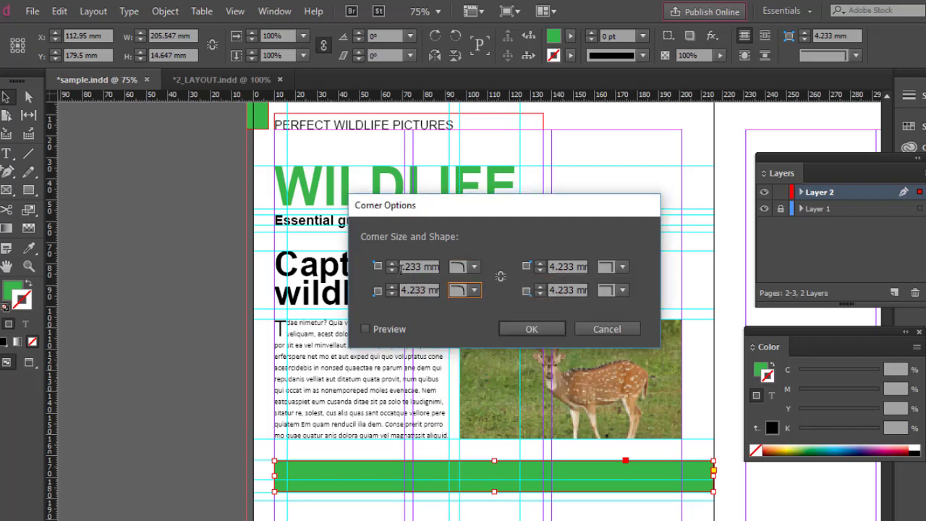
{"action": "type", "text": "3"}
{"action": "left_click", "coordinate": [531, 329]}
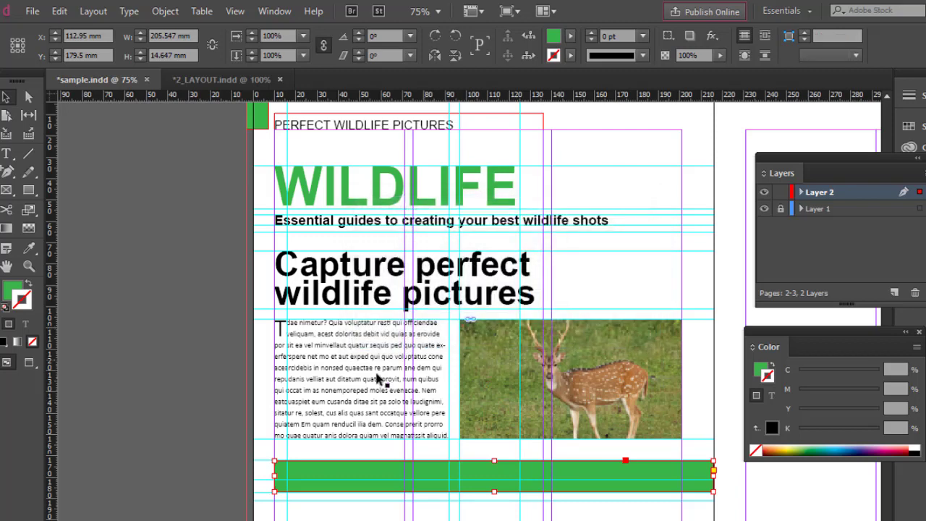
Inspect the banner's rounded corners at 125% zoom with the guides hidden, and bring the guides back.
{"action": "left_click", "coordinate": [268, 378]}
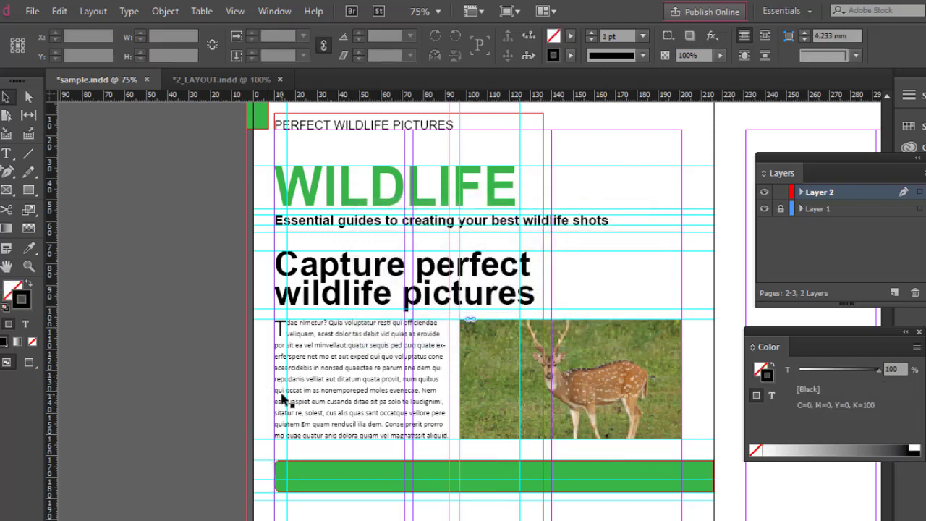
{"action": "key", "text": "ctrl+equal"}
{"action": "key", "text": "ctrl+equal"}
{"action": "left_click_drag", "start_coordinate": [304, 489], "coordinate": [308, 332]}
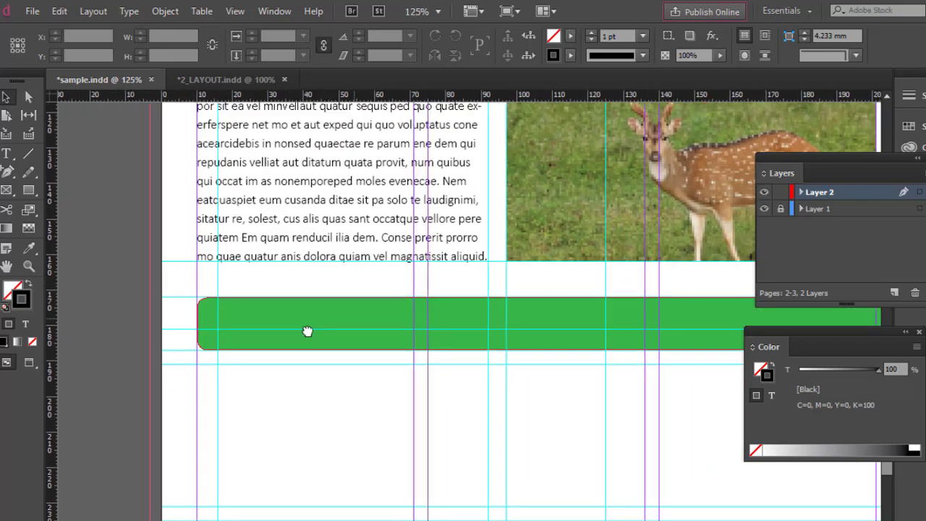
{"action": "key", "text": "w"}
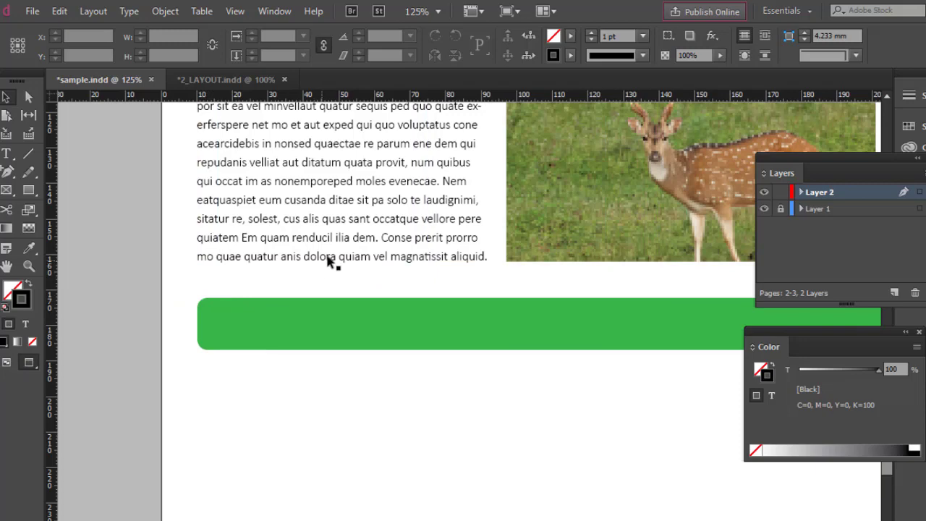
{"action": "left_click_drag", "start_coordinate": [325, 259], "coordinate": [239, 354]}
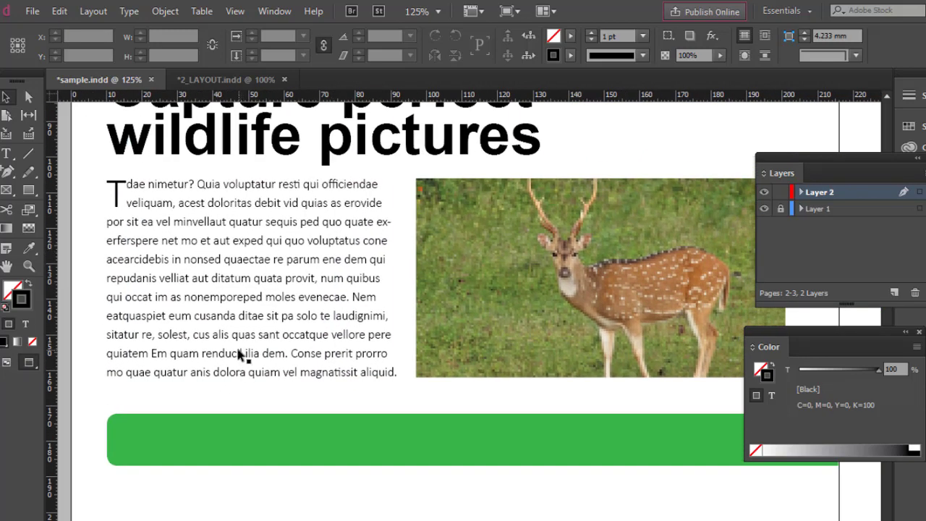
{"action": "key", "text": "w"}
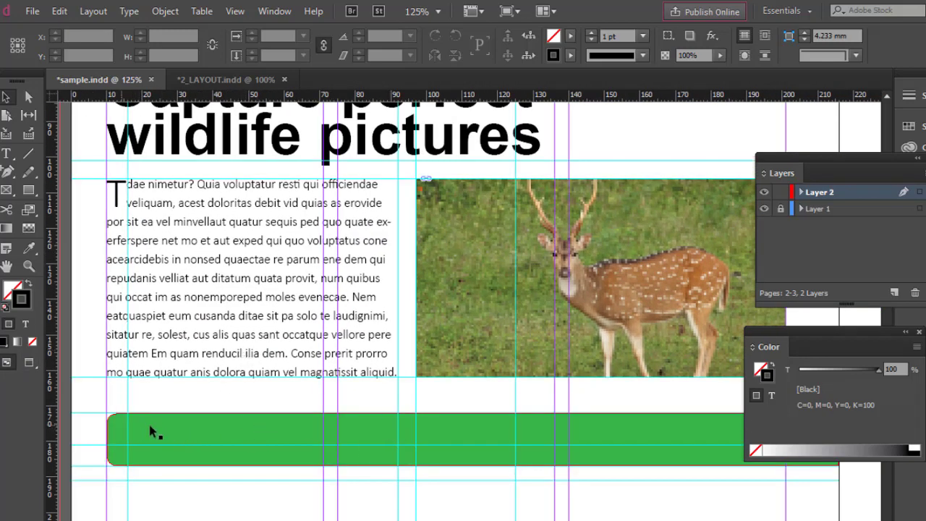
Switch to 2_LAYOUT.indd and copy the white banner heading text PHOTOGRAPHING WILDLIFE.
{"action": "left_click", "coordinate": [230, 80]}
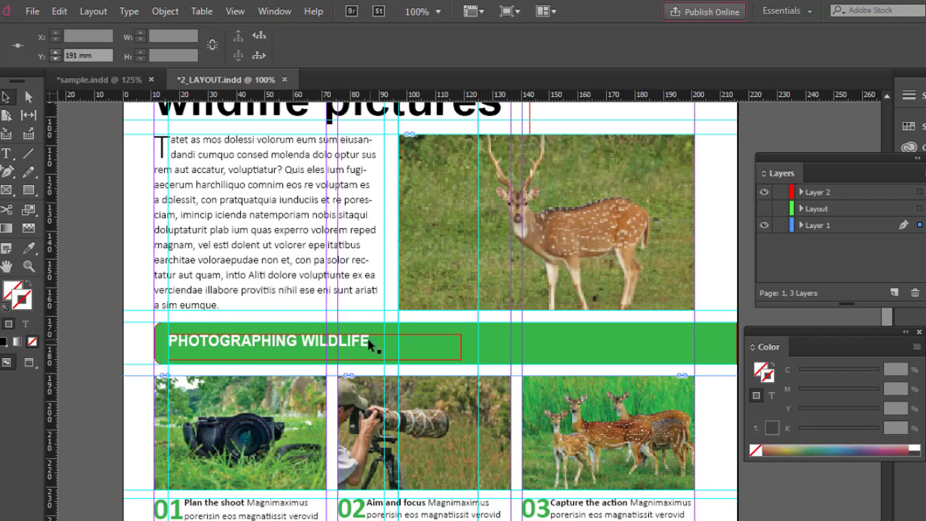
{"action": "left_click", "coordinate": [7, 153]}
{"action": "left_click_drag", "start_coordinate": [168, 340], "coordinate": [384, 348]}
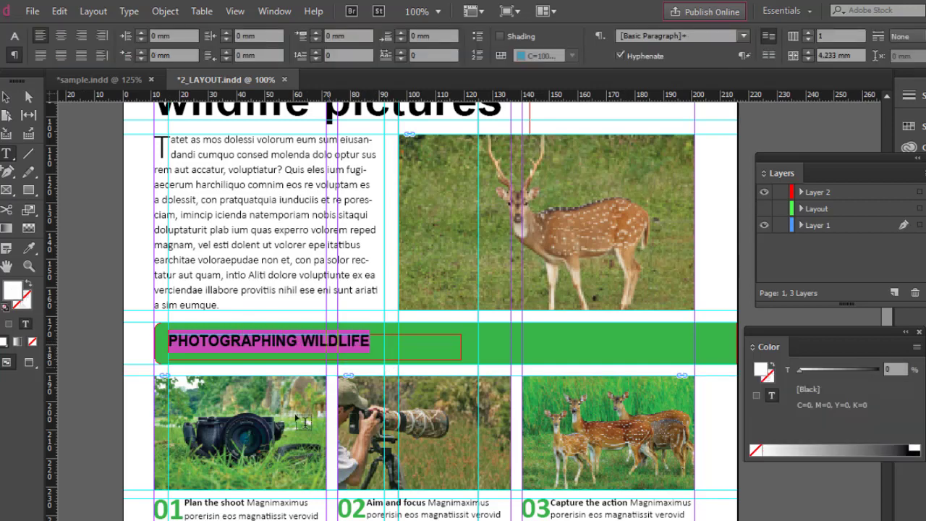
In sample.indd, paste the heading into a new text frame about 81 mm wide and 5.6 mm high and move it onto the green banner.
{"action": "left_click", "coordinate": [65, 79]}
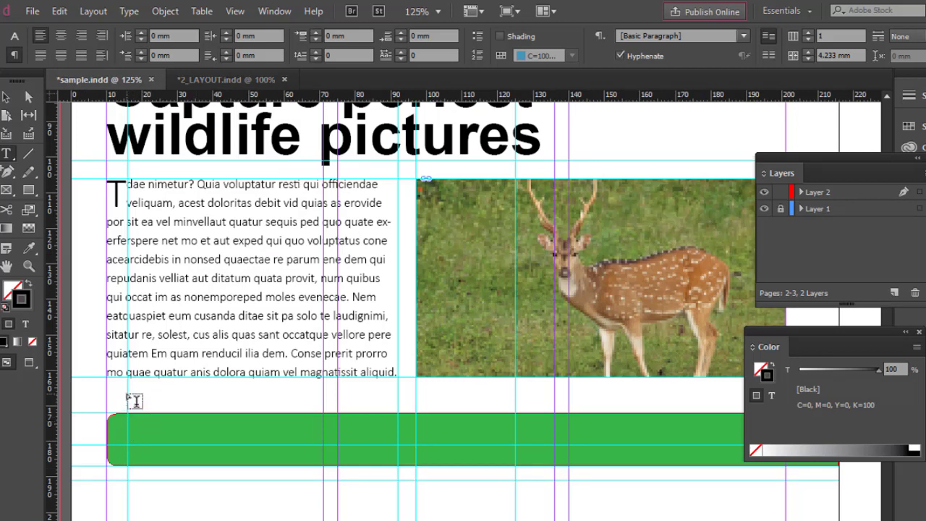
{"action": "left_click_drag", "start_coordinate": [128, 394], "coordinate": [417, 415]}
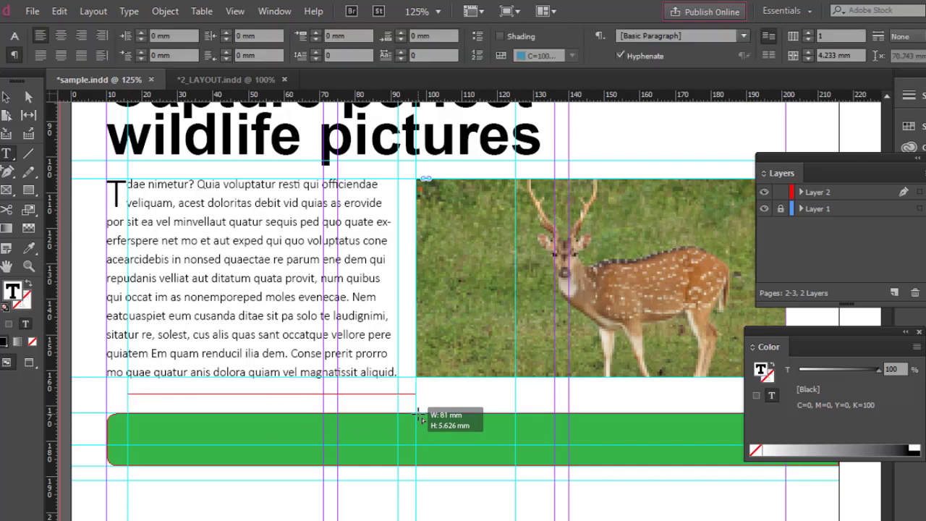
{"action": "key", "text": "Escape"}
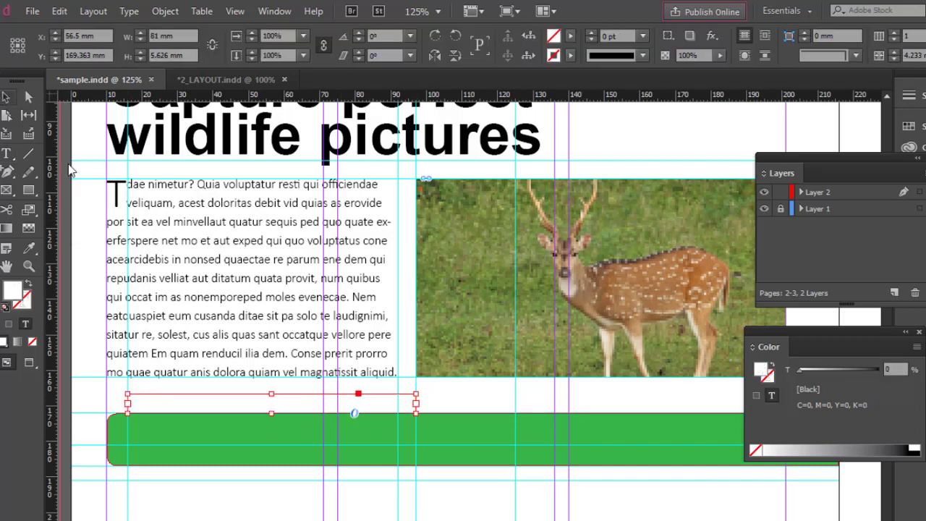
{"action": "left_click_drag", "start_coordinate": [287, 400], "coordinate": [289, 437]}
Preview the page without guides at 75% zoom and check the banner heading against the rest of the layout.
{"action": "scroll", "coordinate": [304, 420], "scroll_direction": "down", "scroll_amount": 3}
{"action": "left_click", "coordinate": [320, 399]}
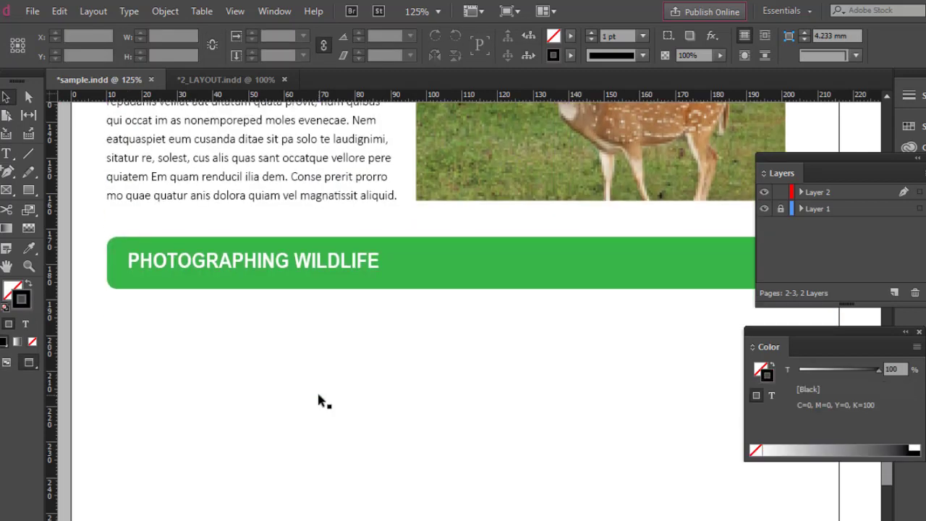
{"action": "scroll", "coordinate": [320, 400], "scroll_direction": "up", "scroll_amount": 7}
{"action": "scroll", "coordinate": [325, 398], "scroll_direction": "down", "scroll_amount": 1}
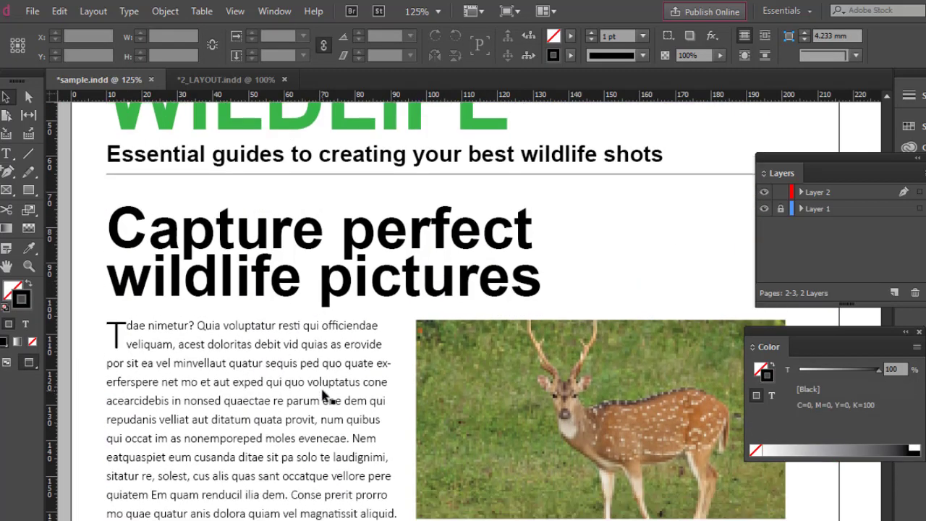
{"action": "key", "text": "ctrl+minus"}
{"action": "key", "text": "ctrl+minus"}
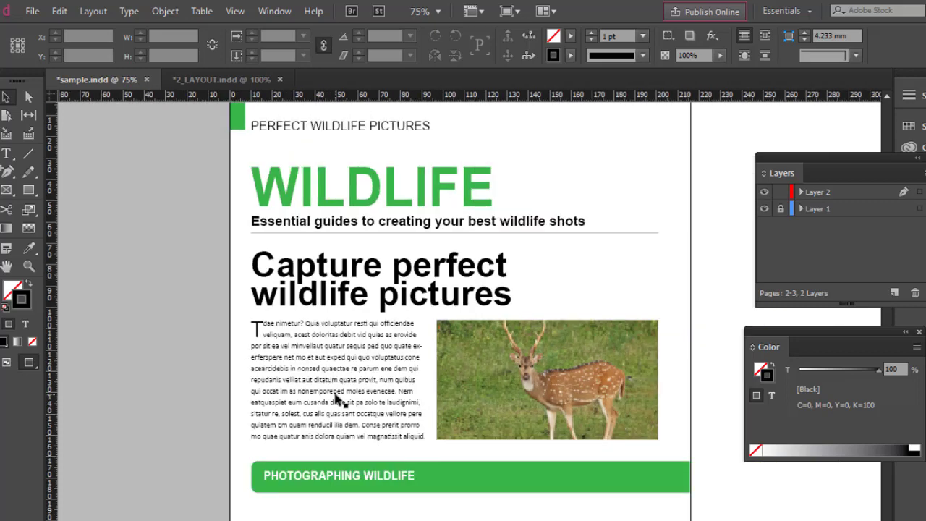
Review the page from the headings to the banner in preview, bring the guides back, and check the picture row in 2_LAYOUT.indd.
{"action": "mouse_move", "coordinate": [357, 386]}
{"action": "left_mouse_down"}
{"action": "mouse_move", "coordinate": [371, 283]}
{"action": "mouse_move", "coordinate": [367, 459]}
{"action": "mouse_move", "coordinate": [360, 358]}
{"action": "mouse_move", "coordinate": [357, 398]}
{"action": "left_mouse_up"}
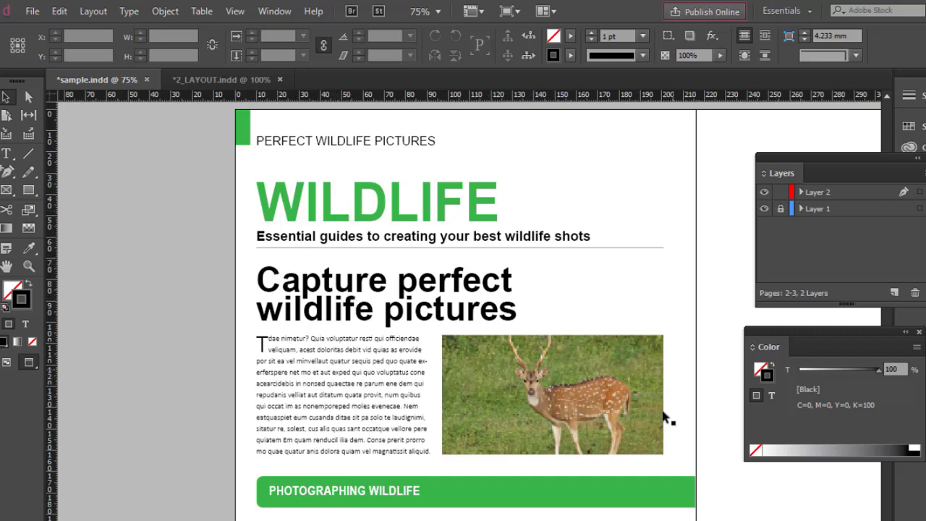
{"action": "scroll", "coordinate": [339, 450], "scroll_direction": "down", "scroll_amount": 1}
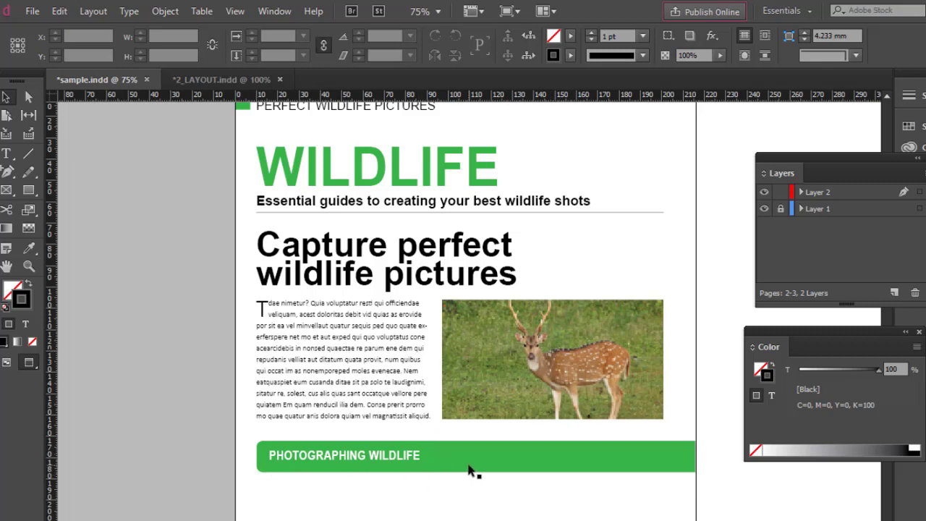
{"action": "scroll", "coordinate": [469, 470], "scroll_direction": "up", "scroll_amount": 1}
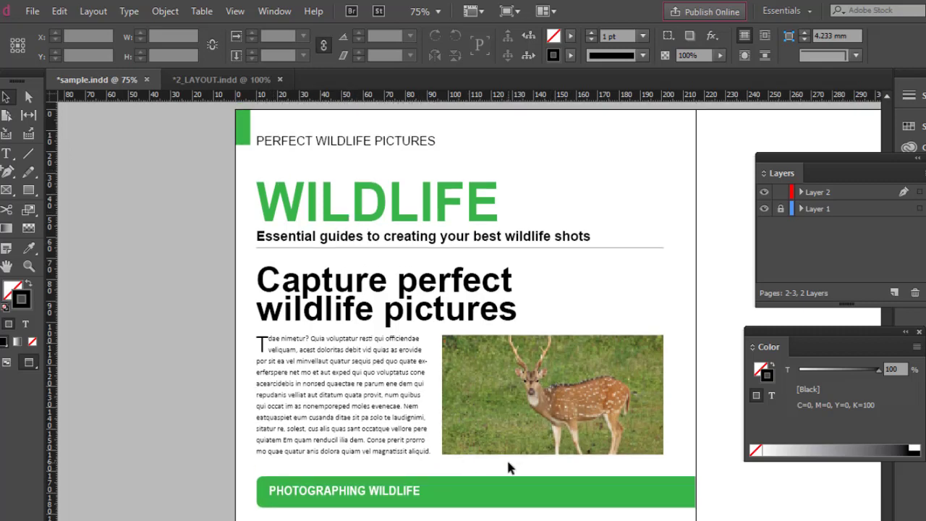
{"action": "scroll", "coordinate": [509, 468], "scroll_direction": "down", "scroll_amount": 3}
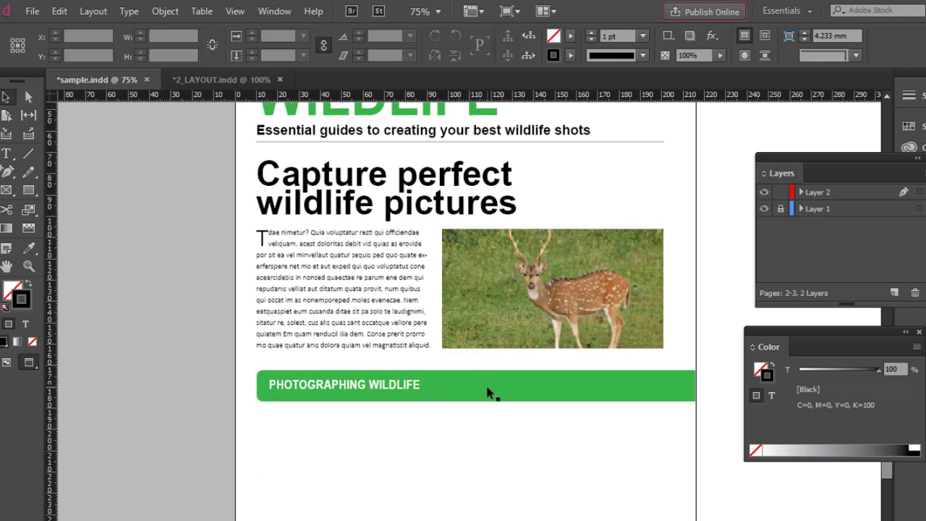
{"action": "scroll", "coordinate": [489, 393], "scroll_direction": "down", "scroll_amount": 2}
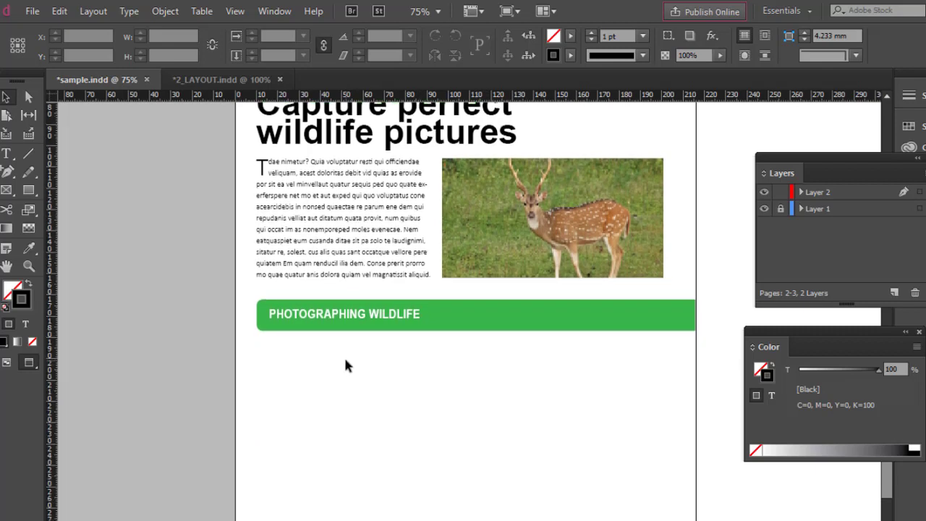
{"action": "key", "text": "w"}
{"action": "left_click", "coordinate": [202, 79]}
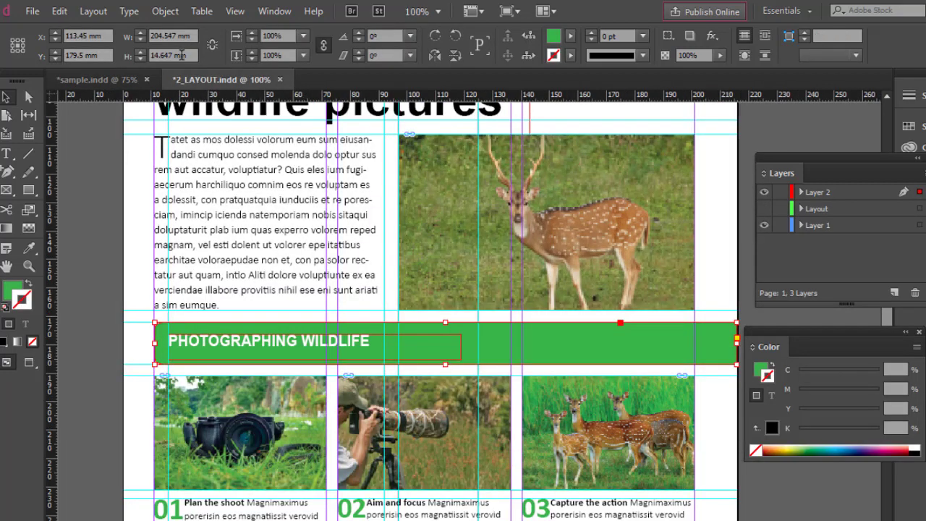
{"action": "left_click", "coordinate": [128, 83]}
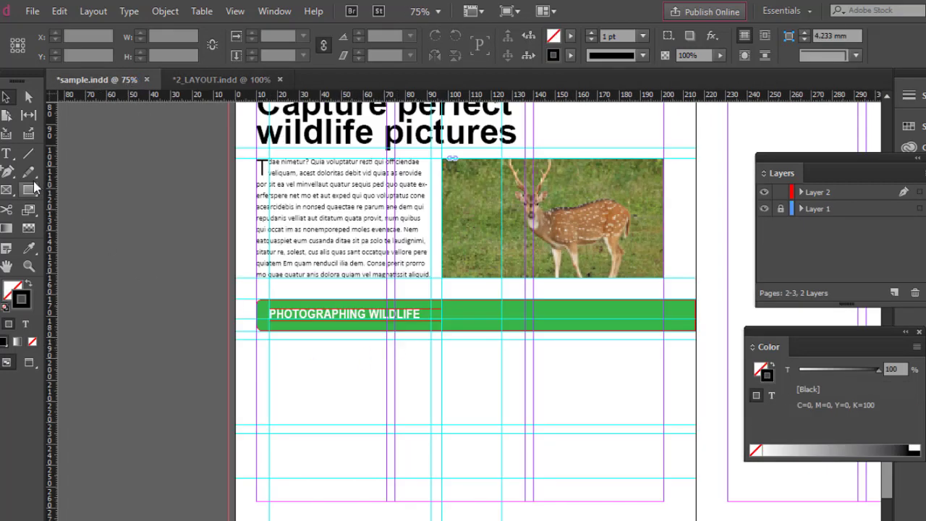
In sample.indd, draw three rectangle frames of about 61 by 40 mm side by side in the column guides below the green banner.
{"action": "left_click", "coordinate": [6, 190]}
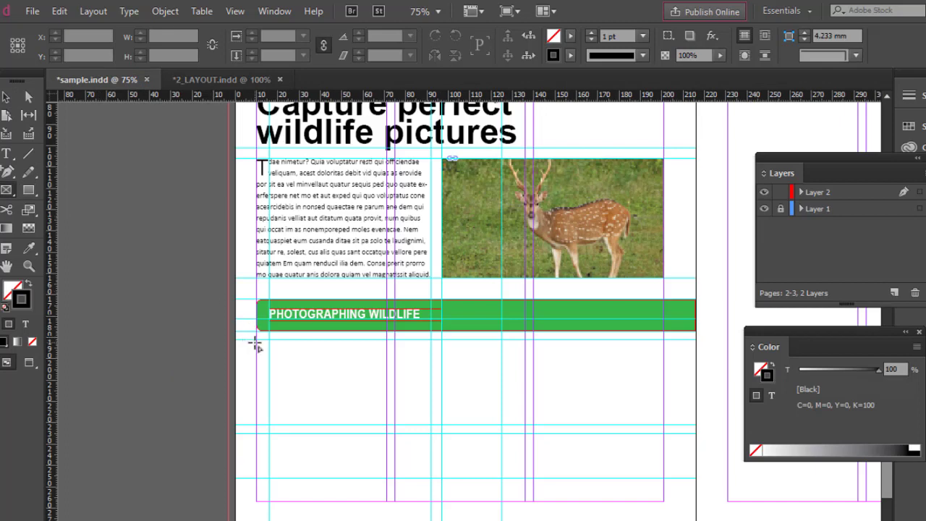
{"action": "left_click_drag", "start_coordinate": [257, 340], "coordinate": [392, 427]}
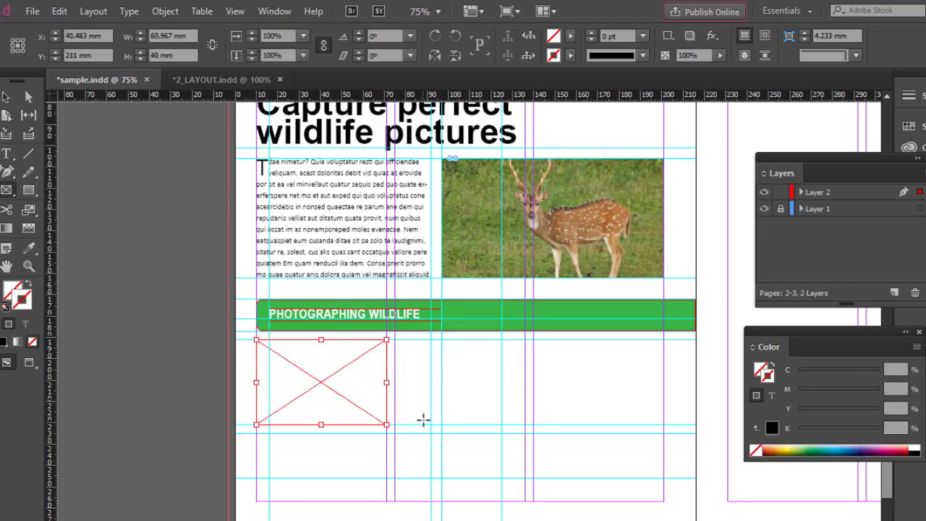
{"action": "left_click_drag", "start_coordinate": [394, 339], "coordinate": [526, 427]}
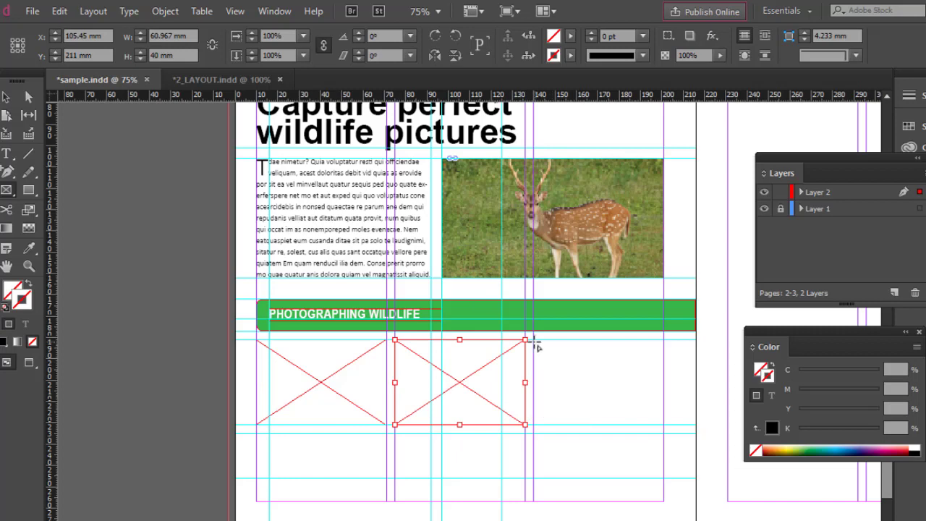
{"action": "left_click_drag", "start_coordinate": [533, 339], "coordinate": [664, 429]}
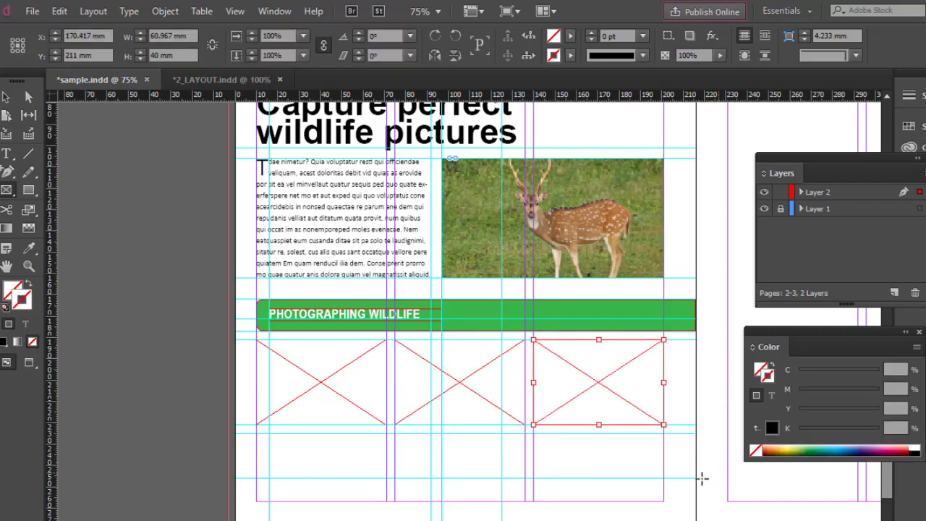
Place the image 4_1Camera from the Links folder into the first of the three picture frames.
{"action": "left_click", "coordinate": [7, 100]}
{"action": "left_click", "coordinate": [346, 376]}
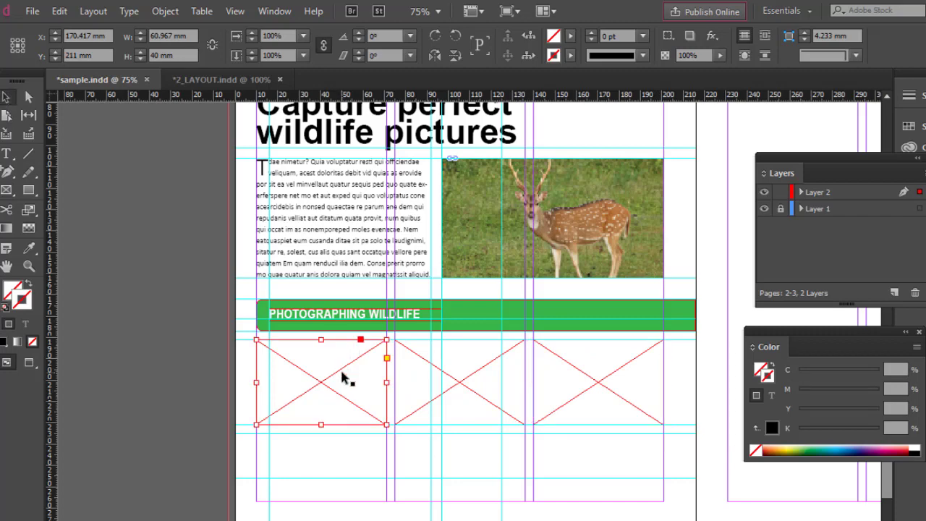
{"action": "left_click", "coordinate": [32, 11]}
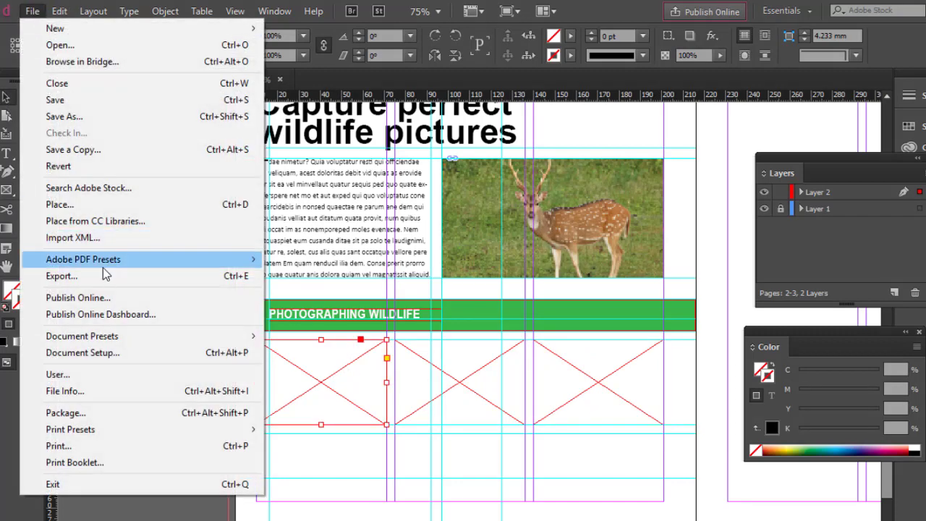
{"action": "left_click", "coordinate": [84, 210]}
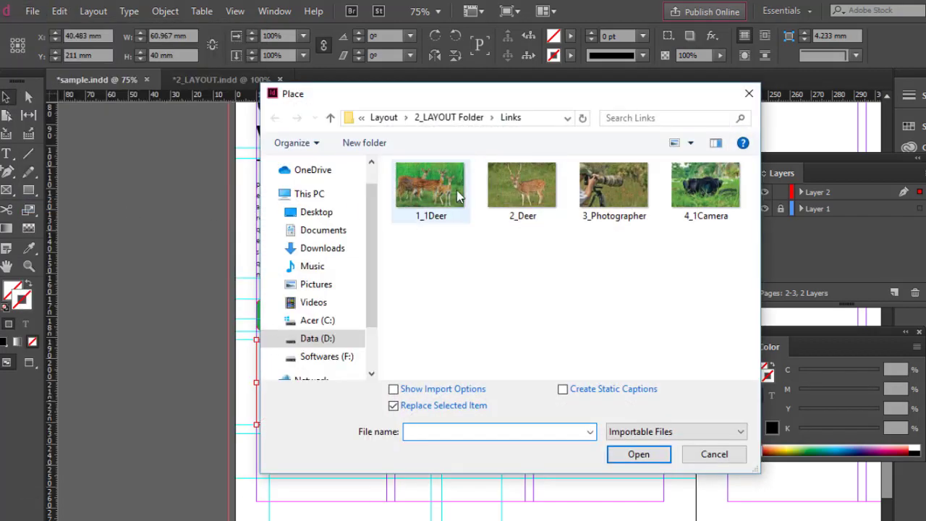
{"action": "left_click", "coordinate": [700, 192]}
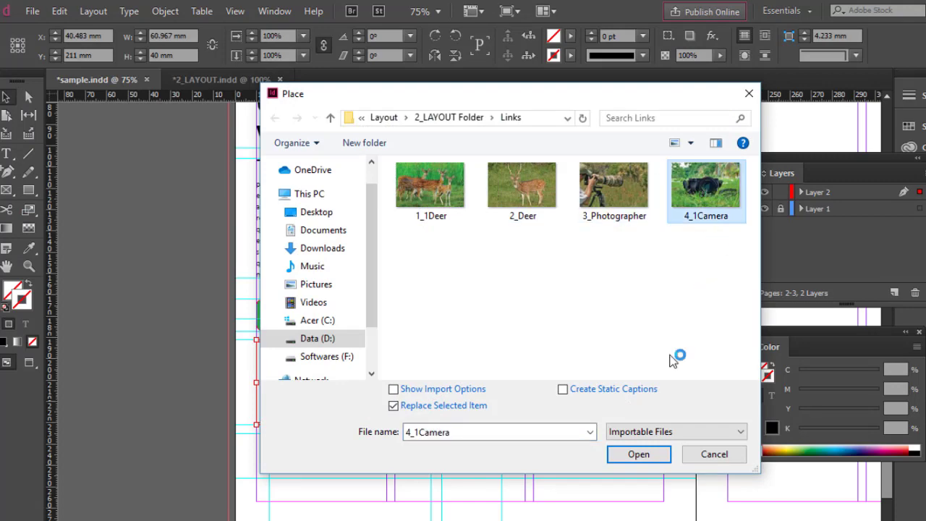
{"action": "left_click", "coordinate": [644, 453]}
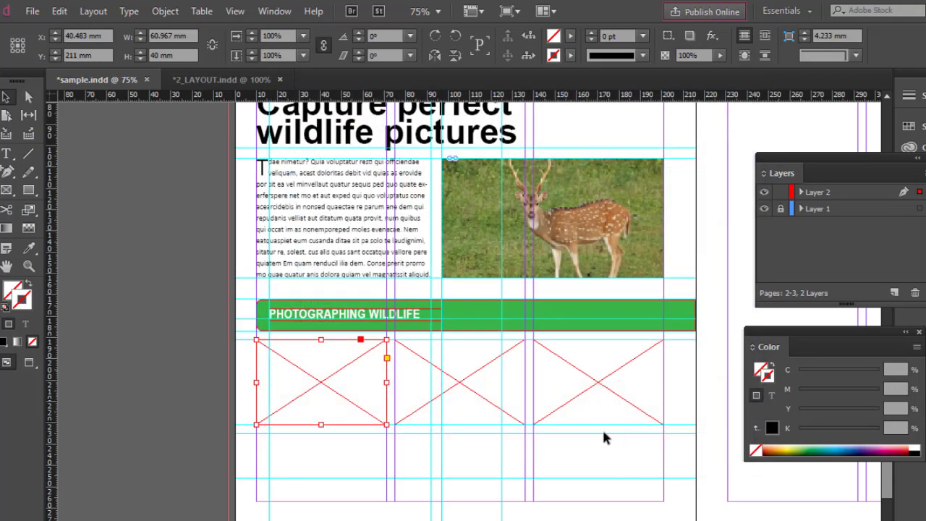
Place the image 3_Photographer into the middle picture frame below the banner.
{"action": "left_click", "coordinate": [457, 382]}
{"action": "left_click", "coordinate": [33, 11]}
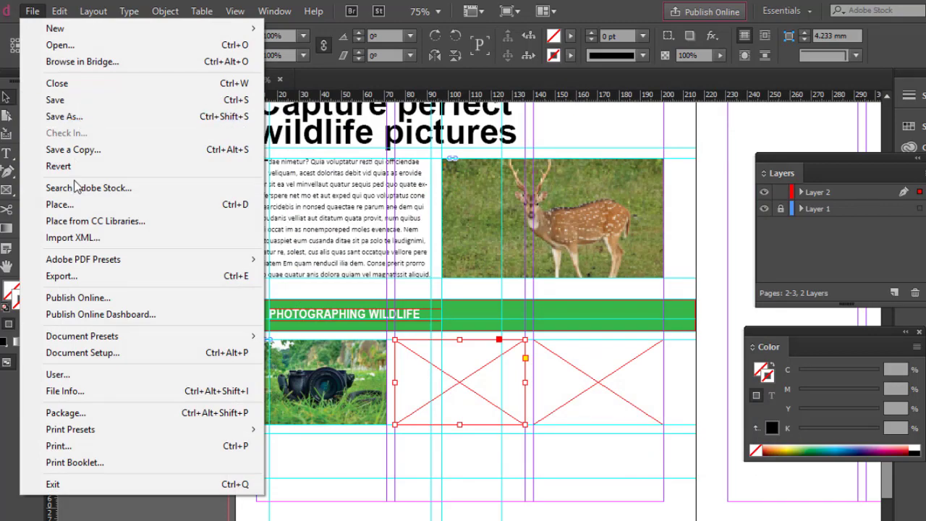
{"action": "left_click", "coordinate": [77, 203]}
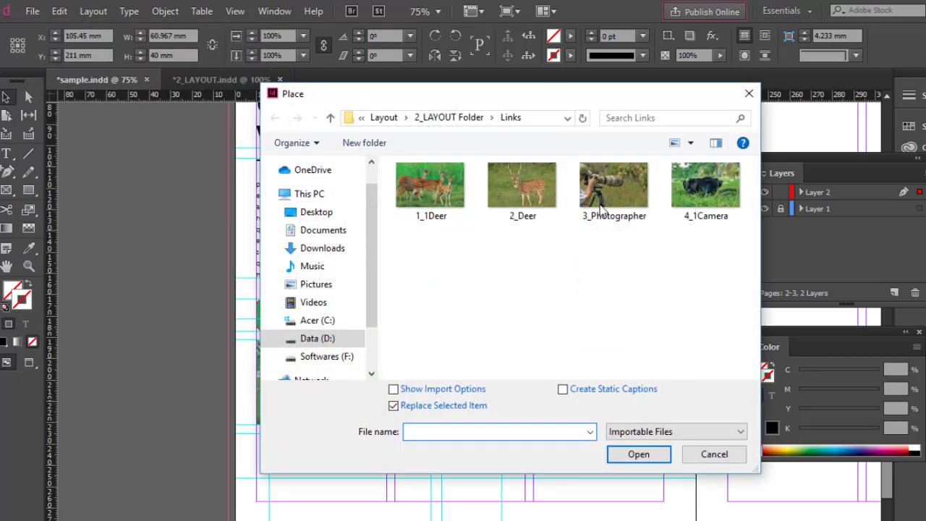
{"action": "double_click", "coordinate": [614, 186]}
Place the image 1_1Deer into the third picture frame and flip it horizontally.
{"action": "left_click", "coordinate": [575, 371]}
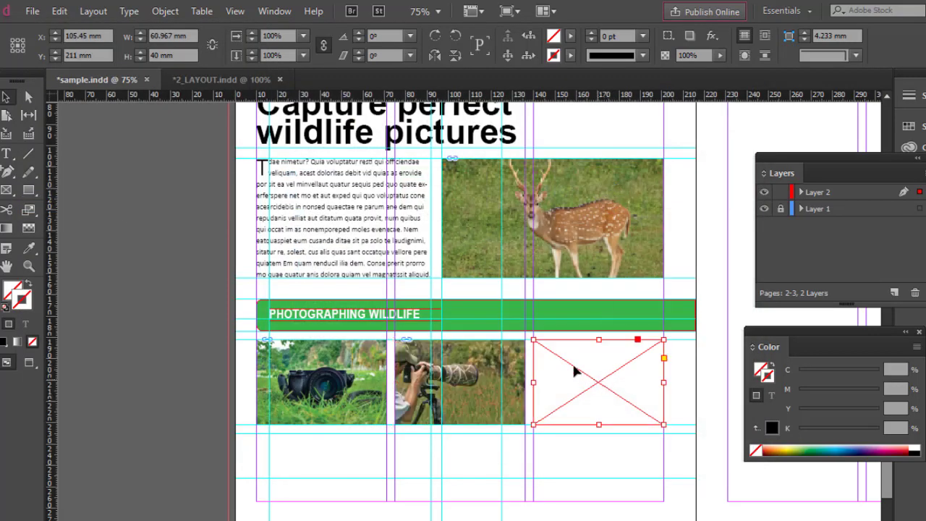
{"action": "left_click", "coordinate": [33, 11]}
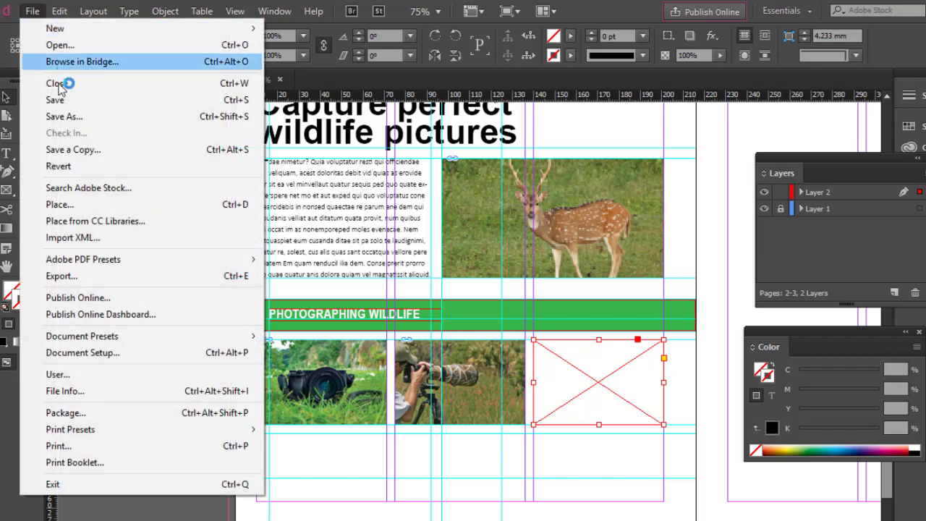
{"action": "left_click", "coordinate": [76, 204]}
{"action": "left_click", "coordinate": [447, 203]}
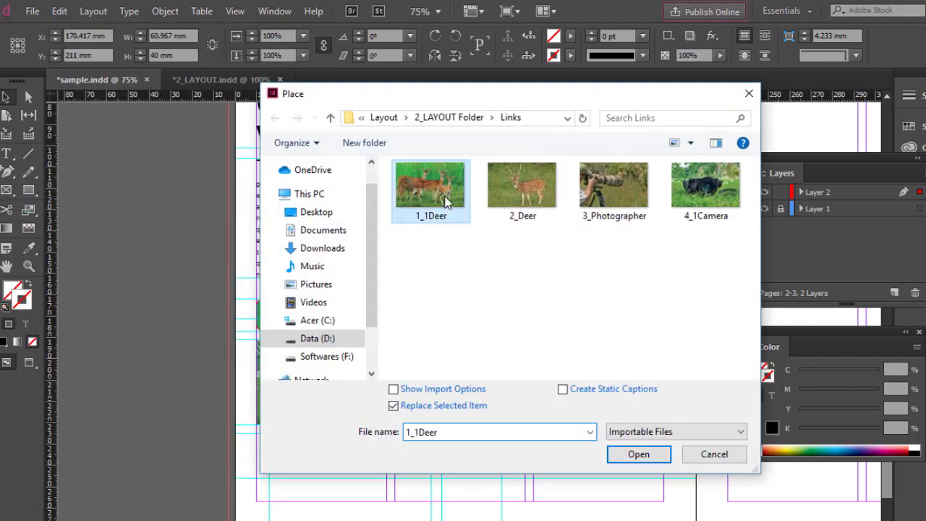
{"action": "double_click", "coordinate": [447, 203]}
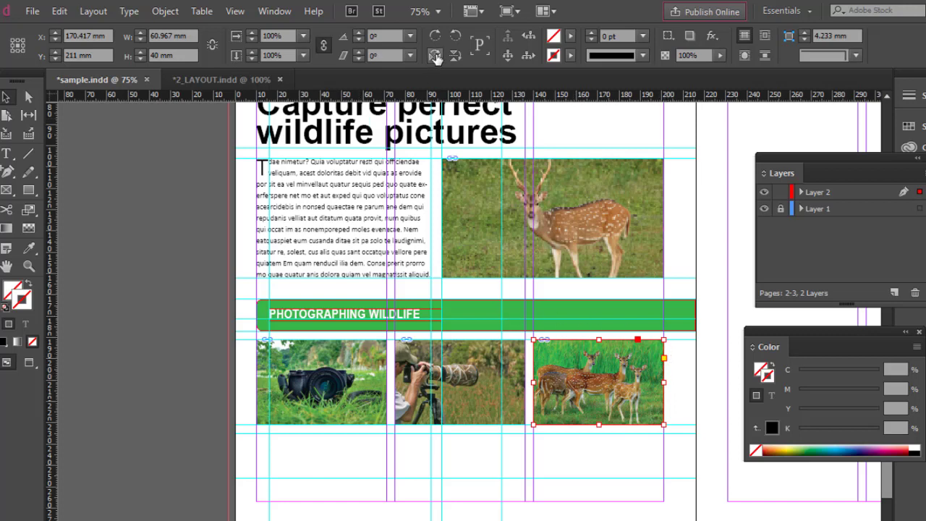
{"action": "left_click", "coordinate": [432, 57]}
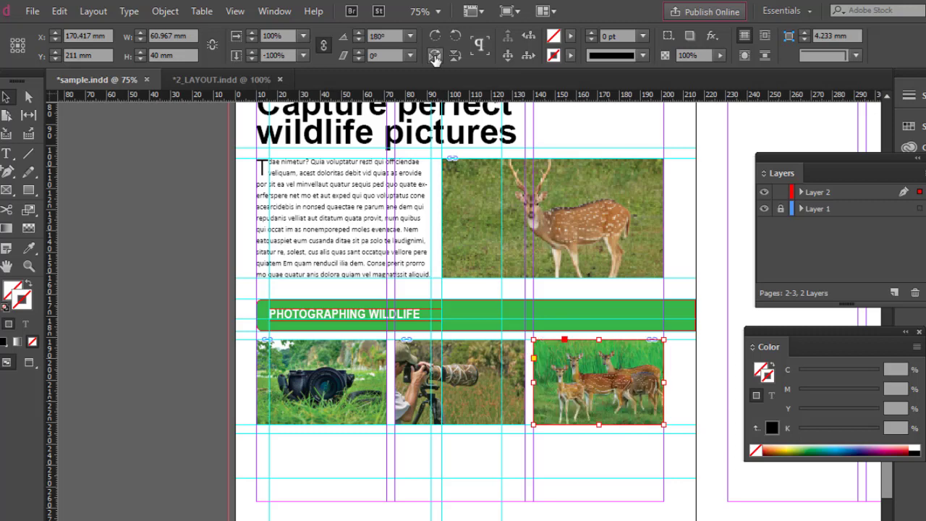
{"action": "left_click", "coordinate": [712, 345]}
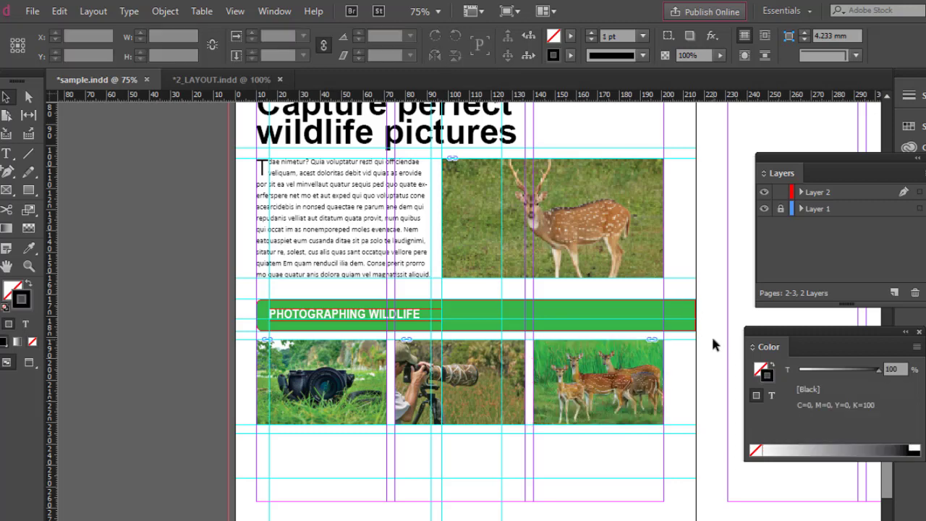
Preview the page without guides to check the three pictures against the rest of the layout, and bring the guides back.
{"action": "key", "text": "w"}
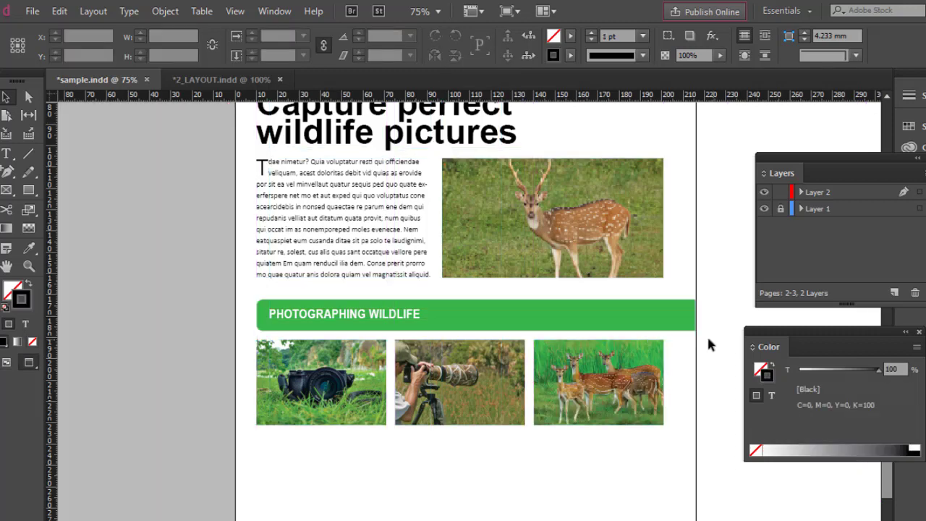
{"action": "scroll", "coordinate": [625, 352], "scroll_direction": "up", "scroll_amount": 2}
{"action": "scroll", "coordinate": [627, 346], "scroll_direction": "up", "scroll_amount": 3}
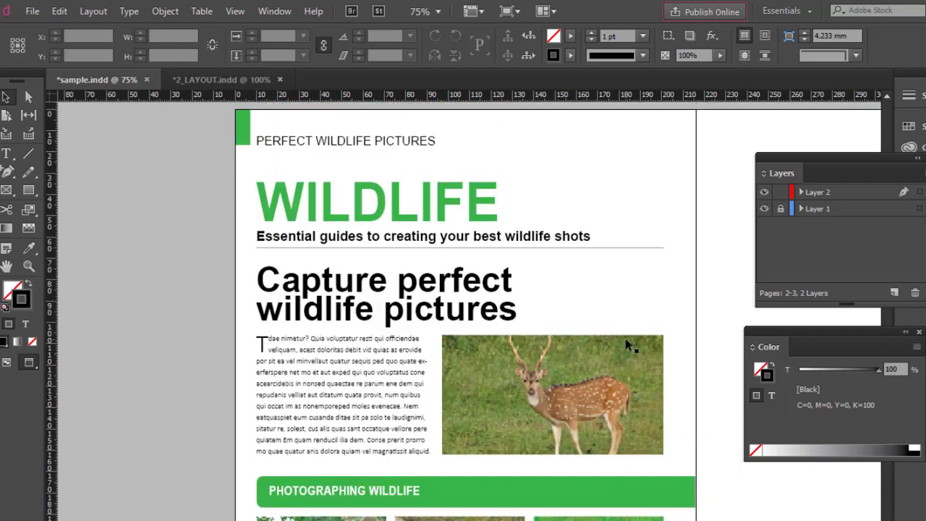
{"action": "scroll", "coordinate": [627, 346], "scroll_direction": "down", "scroll_amount": 6}
{"action": "key", "text": "w"}
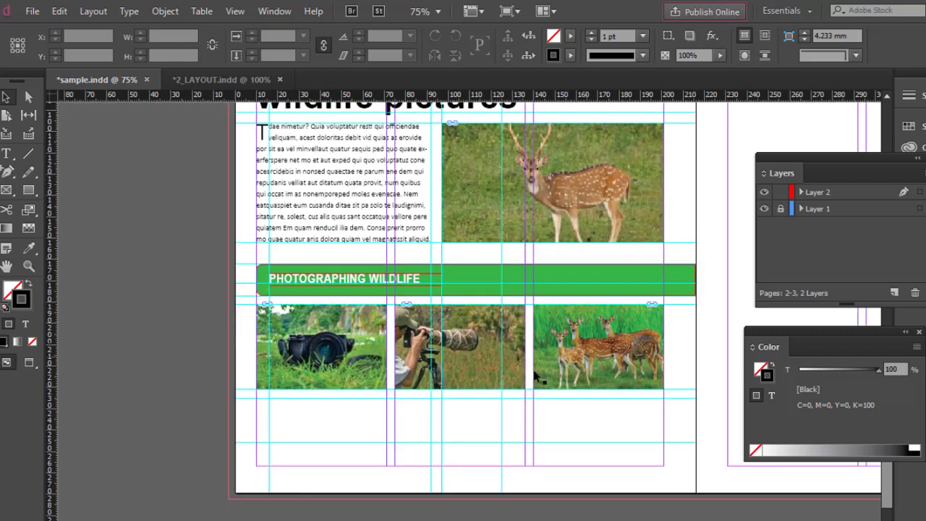
Draw three caption text frames, one below each picture, fitted between the column guides and the horizontal guides.
{"action": "left_click", "coordinate": [6, 154]}
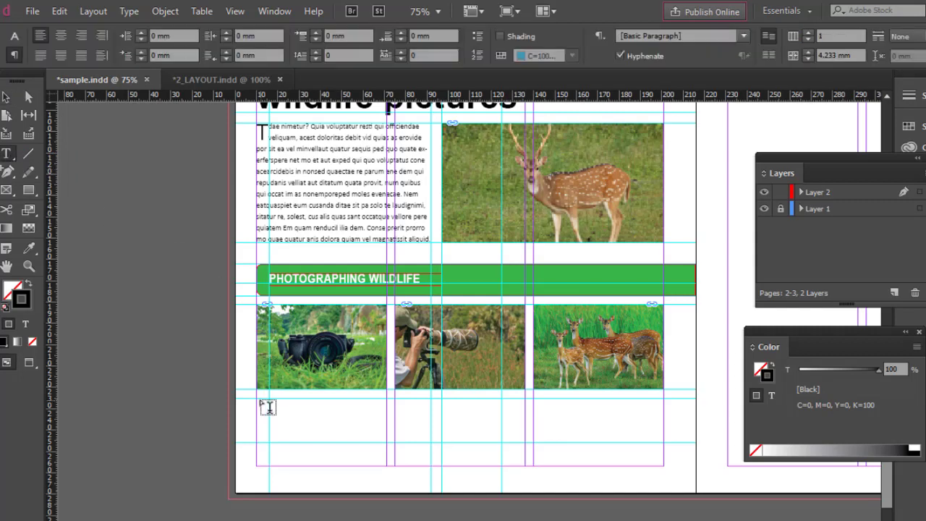
{"action": "left_click_drag", "start_coordinate": [257, 398], "coordinate": [388, 441]}
{"action": "key", "text": "f"}
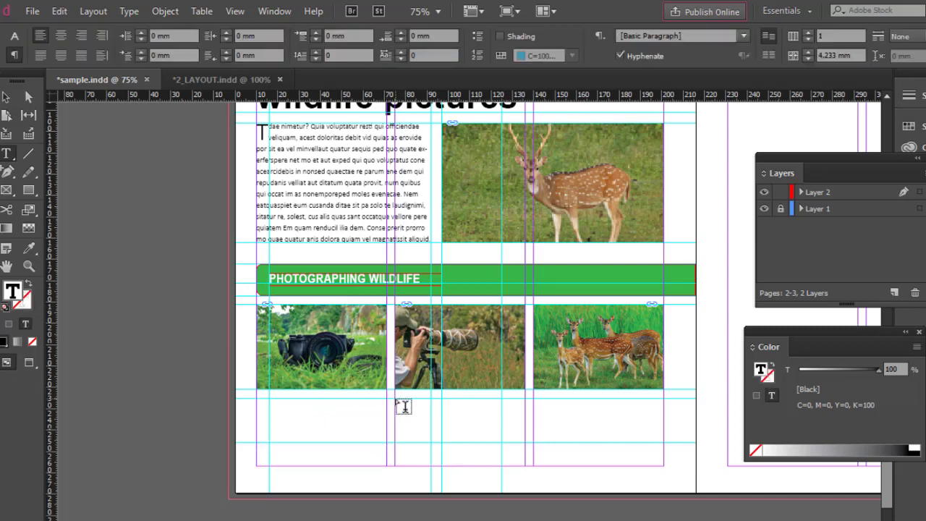
{"action": "left_click_drag", "start_coordinate": [394, 398], "coordinate": [526, 443]}
{"action": "key", "text": "t"}
{"action": "left_click", "coordinate": [523, 434]}
{"action": "key", "text": "Escape"}
{"action": "key", "text": "f"}
{"action": "left_click_drag", "start_coordinate": [533, 398], "coordinate": [660, 443]}
{"action": "key", "text": "t"}
{"action": "left_click", "coordinate": [653, 442]}
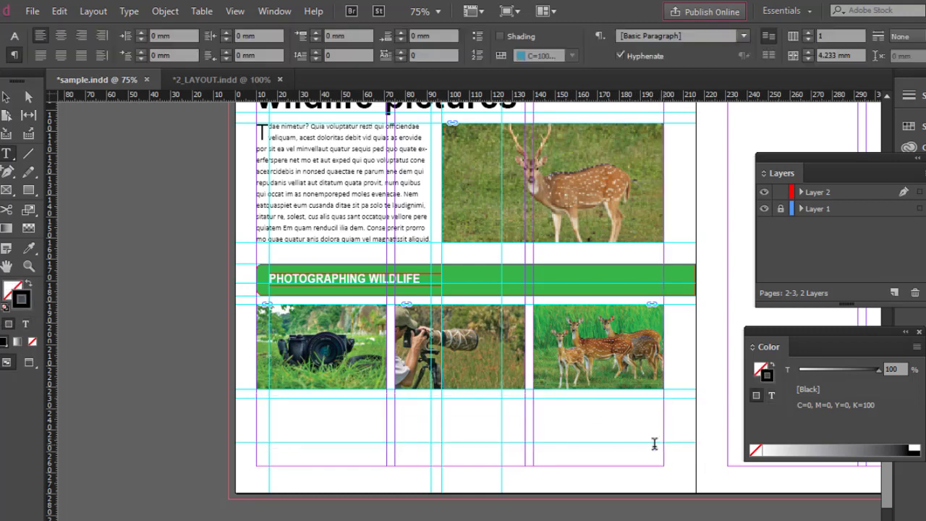
{"action": "left_click", "coordinate": [279, 403]}
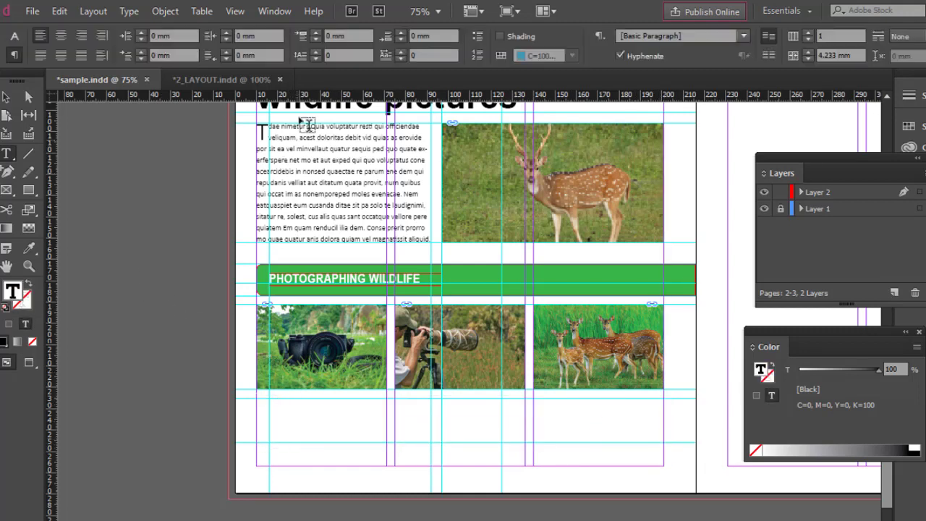
Copy the 01 "Plan the shoot" caption from 2_LAYOUT.indd and paste it into the text frame below the camera picture in sample.indd.
{"action": "left_click", "coordinate": [236, 81]}
{"action": "scroll", "coordinate": [234, 400], "scroll_direction": "down", "scroll_amount": 5}
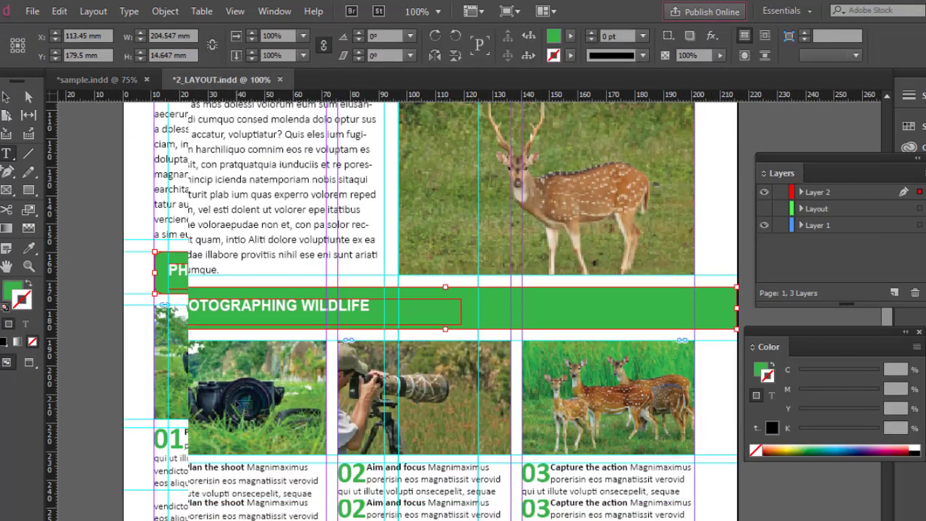
{"action": "left_click_drag", "start_coordinate": [157, 332], "coordinate": [260, 374]}
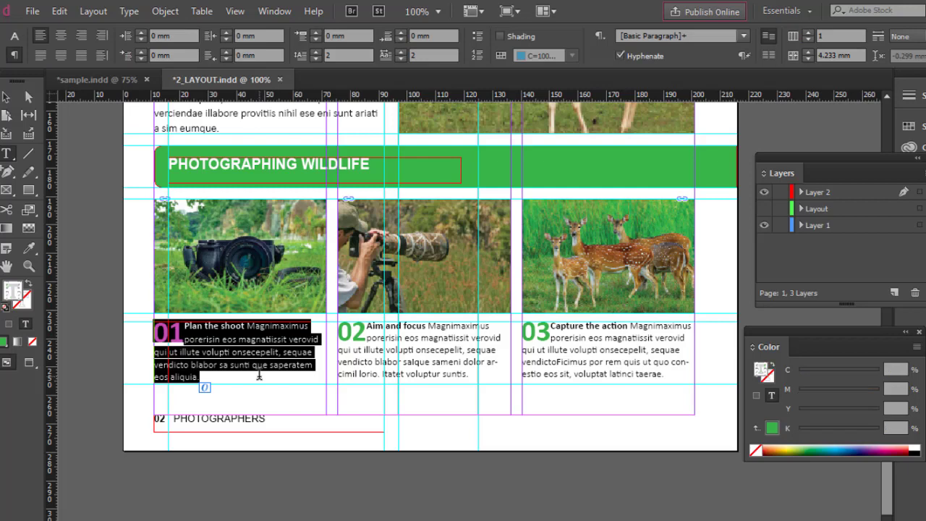
{"action": "left_click", "coordinate": [108, 80]}
{"action": "left_click", "coordinate": [279, 410]}
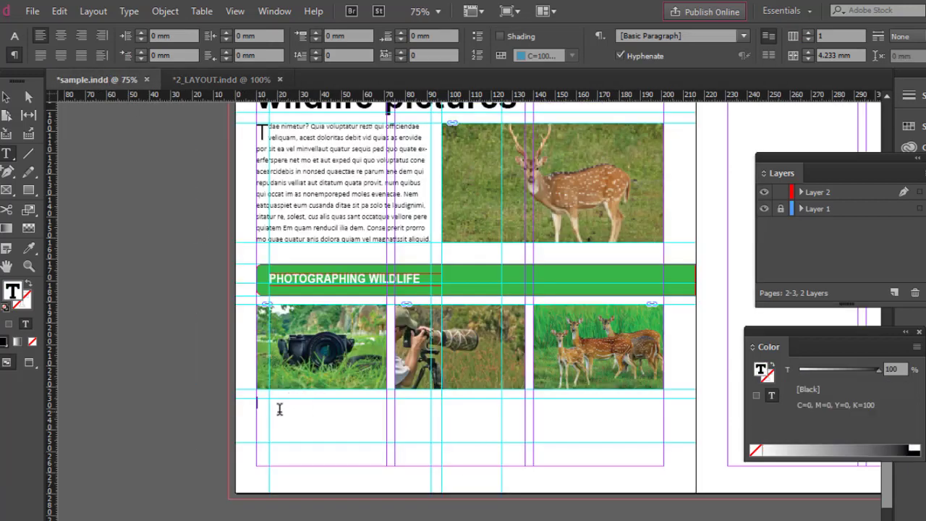
{"action": "type", "text": "01Plan the shoot Magnimaximus porerisin eos magnatissit verovid qui ut illute volupti onsecepelit, sequae vendicto blabor sa sunti que saperatem eos aliquia."}
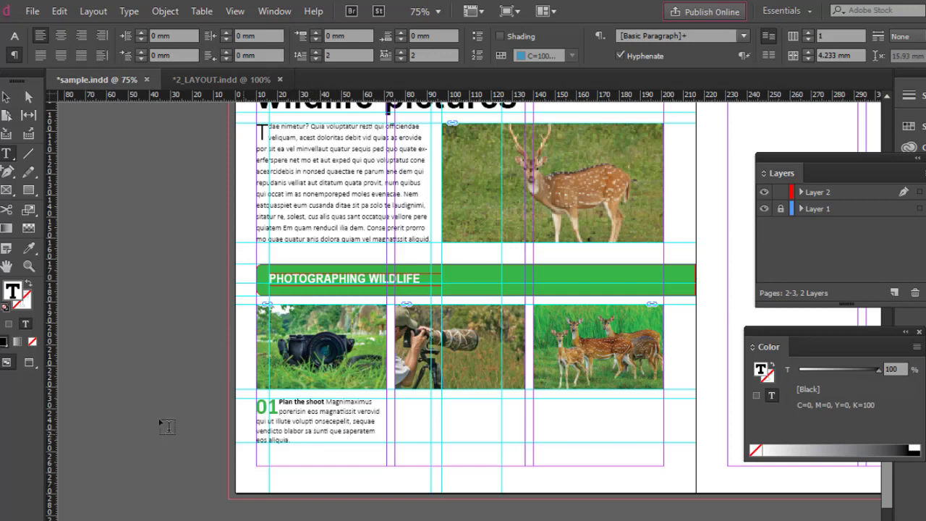
Remove the drop cap from the "01" caption in sample.indd and reapply it with 2 lines and 2 characters.
{"action": "left_click", "coordinate": [29, 266]}
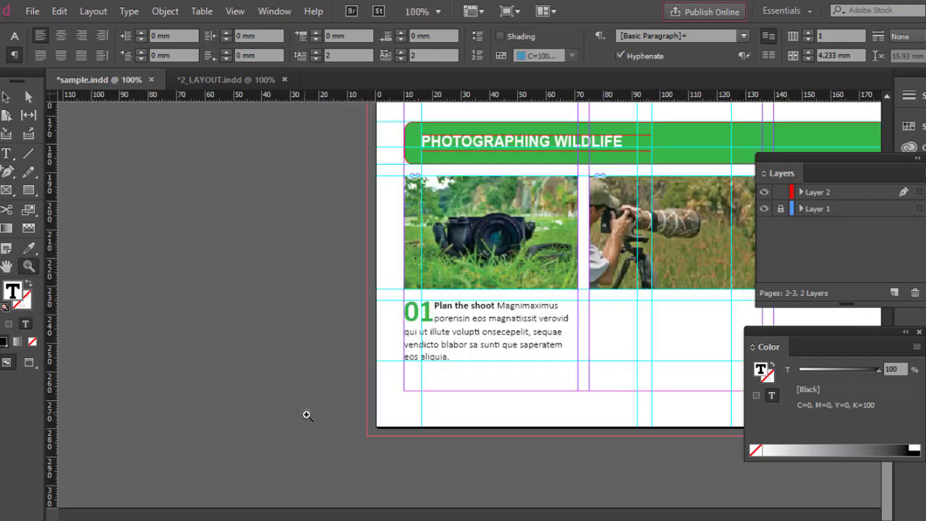
{"action": "left_click", "coordinate": [306, 410]}
{"action": "left_click", "coordinate": [441, 352]}
{"action": "left_click", "coordinate": [492, 272]}
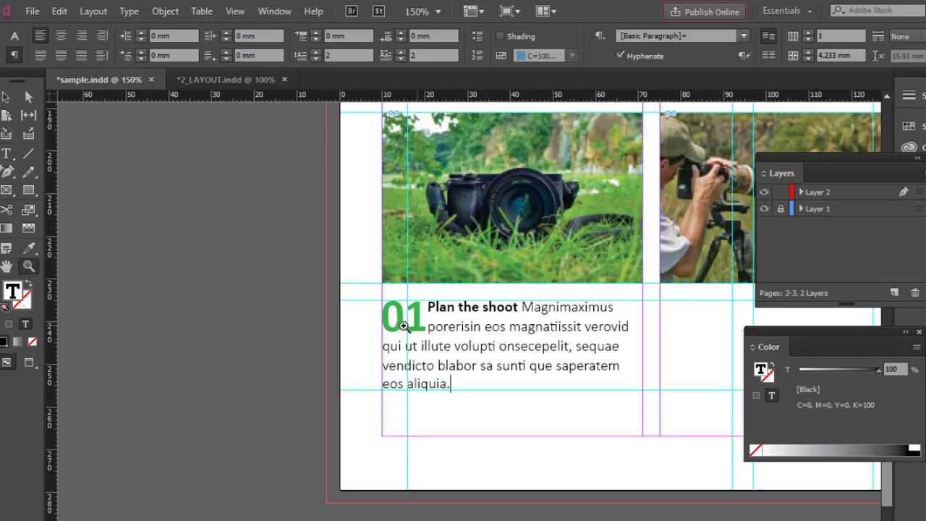
{"action": "left_click", "coordinate": [6, 154]}
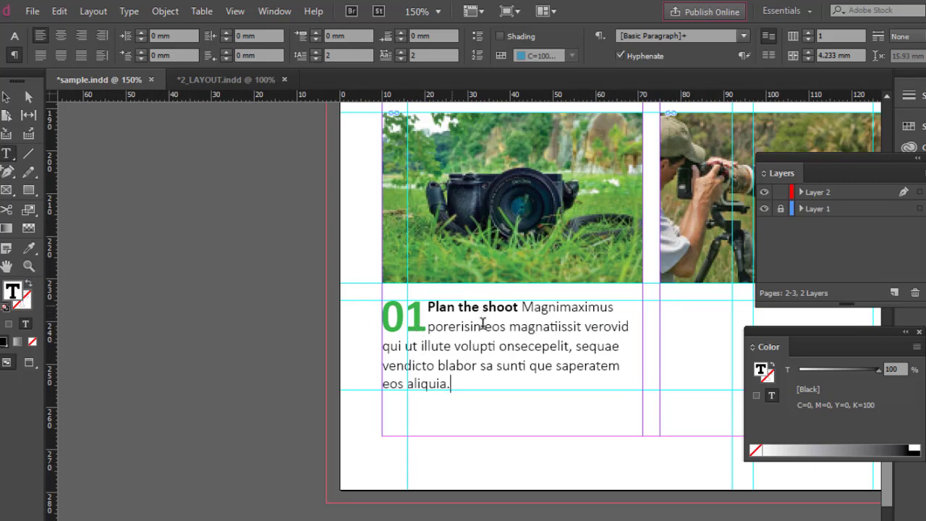
{"action": "left_click_drag", "start_coordinate": [424, 317], "coordinate": [382, 318]}
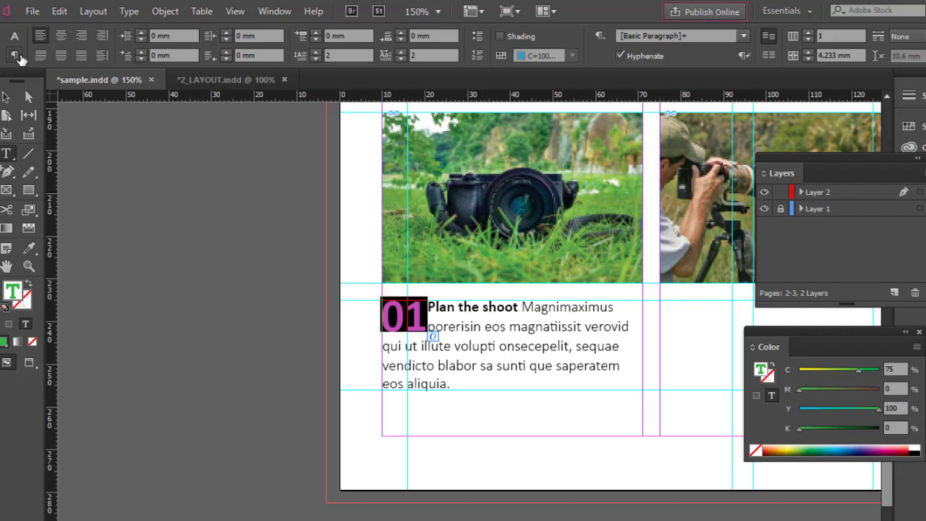
{"action": "left_click", "coordinate": [315, 59]}
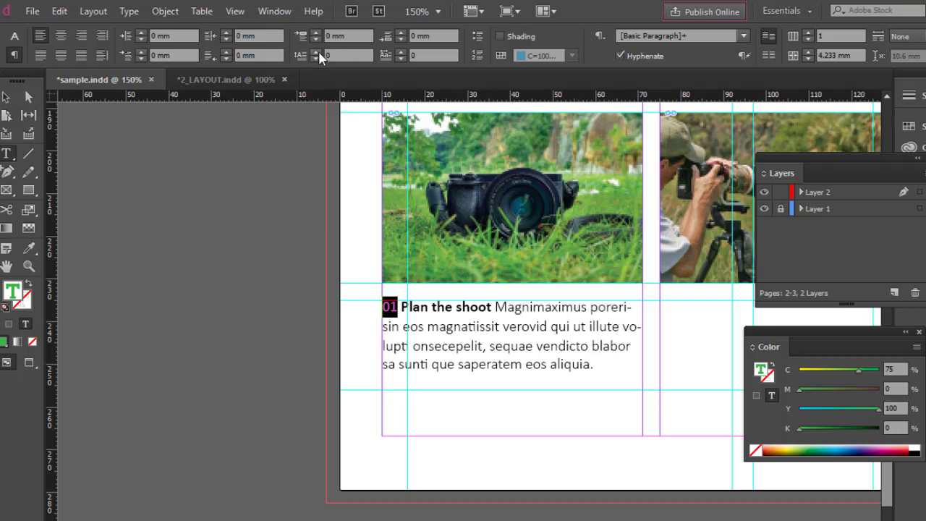
{"action": "left_click", "coordinate": [317, 52]}
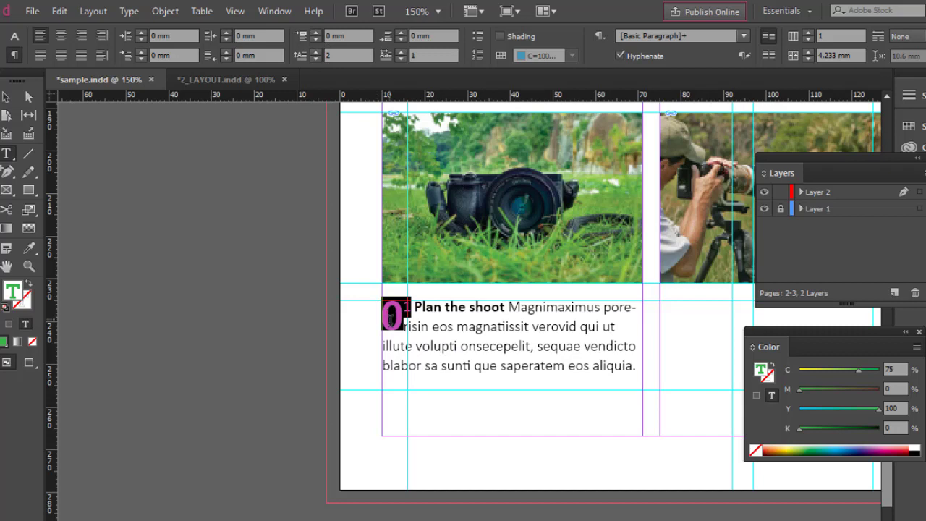
{"action": "left_click", "coordinate": [402, 53]}
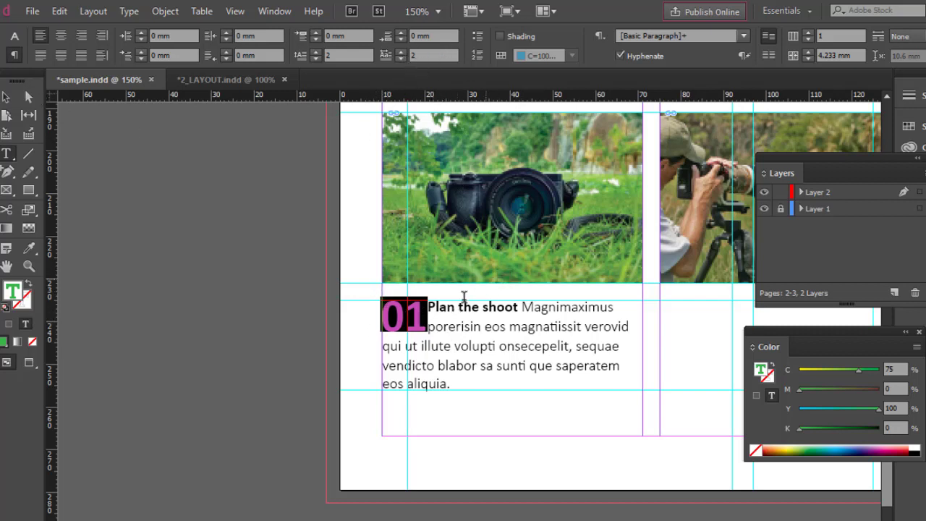
{"action": "left_click", "coordinate": [6, 97]}
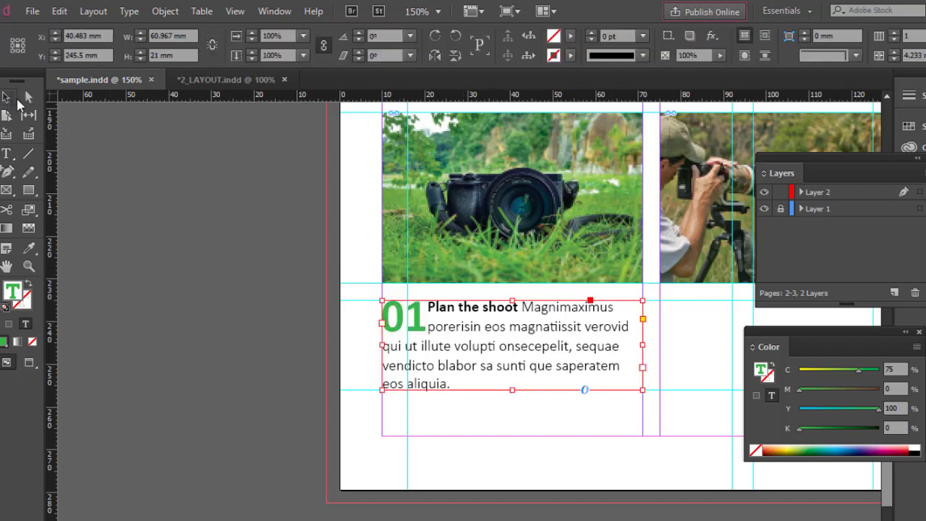
Copy the 02 "Aim and focus" caption from 2_LAYOUT.indd and paste it into the text frame below the photographer picture in sample.indd.
{"action": "left_click", "coordinate": [211, 81]}
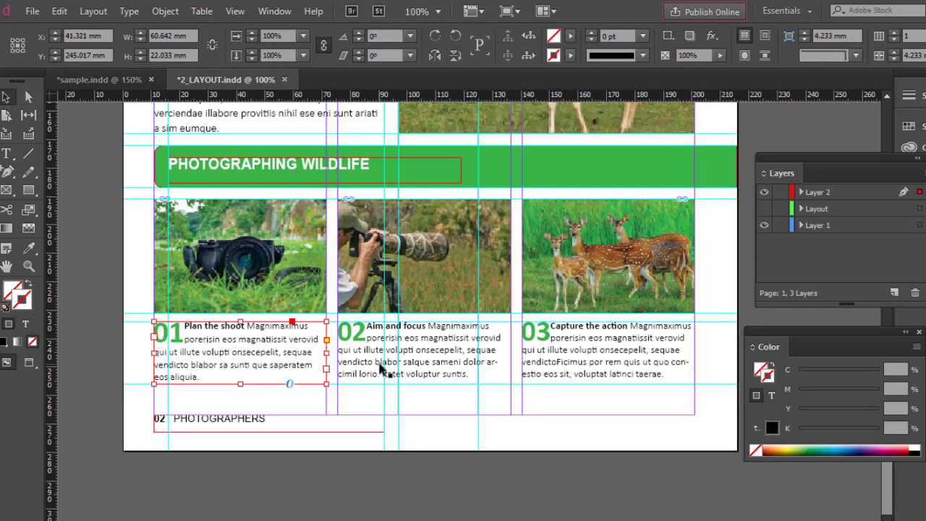
{"action": "left_click", "coordinate": [6, 153]}
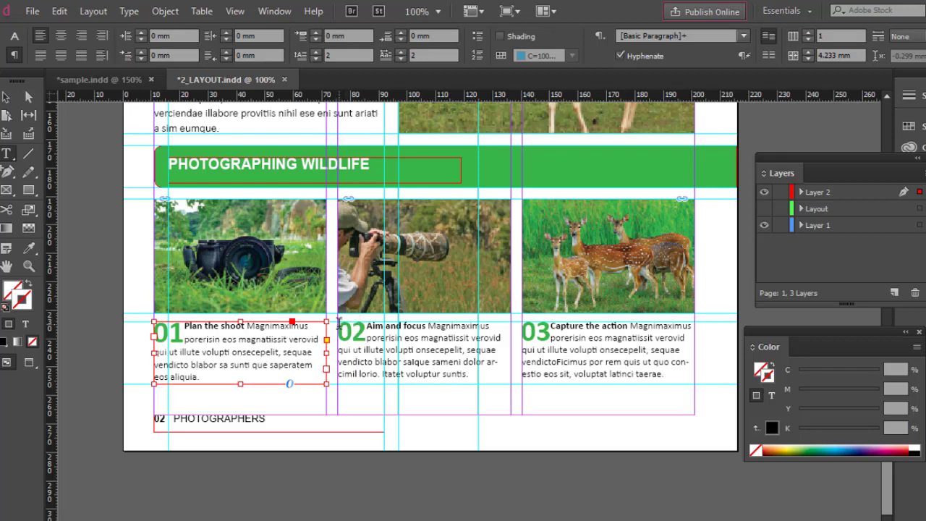
{"action": "left_click_drag", "start_coordinate": [339, 325], "coordinate": [492, 375]}
{"action": "key", "text": "ctrl+c"}
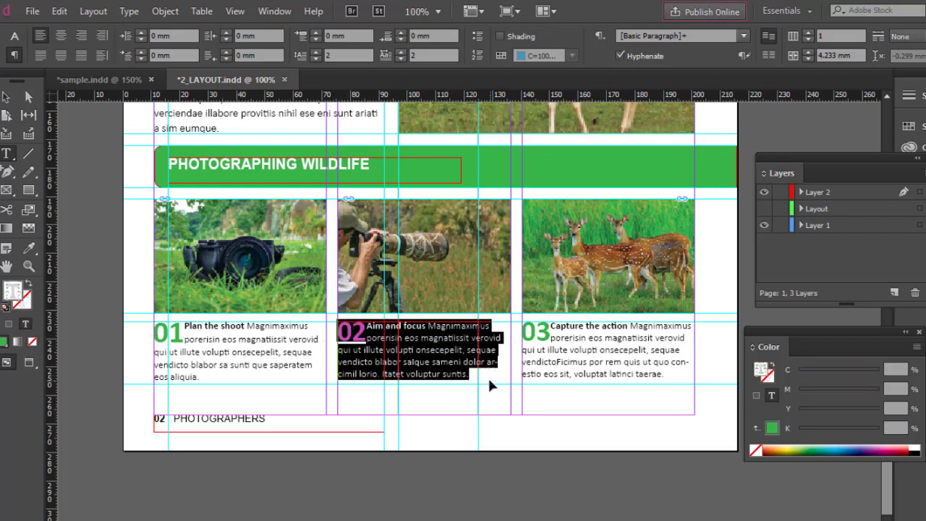
{"action": "left_click", "coordinate": [124, 81]}
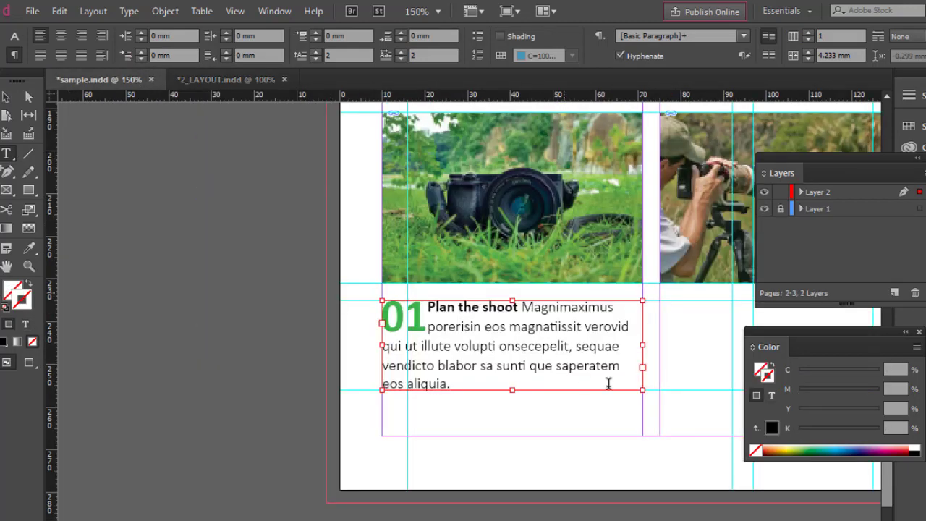
{"action": "left_click", "coordinate": [11, 99]}
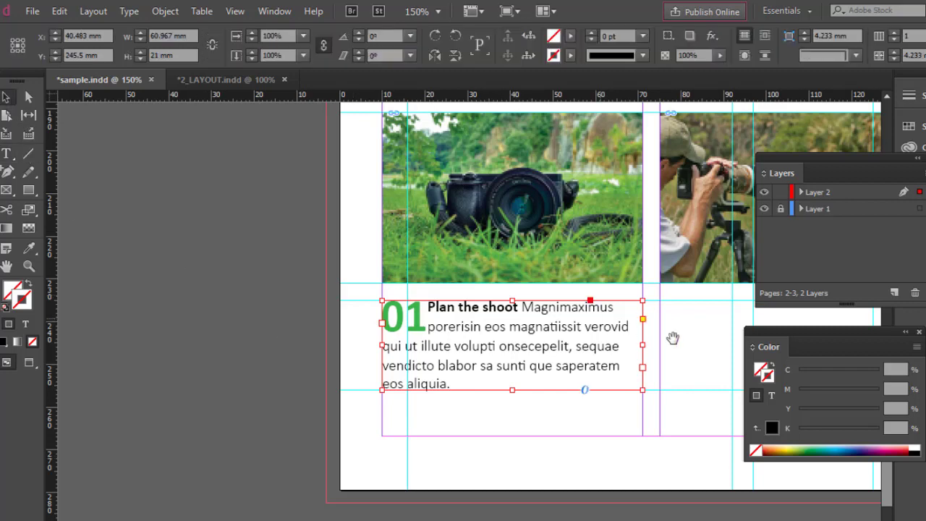
{"action": "left_click_drag", "start_coordinate": [672, 337], "coordinate": [405, 345]}
{"action": "left_click", "coordinate": [8, 154]}
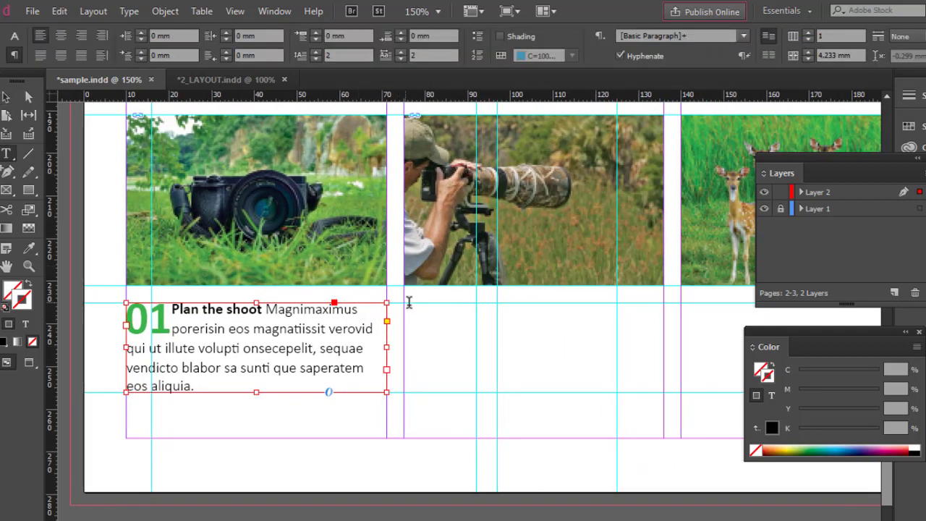
{"action": "left_click", "coordinate": [413, 306]}
{"action": "key", "text": "ctrl+v"}
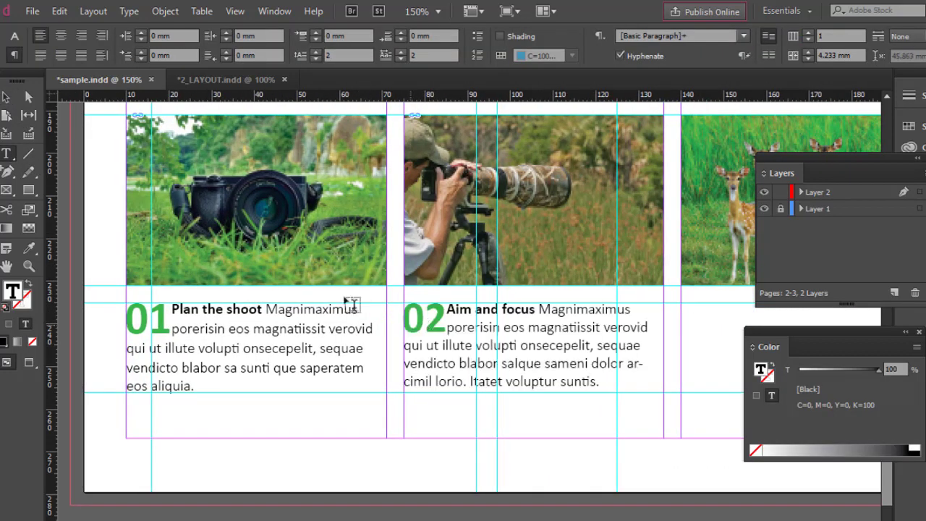
{"action": "left_click", "coordinate": [6, 97]}
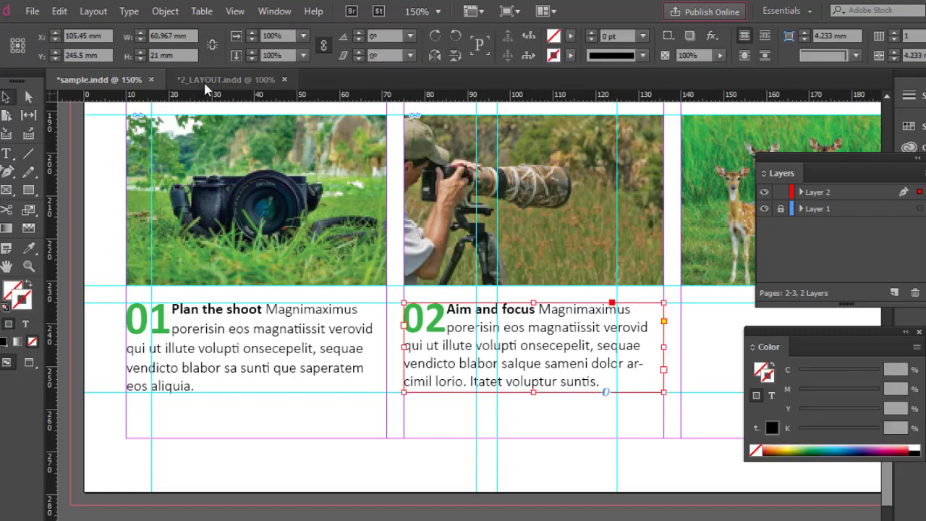
Copy the 03 "Capture the action" caption from 2_LAYOUT.indd and paste it into the text frame below the deer picture in sample.indd.
{"action": "left_click", "coordinate": [210, 80]}
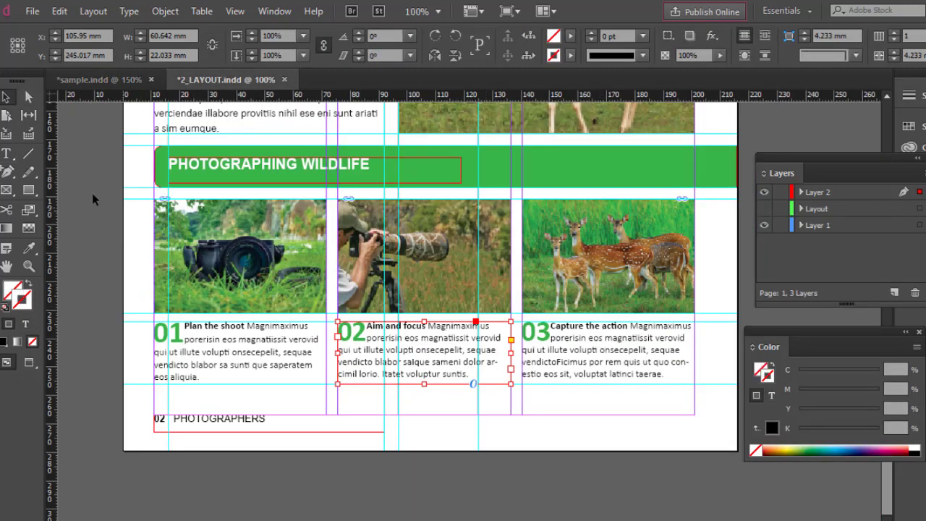
{"action": "left_click", "coordinate": [10, 158]}
{"action": "left_click_drag", "start_coordinate": [523, 324], "coordinate": [685, 401]}
{"action": "key", "text": "ctrl+c"}
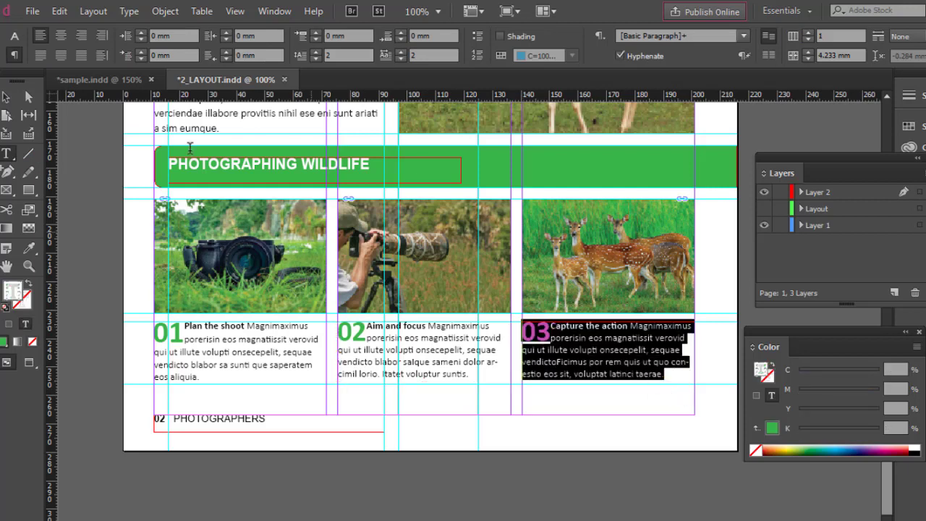
{"action": "left_click", "coordinate": [99, 80]}
{"action": "left_click", "coordinate": [6, 97]}
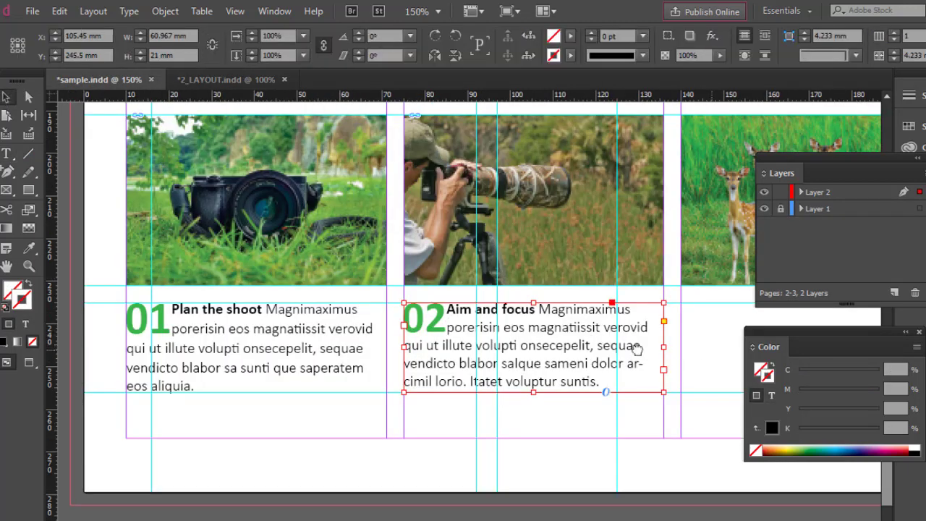
{"action": "scroll", "coordinate": [637, 352], "scroll_direction": "right", "scroll_amount": 5}
{"action": "key", "text": "t"}
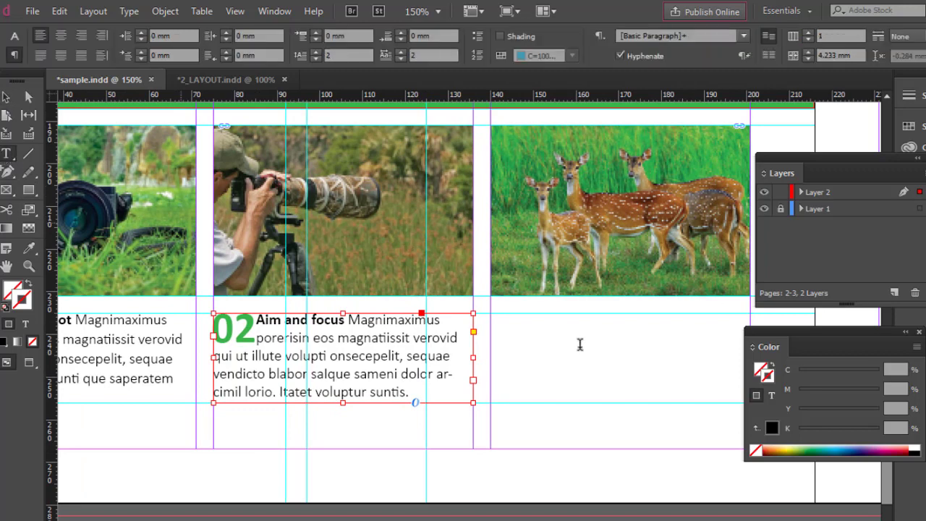
{"action": "left_click", "coordinate": [513, 329]}
{"action": "key", "text": "ctrl+v"}
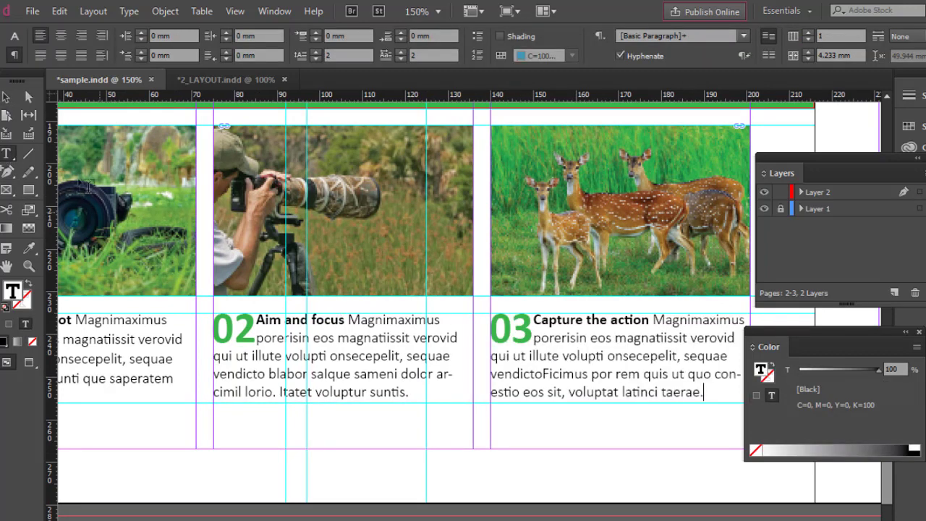
{"action": "left_click", "coordinate": [5, 96]}
Copy the "02 PHOTOGRAPHERS" footer from 2_LAYOUT.indd into a new text frame about 61 × 7 mm, below the first column's bottom margin in sample.indd.
{"action": "left_click", "coordinate": [290, 254]}
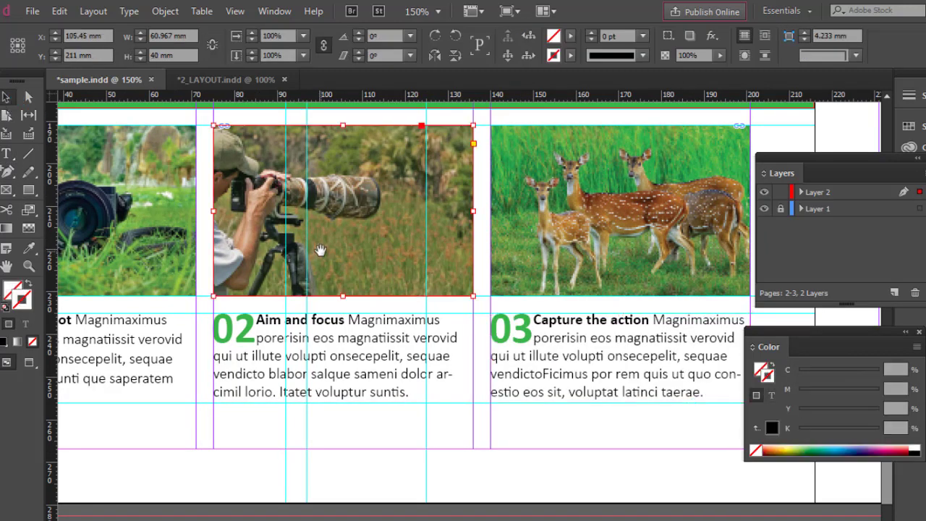
{"action": "left_click_drag", "start_coordinate": [368, 277], "coordinate": [467, 242]}
{"action": "left_click_drag", "start_coordinate": [65, 427], "coordinate": [279, 386]}
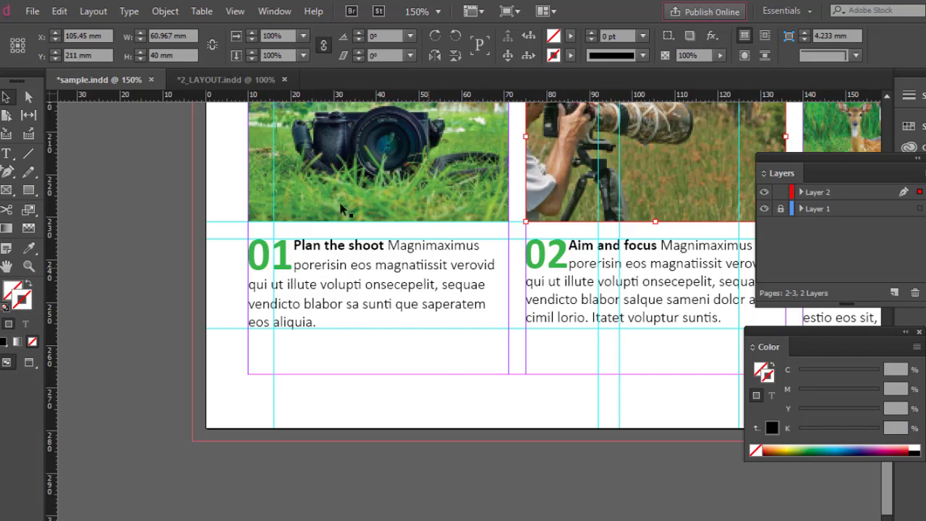
{"action": "left_click", "coordinate": [218, 78]}
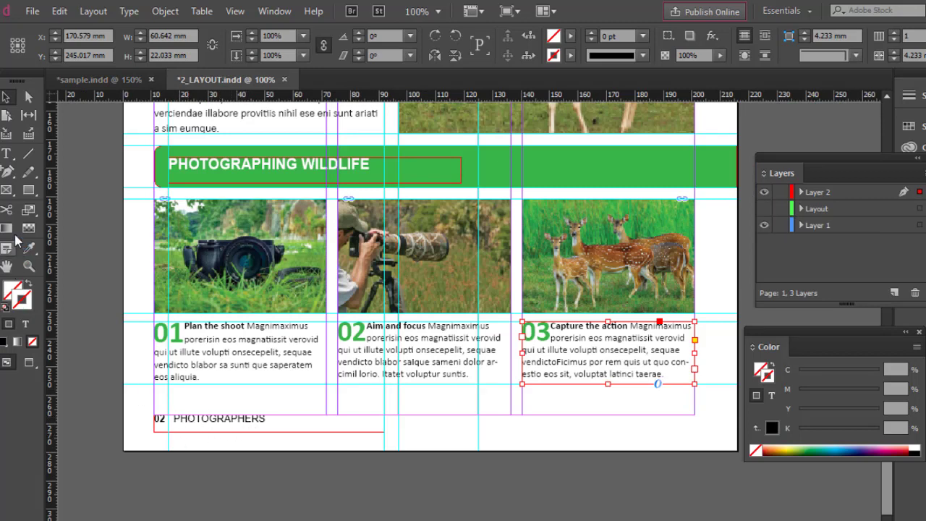
{"action": "left_click", "coordinate": [5, 153]}
{"action": "left_click_drag", "start_coordinate": [265, 421], "coordinate": [132, 427]}
{"action": "key", "text": "ctrl+c"}
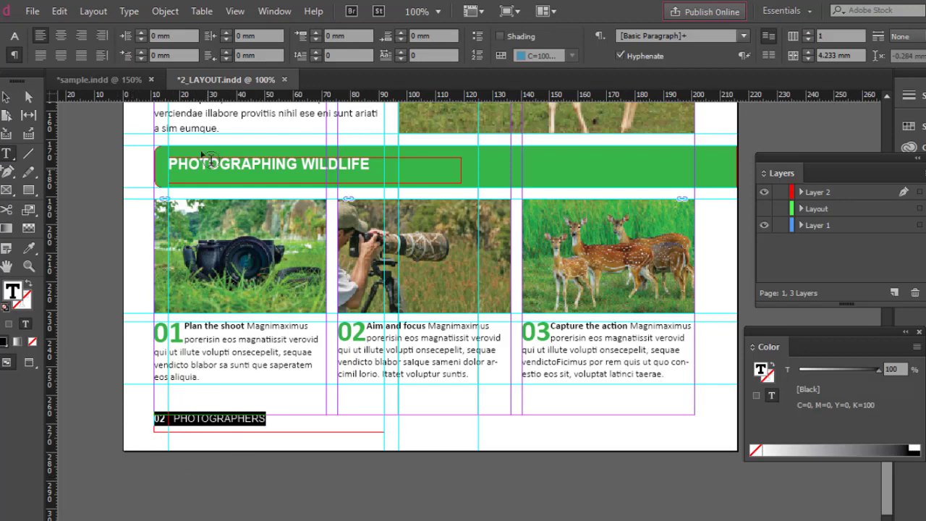
{"action": "left_click", "coordinate": [119, 78]}
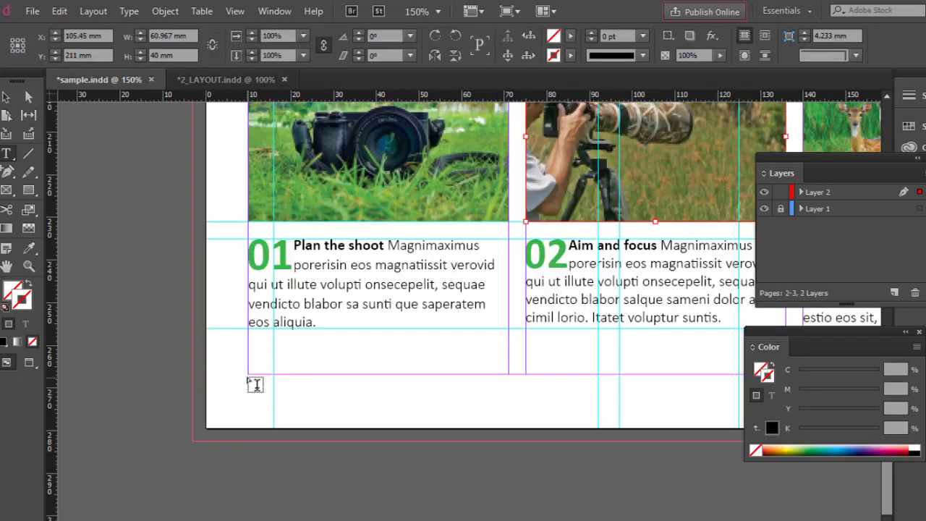
{"action": "left_click_drag", "start_coordinate": [249, 376], "coordinate": [508, 403]}
{"action": "key", "text": "ctrl+v"}
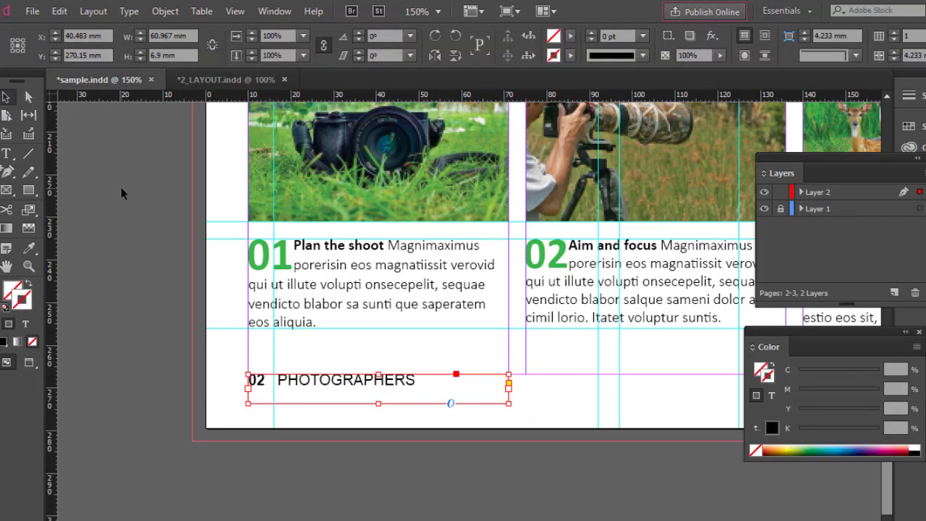
Fit the page in view and preview it without guides or selection to check the whole layout.
{"action": "key", "text": "ctrl+0"}
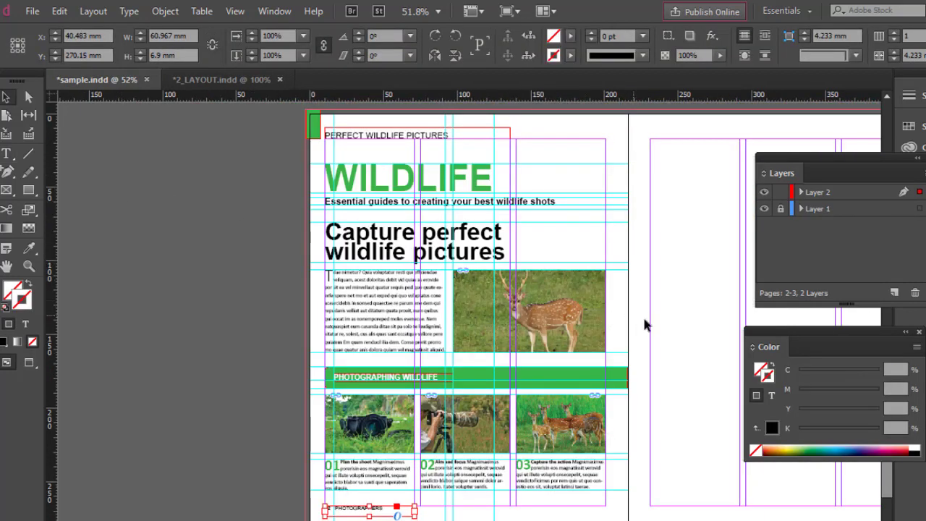
{"action": "left_click_drag", "start_coordinate": [646, 326], "coordinate": [555, 320]}
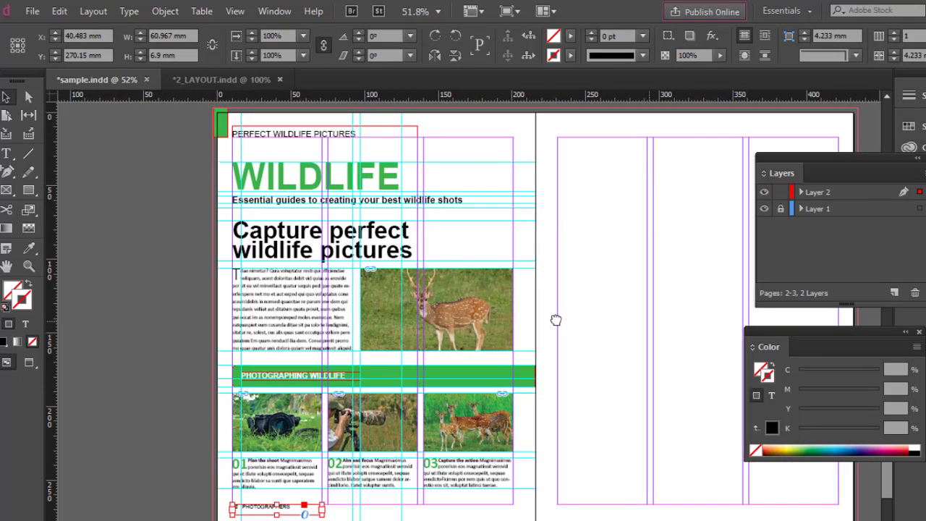
{"action": "key", "text": "w"}
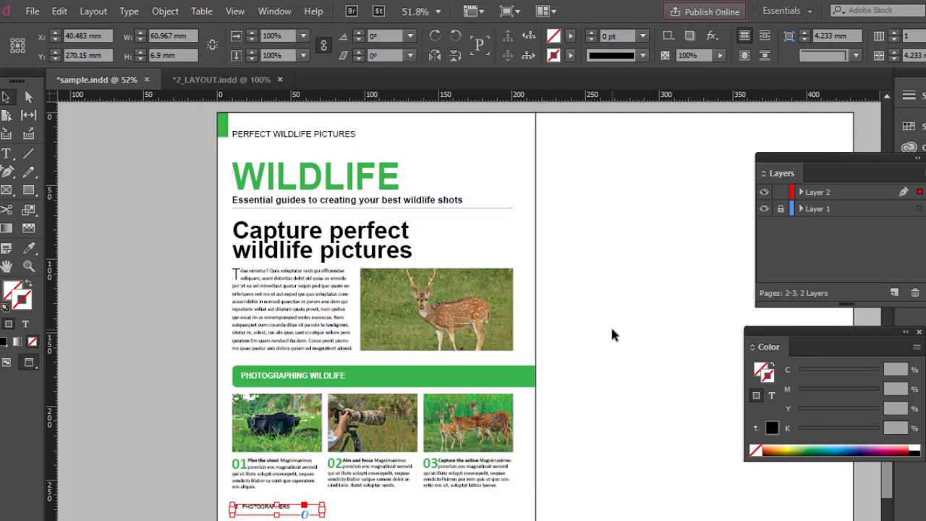
{"action": "left_click", "coordinate": [611, 334]}
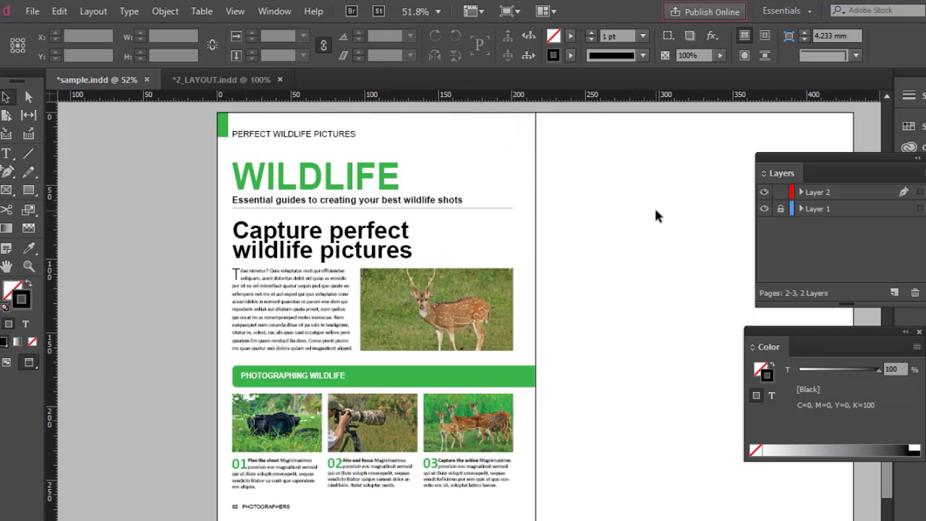
Delete the blank page 3 from the 2-3 spread of sample.indd.
{"action": "left_click", "coordinate": [275, 11]}
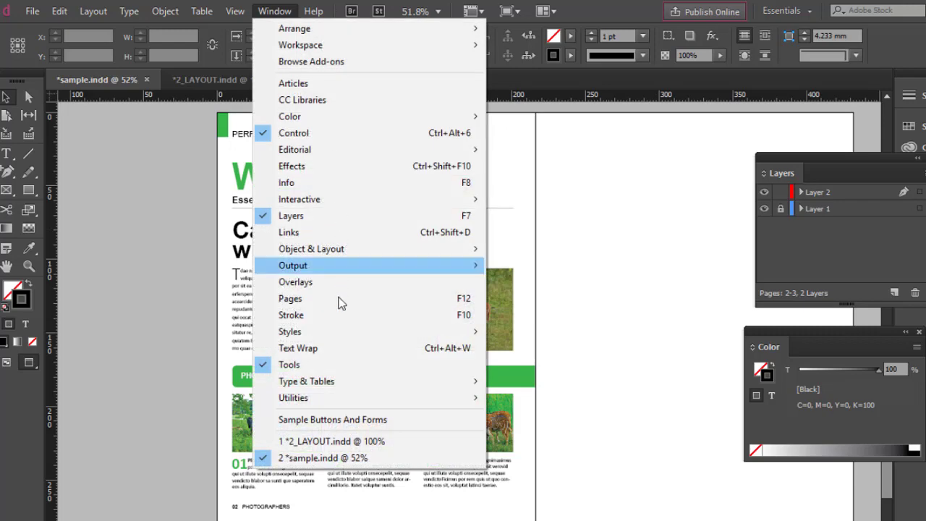
{"action": "left_click", "coordinate": [326, 300]}
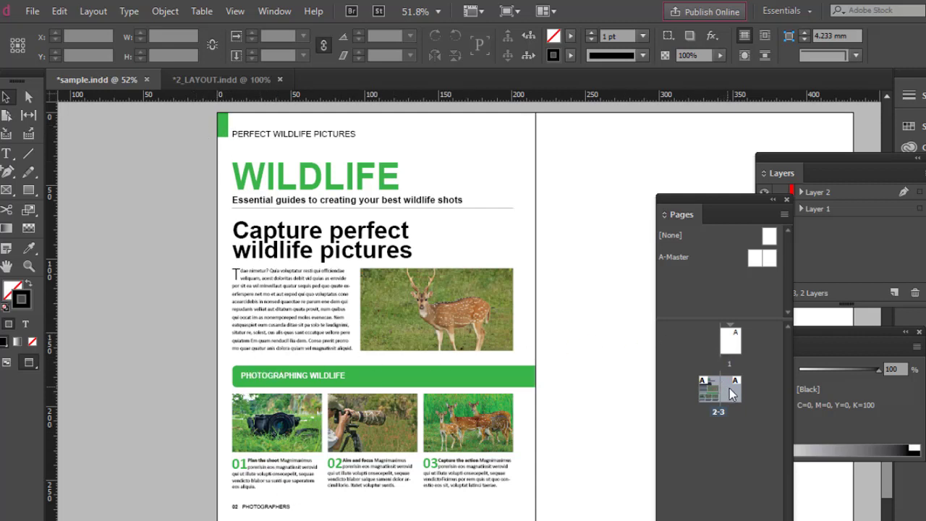
{"action": "left_click_drag", "start_coordinate": [718, 215], "coordinate": [639, 124]}
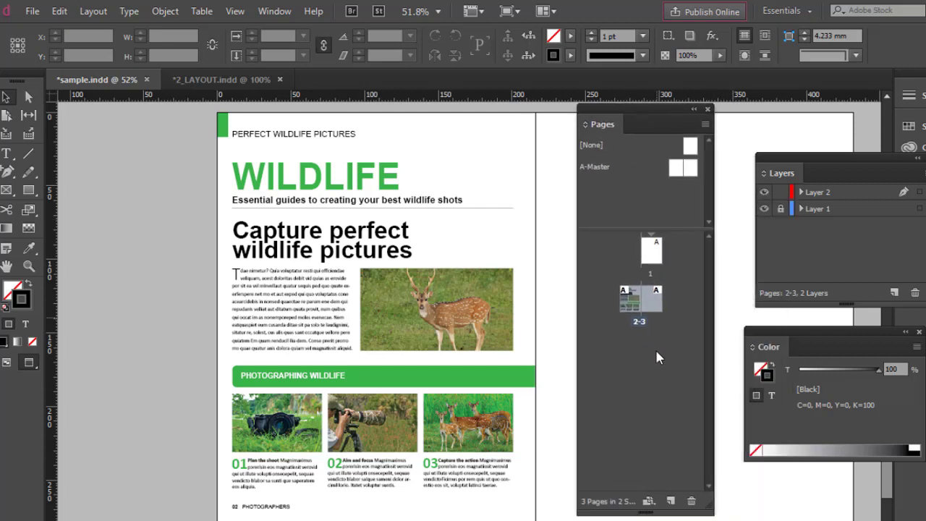
{"action": "left_click", "coordinate": [657, 301]}
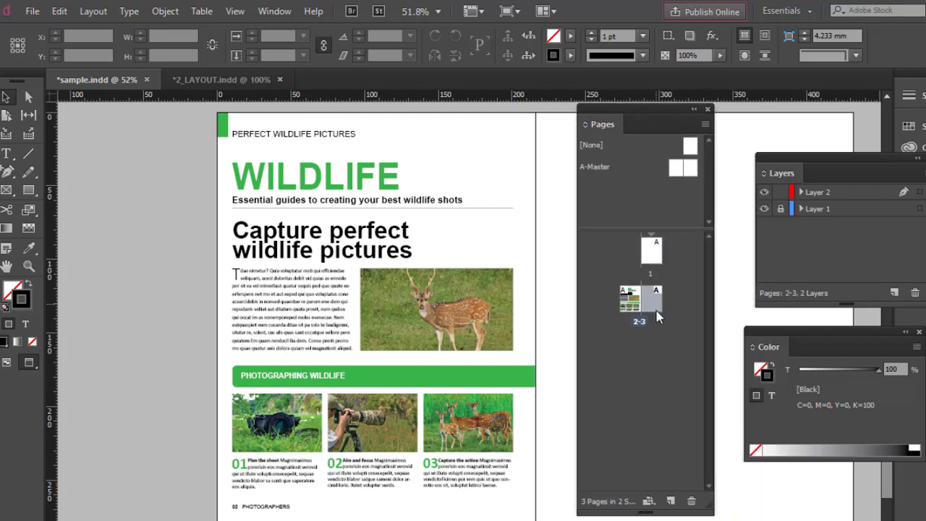
{"action": "left_click", "coordinate": [691, 501]}
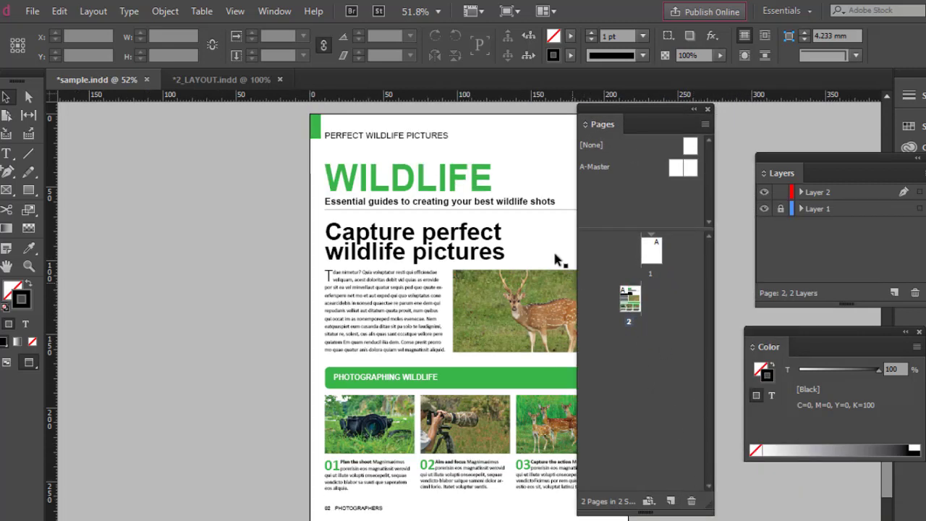
{"action": "left_click_drag", "start_coordinate": [521, 249], "coordinate": [366, 249]}
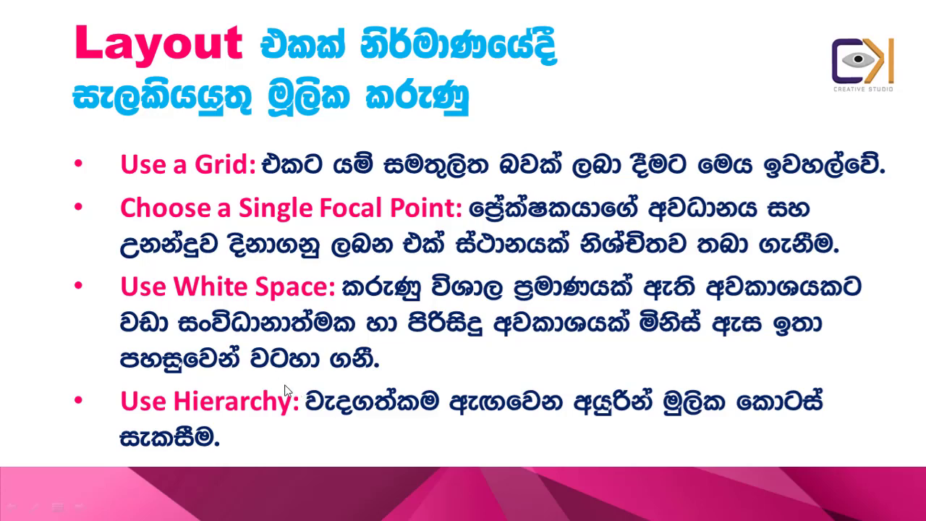
{"action": "left_click", "coordinate": [344, 413]}
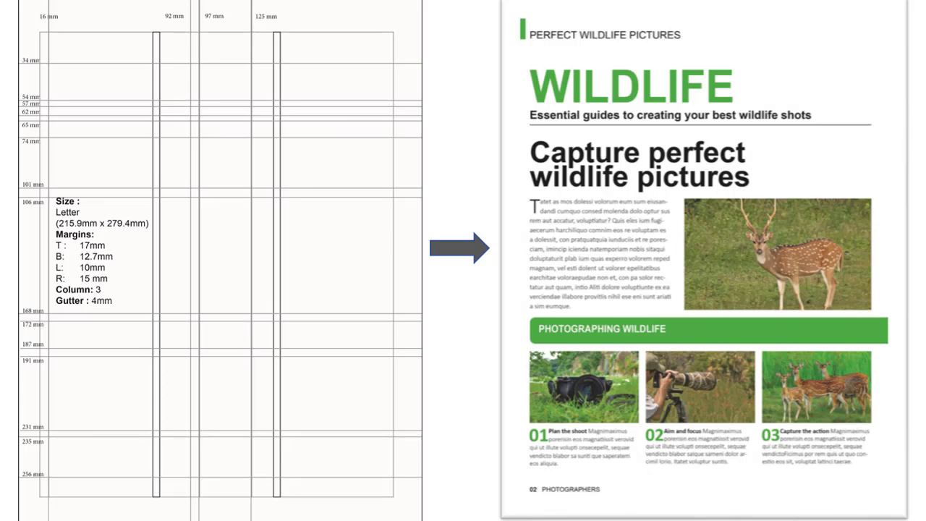
{"action": "left_click", "coordinate": [317, 174]}
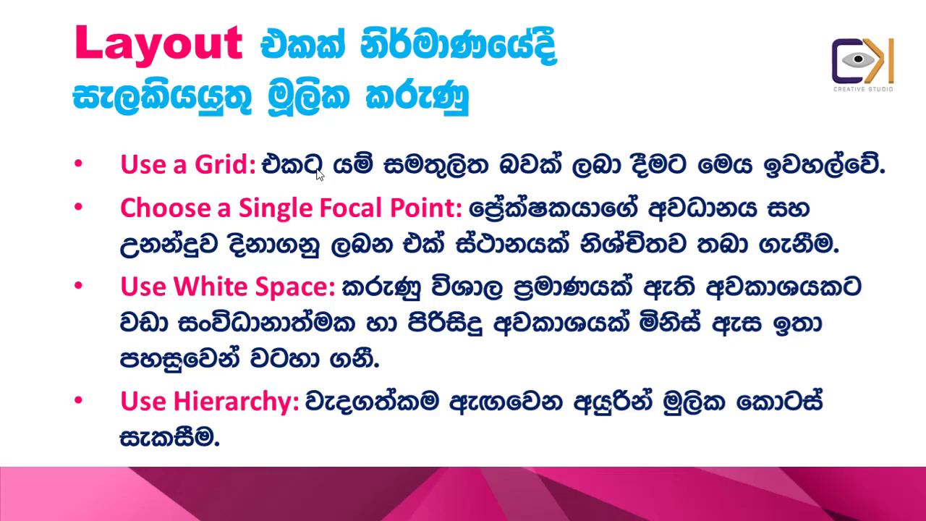